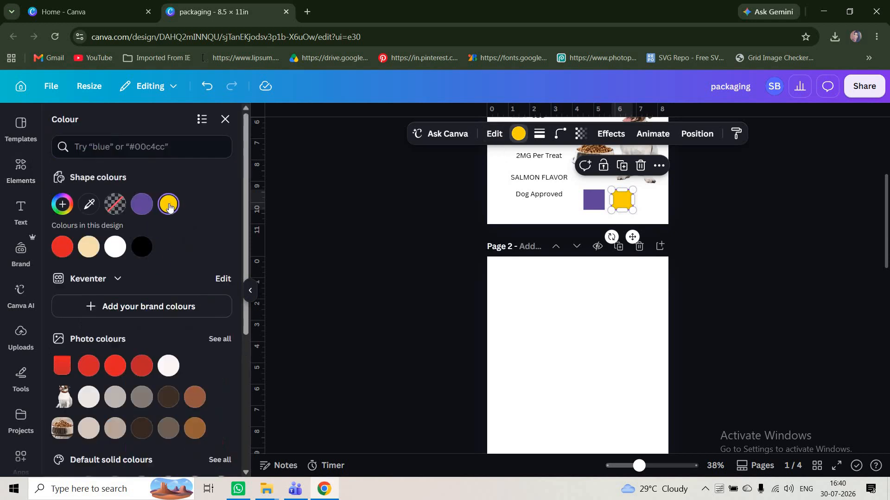
Change the background of page 2 to the same yellow as the small yellow square on page 1.
{"action": "left_click", "coordinate": [112, 356]}
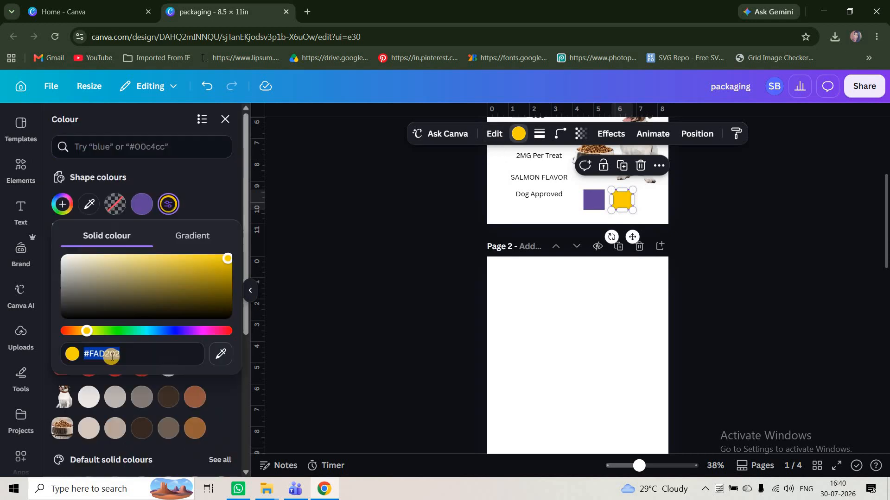
{"action": "left_click", "coordinate": [533, 277]}
{"action": "left_click", "coordinate": [579, 278]}
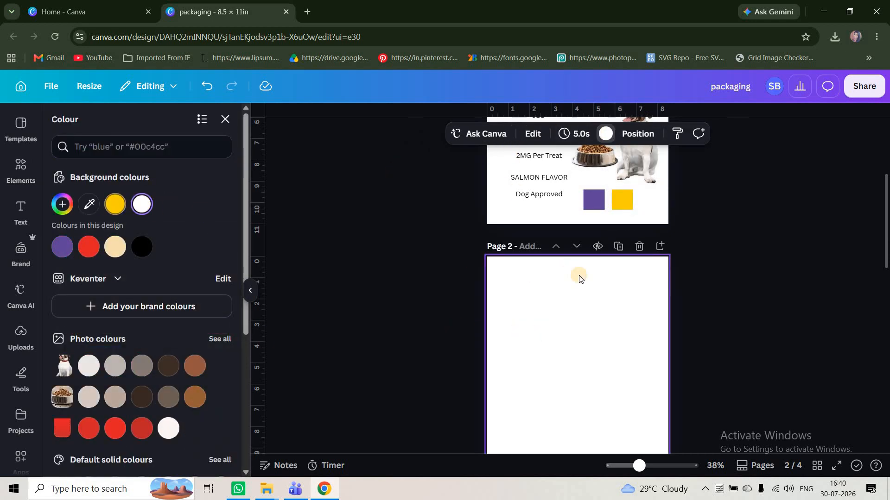
Copy the purple square from page 1 onto page 2 and enlarge it into a full-width block covering about the top 5 inches.
{"action": "left_click", "coordinate": [593, 201]}
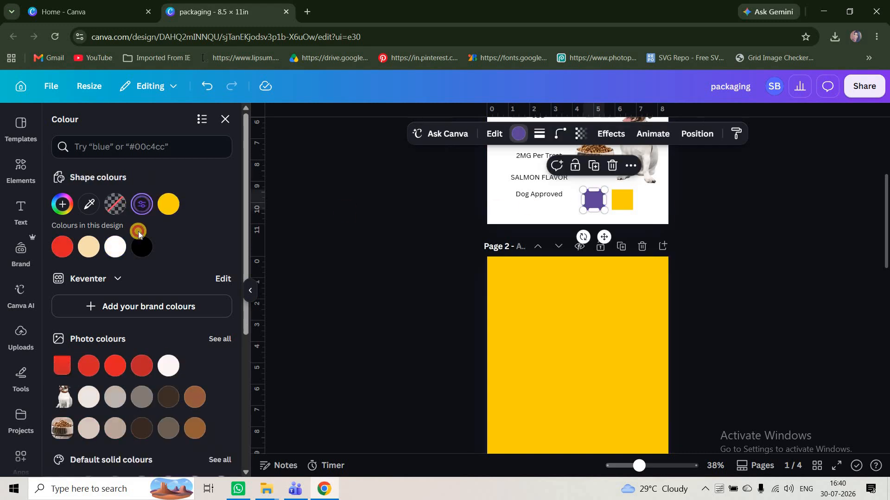
{"action": "left_click", "coordinate": [141, 206]}
{"action": "left_click", "coordinate": [137, 353]}
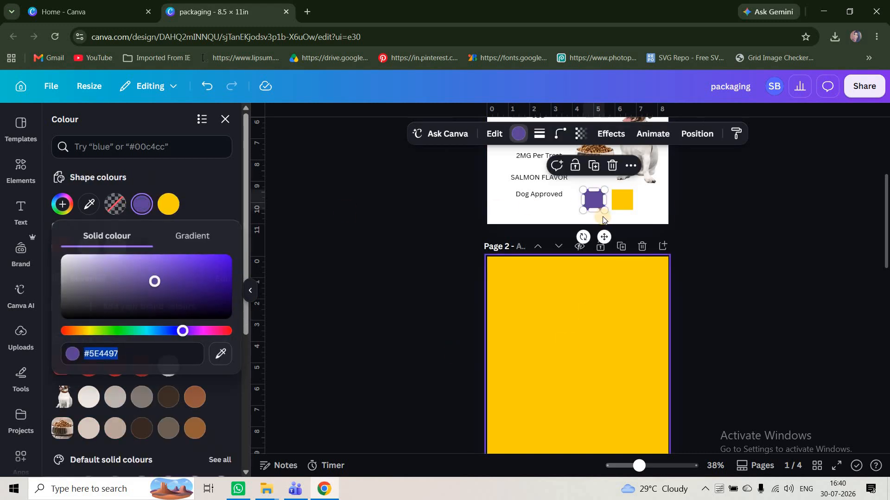
{"action": "left_click", "coordinate": [588, 290]}
{"action": "left_click", "coordinate": [598, 202]}
{"action": "left_click_drag", "start_coordinate": [599, 201], "coordinate": [546, 311]}
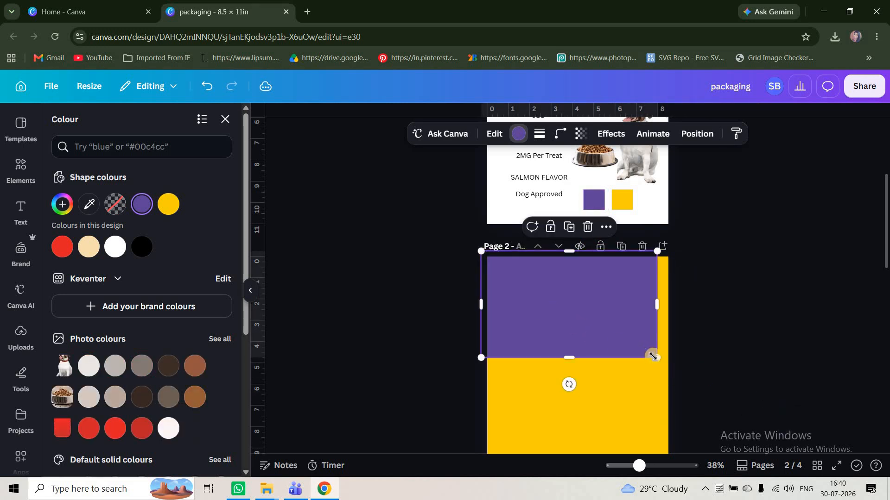
{"action": "left_click_drag", "start_coordinate": [664, 361], "coordinate": [683, 367]}
{"action": "left_click", "coordinate": [732, 363]}
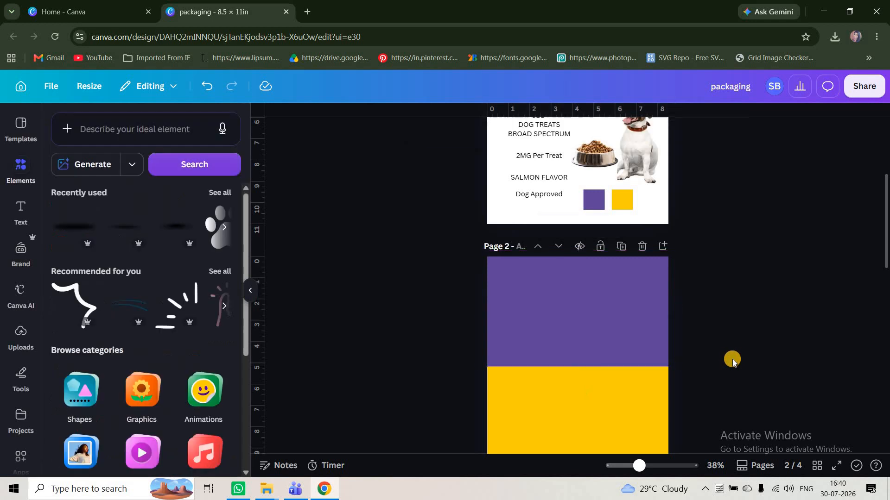
Search the elements library for "cute dog" and show all of the photo results.
{"action": "scroll", "coordinate": [733, 351], "scroll_direction": "down", "scroll_amount": 3}
{"action": "left_click", "coordinate": [121, 128]}
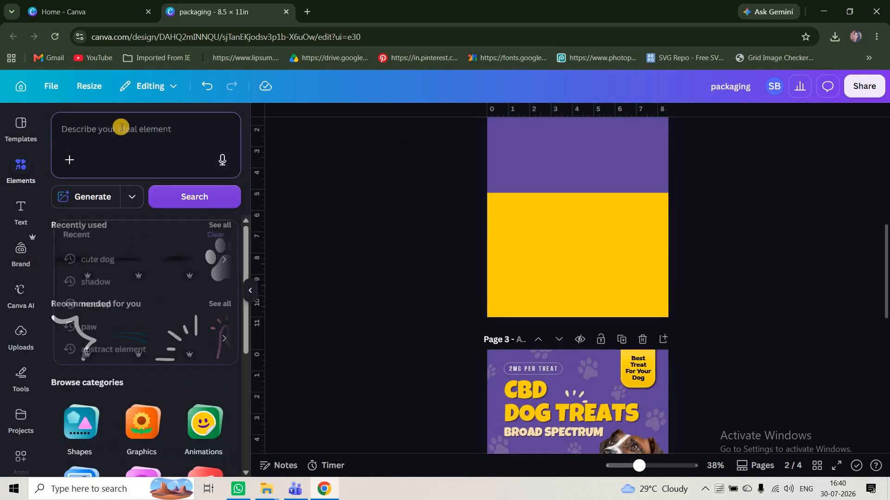
{"action": "type", "text": "cute dog"}
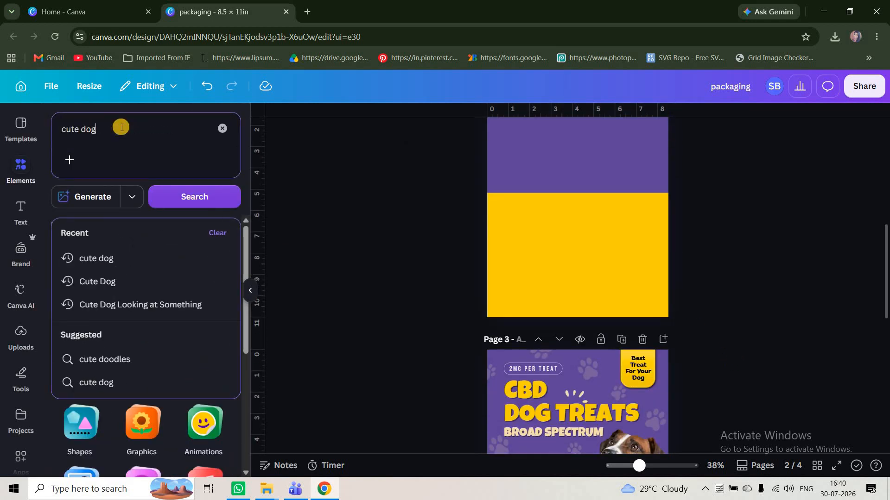
{"action": "key", "text": "Return"}
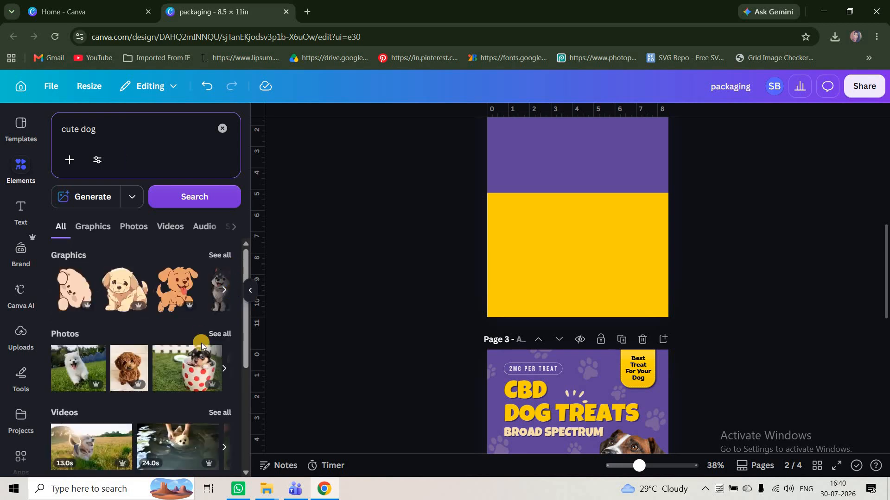
{"action": "left_click", "coordinate": [220, 335]}
Add the cutout photo of the sitting white dog with brown patches and a collar to page 2.
{"action": "scroll", "coordinate": [205, 410], "scroll_direction": "down", "scroll_amount": 5}
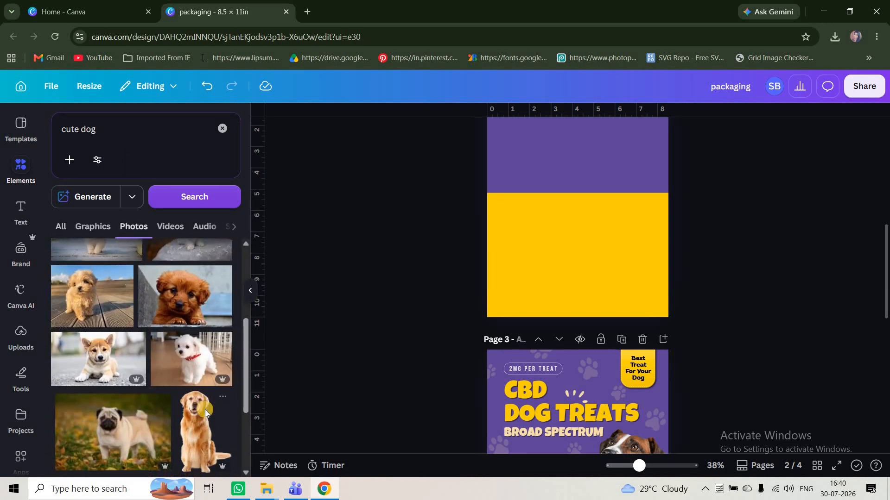
{"action": "scroll", "coordinate": [205, 410], "scroll_direction": "down", "scroll_amount": 5}
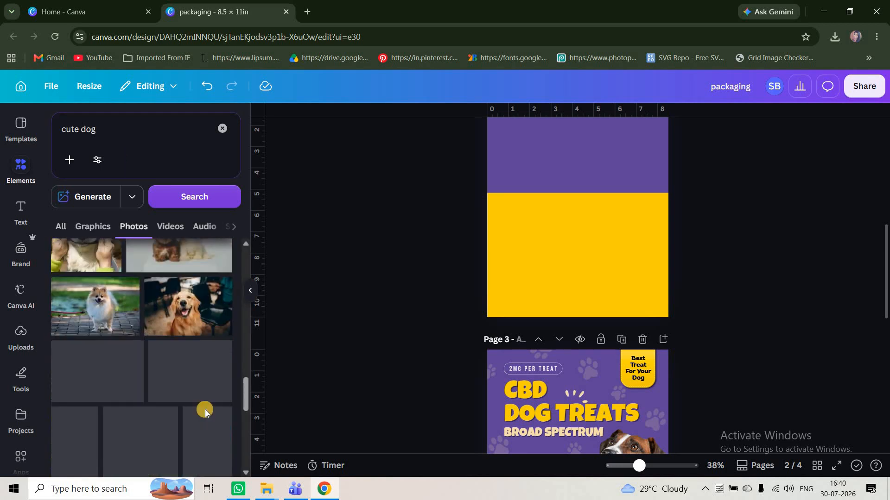
{"action": "scroll", "coordinate": [205, 411], "scroll_direction": "down", "scroll_amount": 3}
{"action": "scroll", "coordinate": [205, 411], "scroll_direction": "down", "scroll_amount": 4}
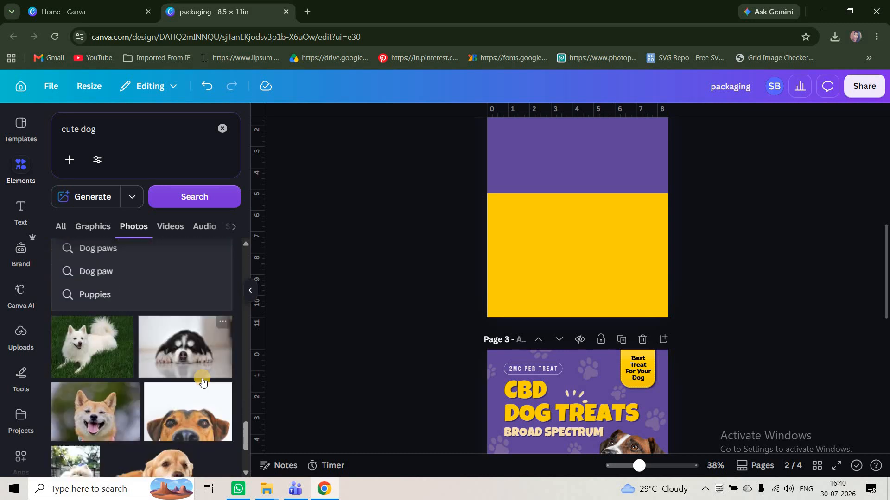
{"action": "scroll", "coordinate": [204, 379], "scroll_direction": "up", "scroll_amount": 4}
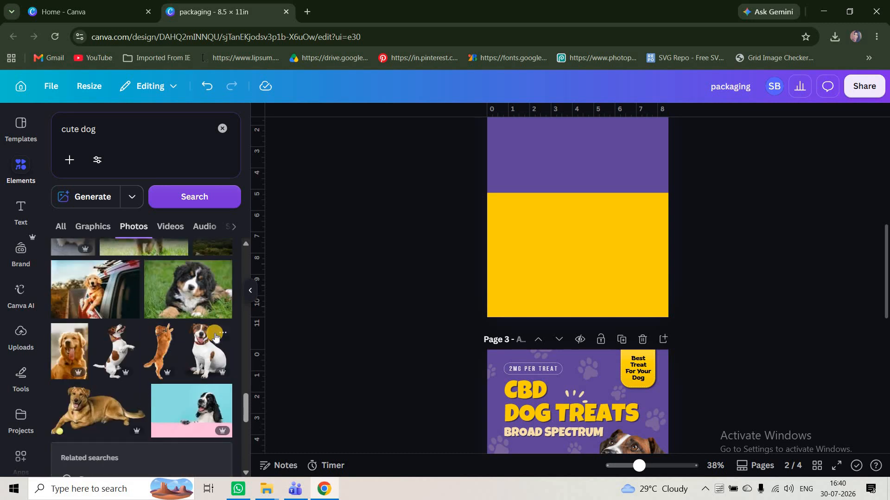
{"action": "left_click", "coordinate": [215, 337]}
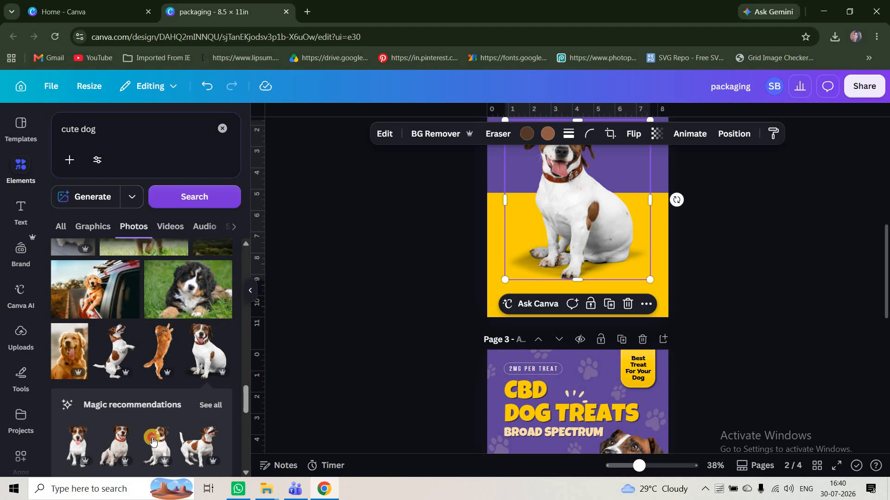
Replace the first dog photo on page 2 with the recommended photo of the same dog sitting and looking sideways.
{"action": "scroll", "coordinate": [646, 313], "scroll_direction": "up", "scroll_amount": 3}
{"action": "key", "text": "ctrl+d"}
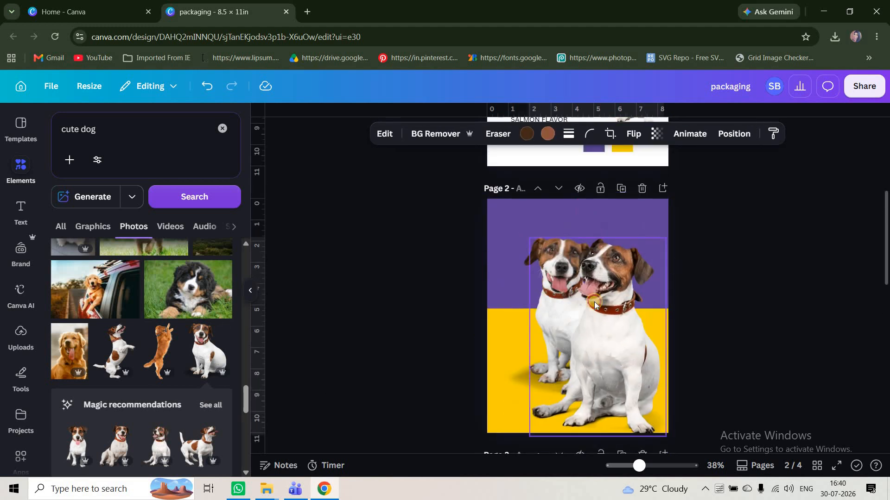
{"action": "left_click", "coordinate": [519, 291]}
{"action": "key", "text": "Delete"}
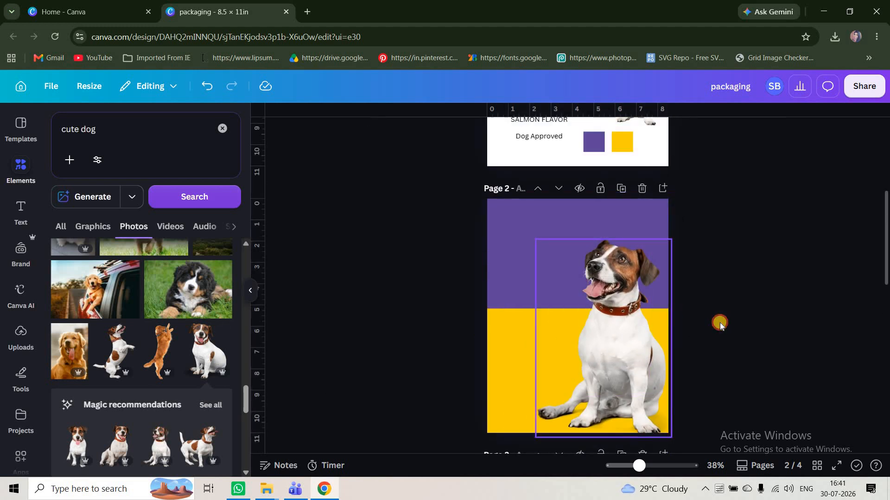
Enlarge the dog photo and position it along page 2's right edge with its lower part running off the page.
{"action": "scroll", "coordinate": [719, 324], "scroll_direction": "down", "scroll_amount": 1}
{"action": "scroll", "coordinate": [667, 361], "scroll_direction": "up", "scroll_amount": 1}
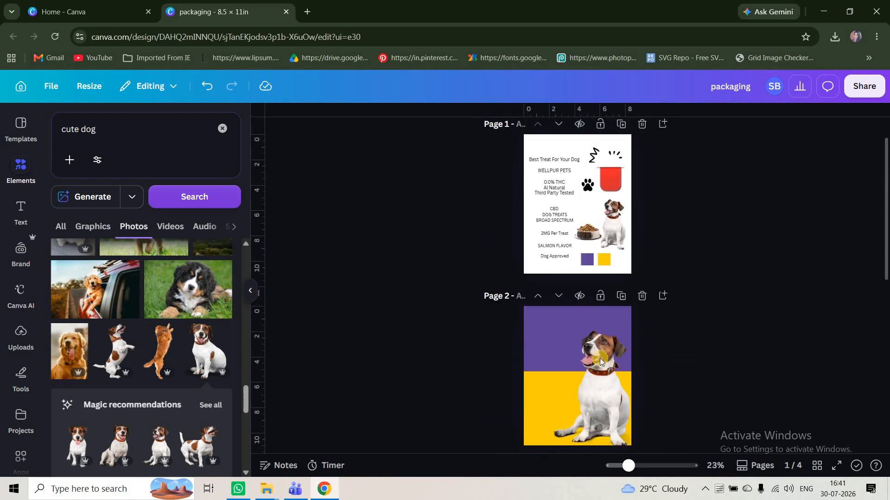
{"action": "scroll", "coordinate": [600, 358], "scroll_direction": "up", "scroll_amount": 1}
{"action": "left_click", "coordinate": [611, 357]}
{"action": "scroll", "coordinate": [622, 342], "scroll_direction": "down", "scroll_amount": 2}
{"action": "left_click_drag", "start_coordinate": [667, 208], "coordinate": [683, 244]}
{"action": "left_click_drag", "start_coordinate": [693, 215], "coordinate": [692, 215]}
{"action": "left_click_drag", "start_coordinate": [639, 267], "coordinate": [632, 268]}
{"action": "left_click", "coordinate": [757, 344]}
Search the photo library for "dry pet food" to find the bowl image used on page 1.
{"action": "scroll", "coordinate": [593, 225], "scroll_direction": "up", "scroll_amount": 5}
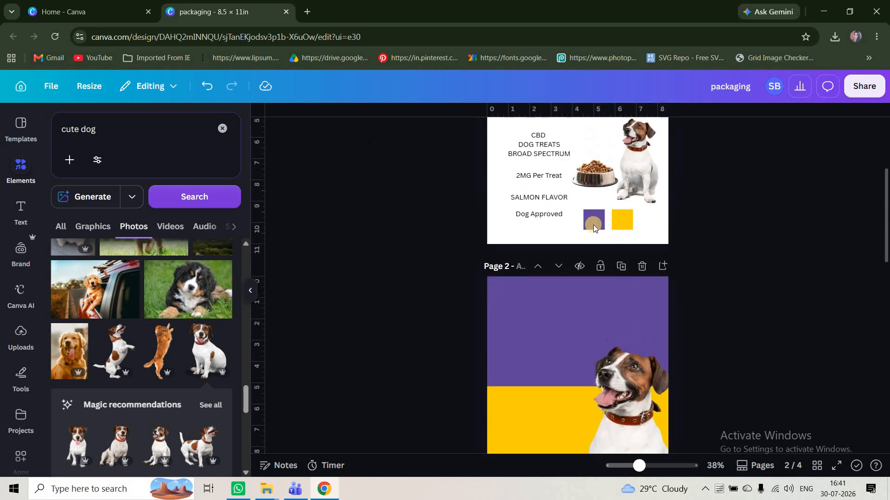
{"action": "left_click", "coordinate": [593, 224]}
{"action": "double_click", "coordinate": [78, 134]}
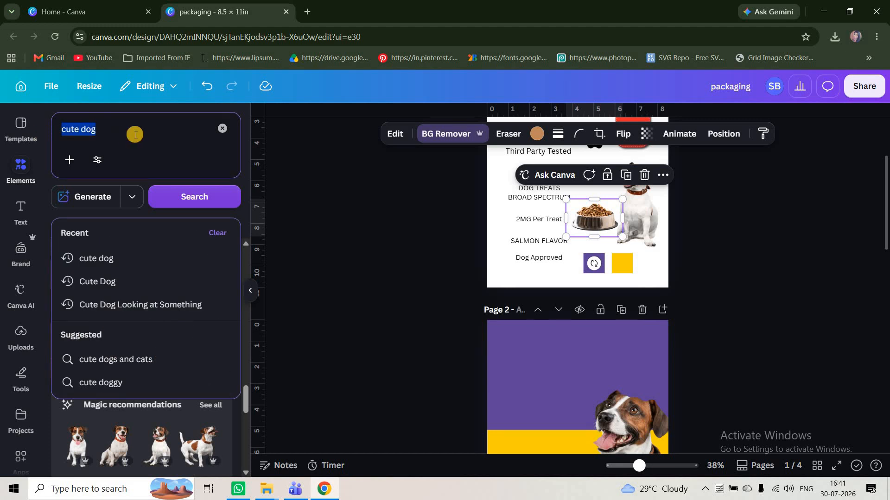
{"action": "type", "text": "pet"}
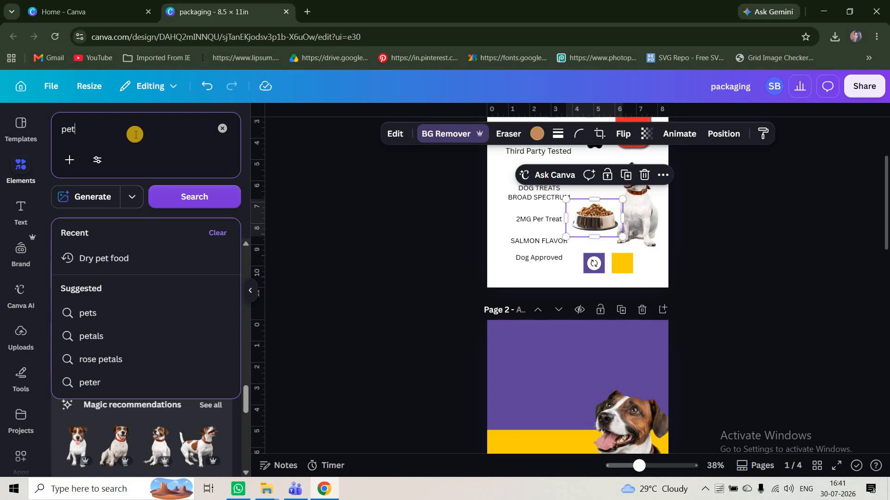
{"action": "key", "text": "BackSpace"}
{"action": "key", "text": "BackSpace"}
{"action": "key", "text": "BackSpace"}
{"action": "type", "text": "dry "}
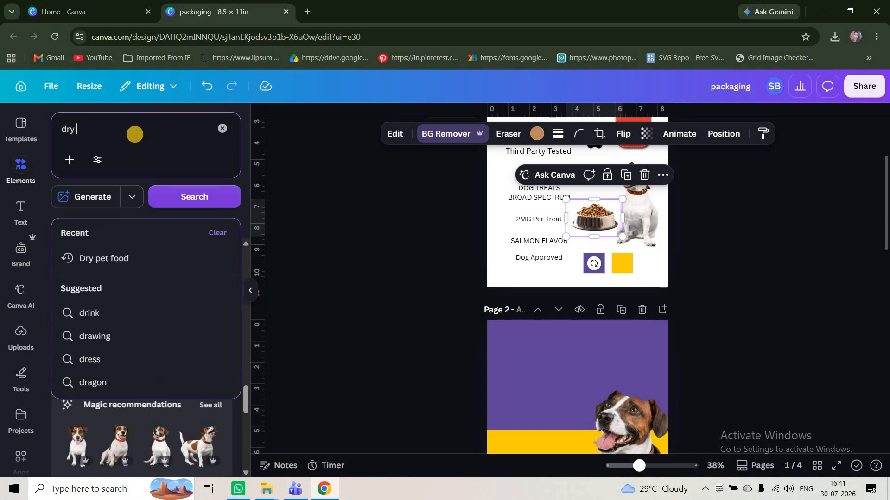
{"action": "type", "text": "pet foo"}
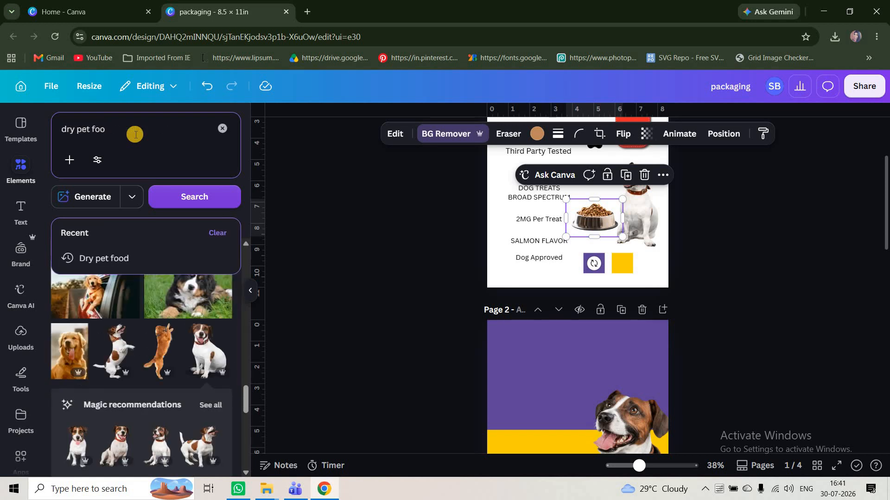
{"action": "type", "text": "d"}
{"action": "key", "text": "Return"}
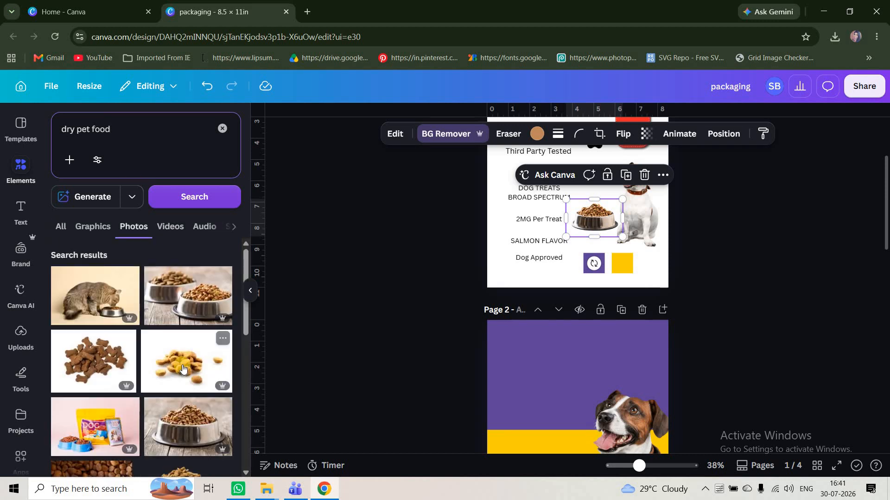
Add the photo of the metal bowl on wooden boards to page 2, remove its background, and place it on the yellow area.
{"action": "scroll", "coordinate": [183, 369], "scroll_direction": "down", "scroll_amount": 1}
{"action": "scroll", "coordinate": [624, 234], "scroll_direction": "up", "scroll_amount": 1}
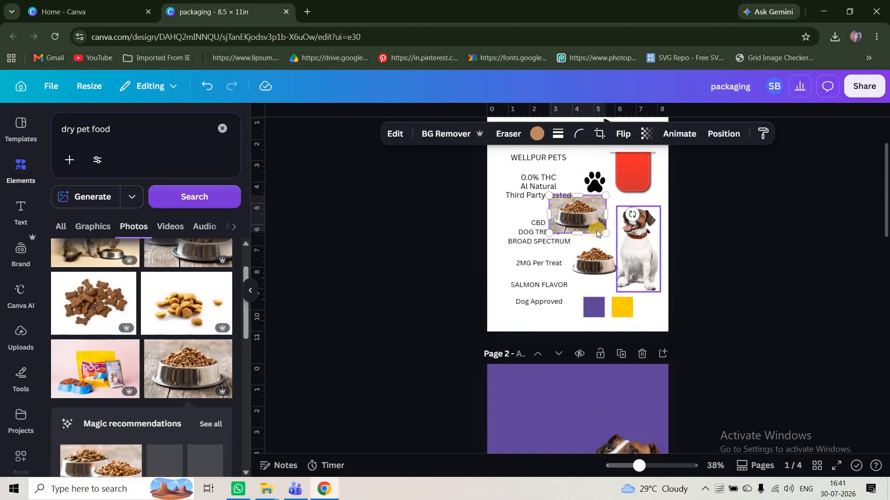
{"action": "left_click_drag", "start_coordinate": [592, 231], "coordinate": [576, 416]}
{"action": "left_click", "coordinate": [458, 141]}
{"action": "scroll", "coordinate": [598, 364], "scroll_direction": "down", "scroll_amount": 3}
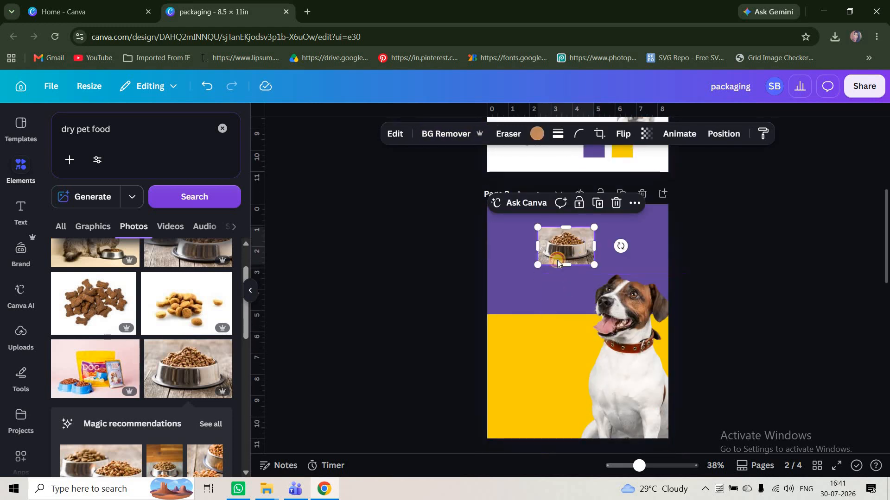
{"action": "left_click_drag", "start_coordinate": [565, 285], "coordinate": [580, 395]}
{"action": "scroll", "coordinate": [634, 194], "scroll_direction": "down", "scroll_amount": 4}
{"action": "scroll", "coordinate": [635, 193], "scroll_direction": "up", "scroll_amount": 5, "text": "ctrl"}
{"action": "scroll", "coordinate": [649, 259], "scroll_direction": "up", "scroll_amount": 3}
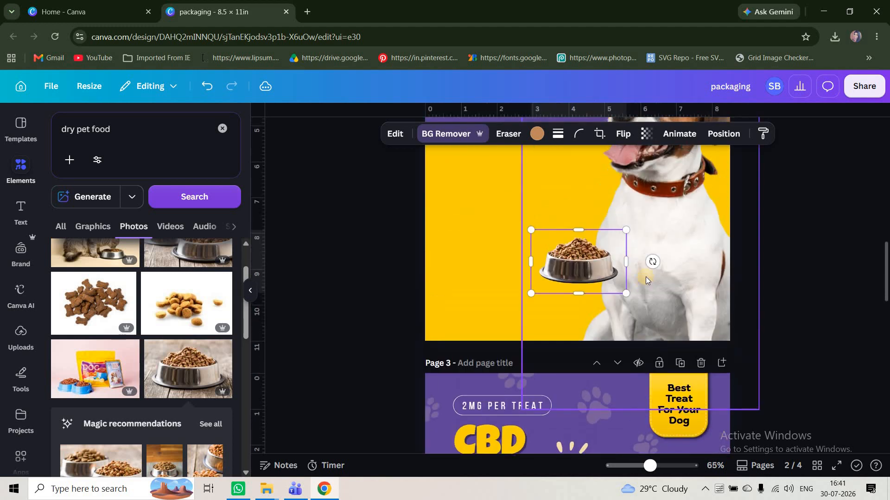
Enlarge the food bowl, tilt it clockwise, and position it at page 2's bottom edge in front of the dog.
{"action": "left_click_drag", "start_coordinate": [621, 300], "coordinate": [655, 326]}
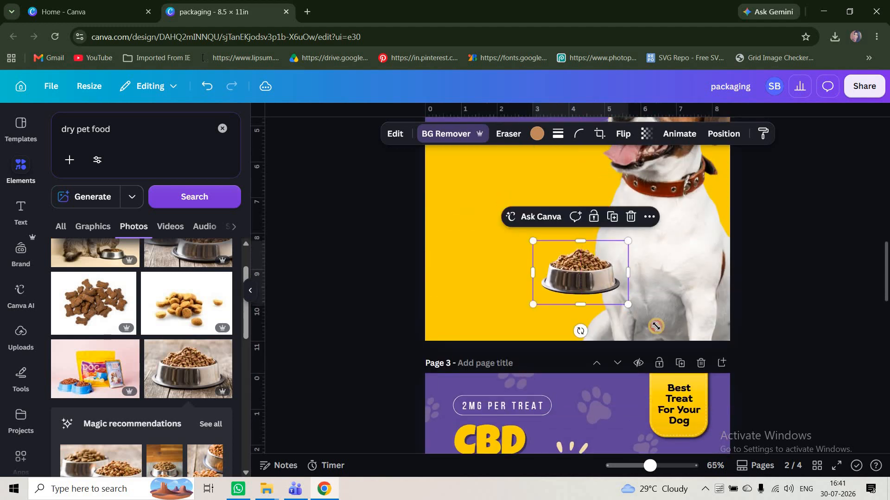
{"action": "left_click_drag", "start_coordinate": [711, 363], "coordinate": [710, 362]}
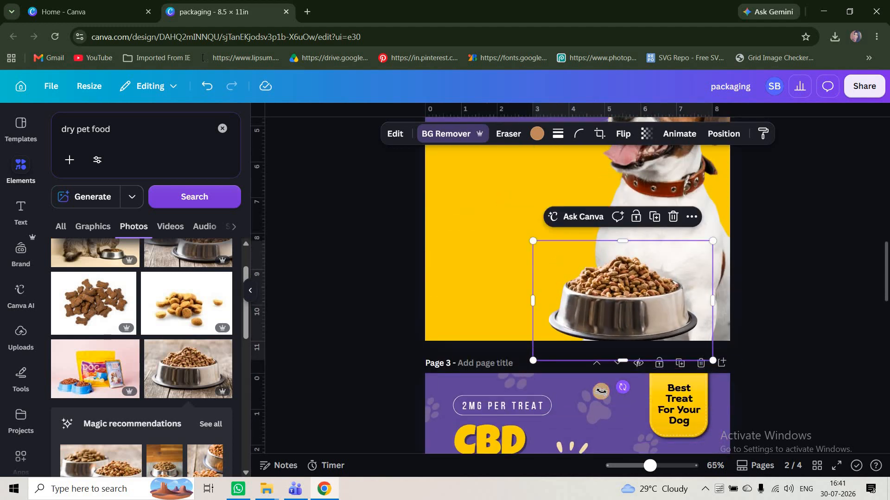
{"action": "left_click_drag", "start_coordinate": [617, 389], "coordinate": [553, 336]}
{"action": "left_click_drag", "start_coordinate": [677, 271], "coordinate": [704, 259]}
{"action": "left_click_drag", "start_coordinate": [609, 310], "coordinate": [601, 304]}
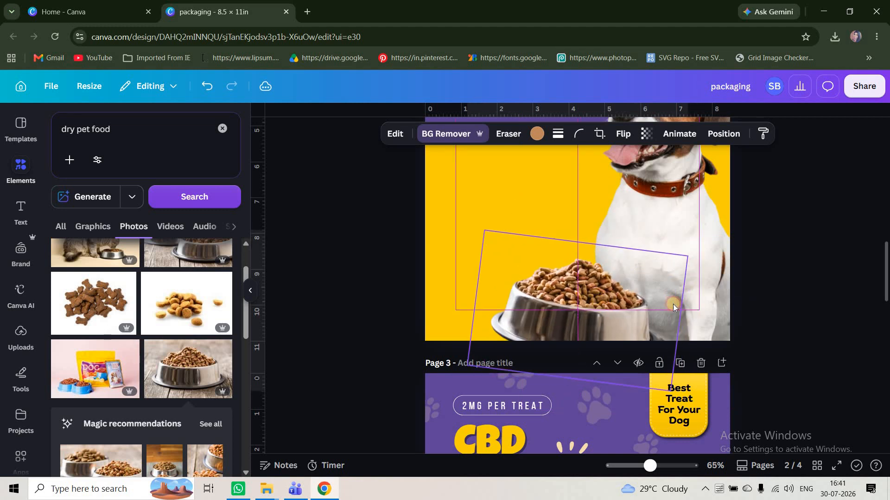
Rotate the food bowl on page 2 to a clockwise tilt of about 9°.
{"action": "scroll", "coordinate": [572, 370], "scroll_direction": "down", "scroll_amount": 2}
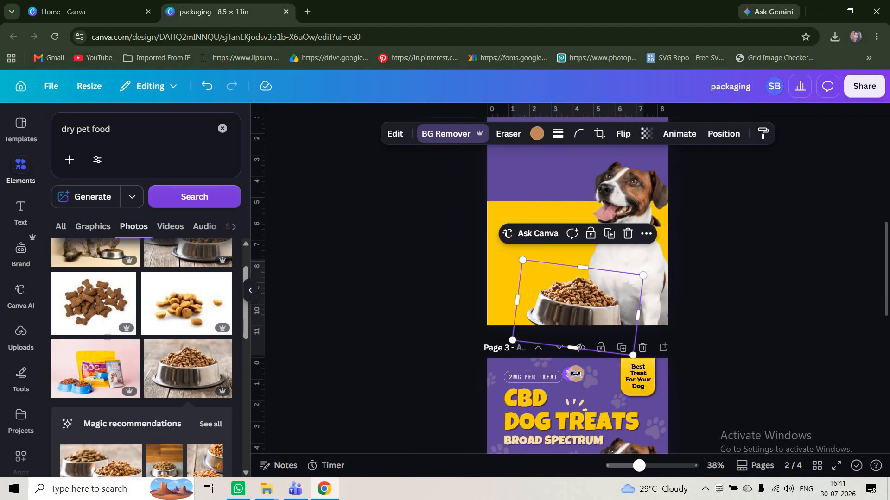
{"action": "left_click_drag", "start_coordinate": [575, 373], "coordinate": [568, 374]}
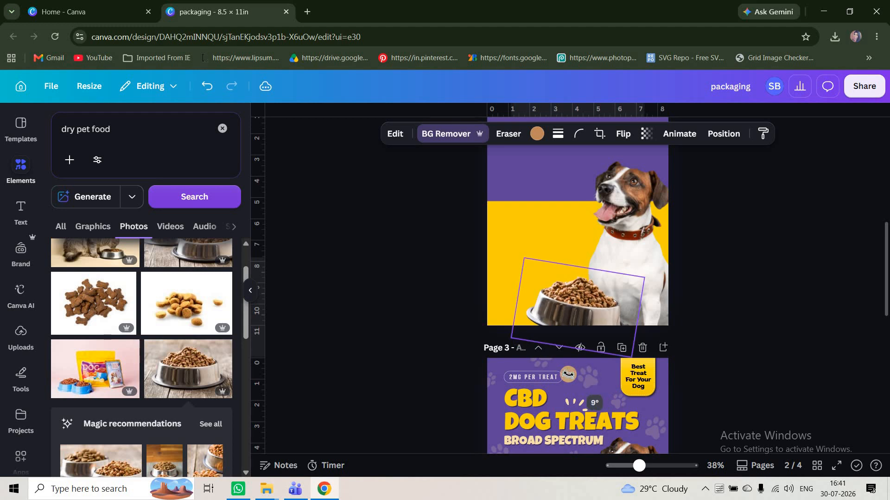
{"action": "left_click", "coordinate": [777, 338]}
{"action": "scroll", "coordinate": [721, 327], "scroll_direction": "down", "scroll_amount": 2, "text": "ctrl"}
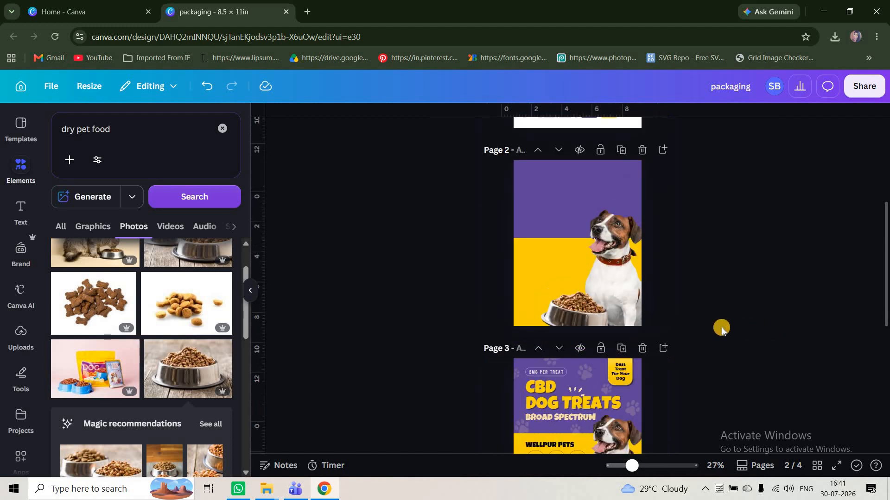
Rotate the food bowl on page 2 back to nearly level, with a slight counterclockwise tilt.
{"action": "scroll", "coordinate": [721, 326], "scroll_direction": "down", "scroll_amount": 4}
{"action": "scroll", "coordinate": [723, 319], "scroll_direction": "up", "scroll_amount": 4}
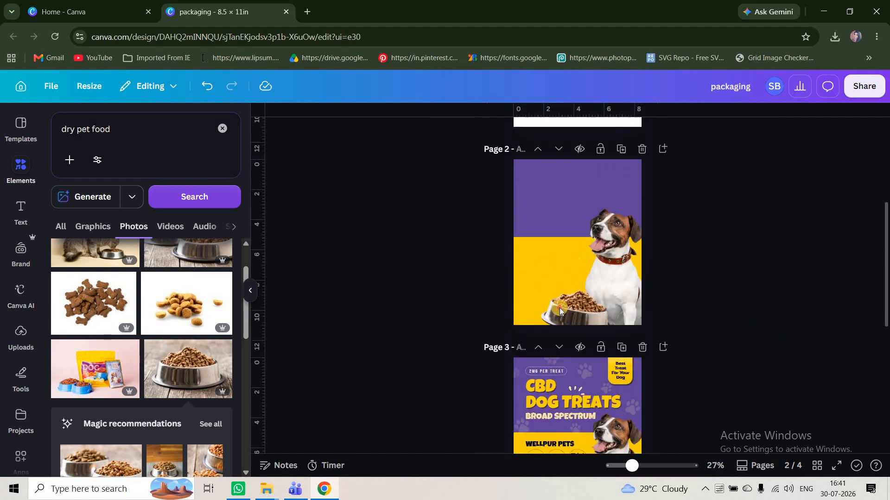
{"action": "left_click", "coordinate": [572, 339]}
{"action": "mouse_move", "coordinate": [569, 368]}
{"action": "left_mouse_down"}
{"action": "mouse_move", "coordinate": [590, 393]}
{"action": "mouse_move", "coordinate": [579, 373]}
{"action": "left_mouse_up"}
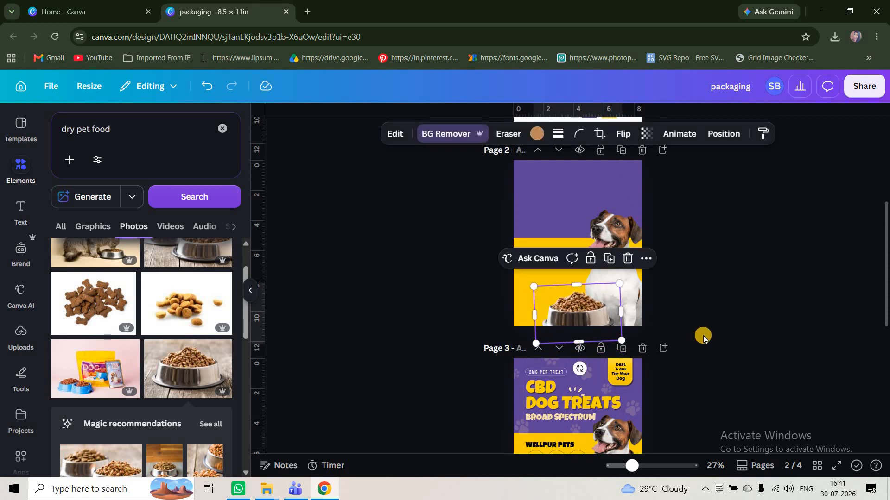
{"action": "scroll", "coordinate": [705, 324], "scroll_direction": "down", "scroll_amount": 2, "text": "ctrl"}
{"action": "scroll", "coordinate": [704, 316], "scroll_direction": "down", "scroll_amount": 1, "text": "ctrl"}
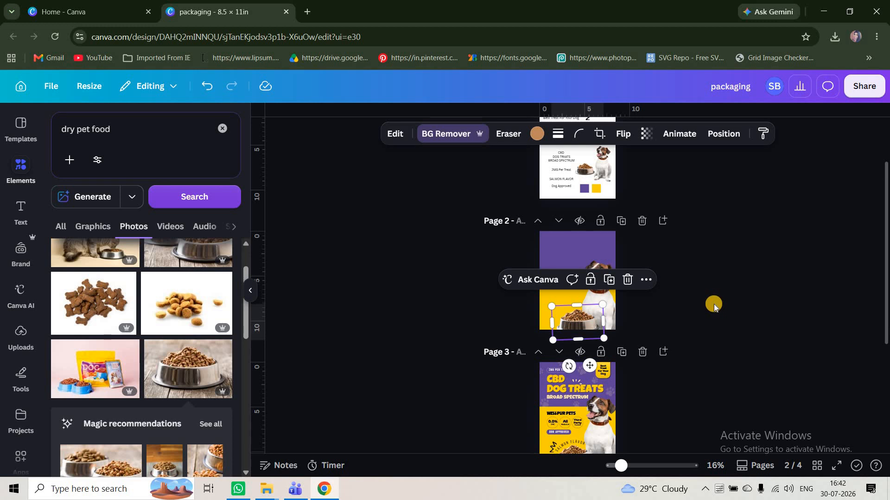
Examine the dog and food bowl arrangement on page 2 up close.
{"action": "scroll", "coordinate": [714, 297], "scroll_direction": "down", "scroll_amount": 1}
{"action": "scroll", "coordinate": [725, 273], "scroll_direction": "up", "scroll_amount": 2, "text": "ctrl"}
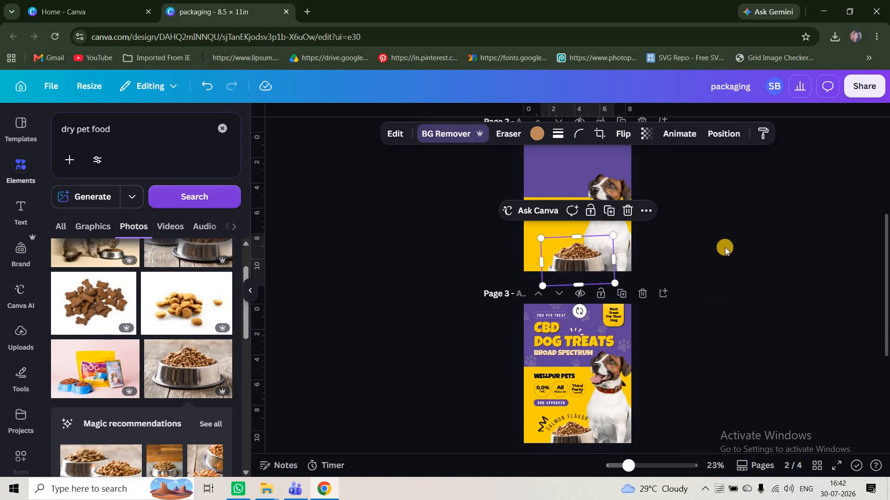
{"action": "scroll", "coordinate": [732, 255], "scroll_direction": "up", "scroll_amount": 4, "text": "ctrl"}
{"action": "left_click", "coordinate": [744, 272]}
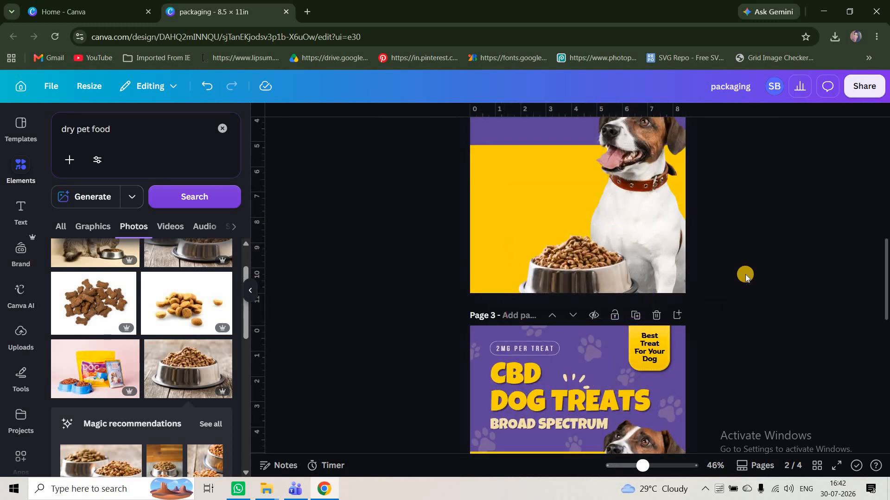
{"action": "scroll", "coordinate": [745, 275], "scroll_direction": "up", "scroll_amount": 3}
{"action": "scroll", "coordinate": [745, 276], "scroll_direction": "down", "scroll_amount": 1}
{"action": "scroll", "coordinate": [745, 276], "scroll_direction": "up", "scroll_amount": 5}
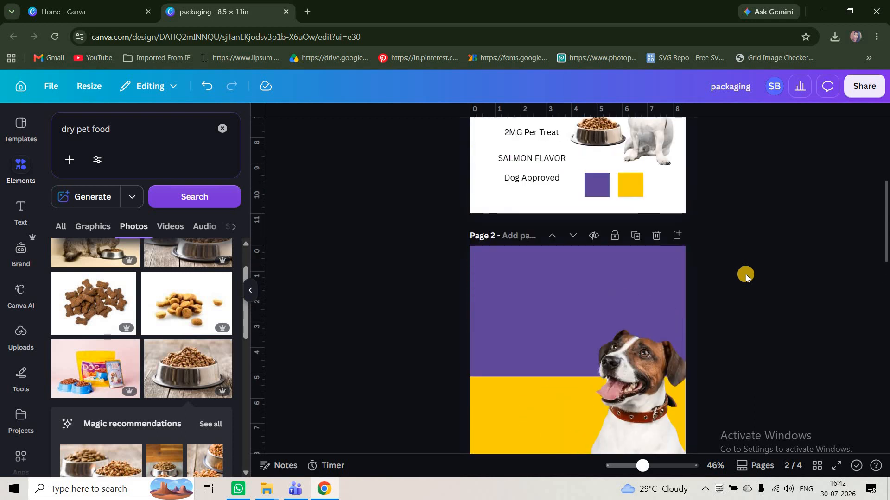
Copy the word "CBD" from the page 1 text onto page 2's purple area and enlarge it to about size 89.
{"action": "scroll", "coordinate": [745, 276], "scroll_direction": "down", "scroll_amount": 2, "text": "ctrl"}
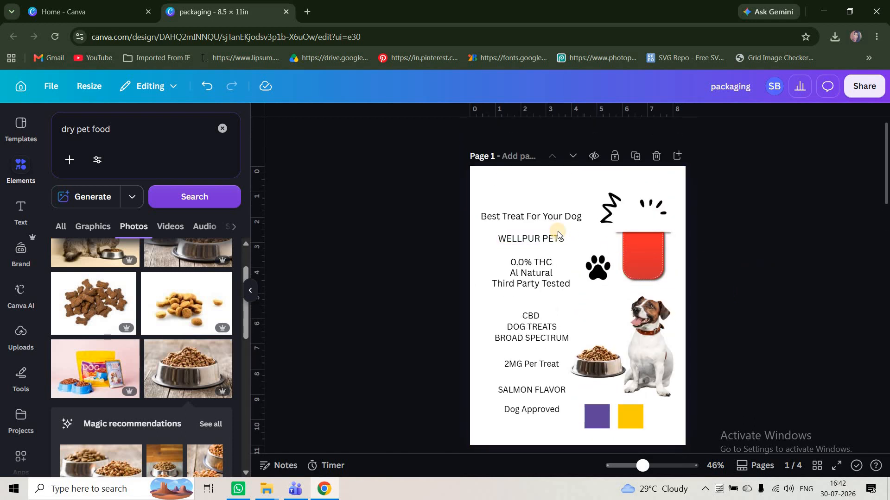
{"action": "left_click", "coordinate": [547, 242]}
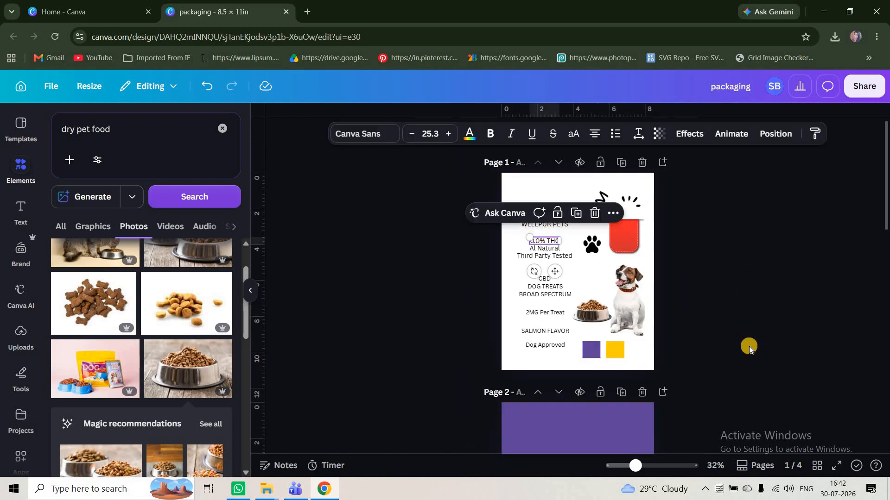
{"action": "left_click", "coordinate": [546, 284]}
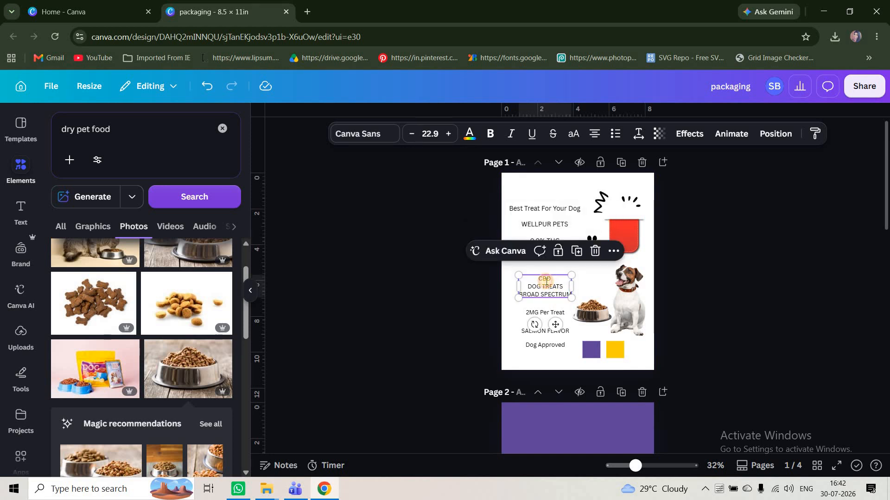
{"action": "left_click", "coordinate": [546, 281]}
{"action": "left_click", "coordinate": [536, 280]}
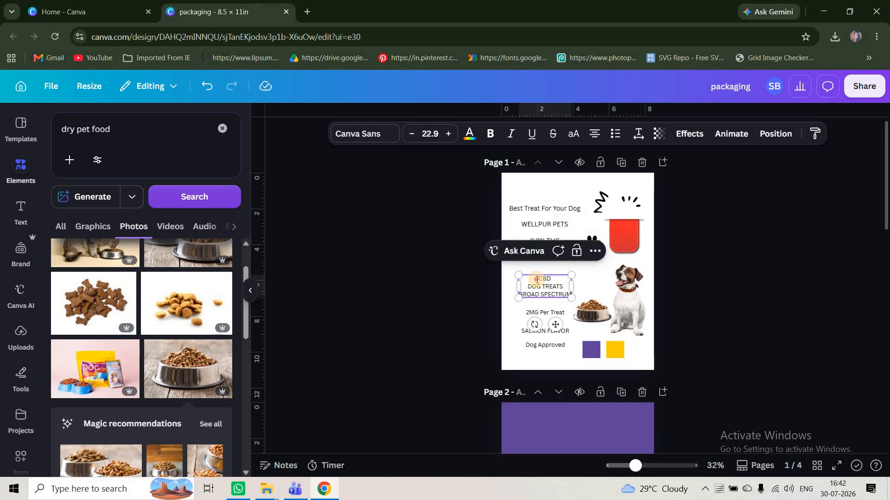
{"action": "left_click", "coordinate": [696, 312]}
{"action": "scroll", "coordinate": [696, 311], "scroll_direction": "down", "scroll_amount": 4}
{"action": "key", "text": "ctrl+v"}
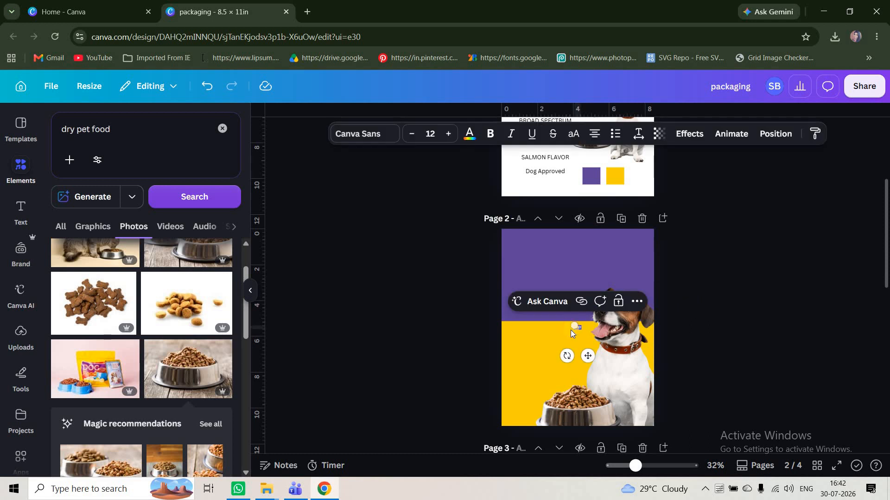
{"action": "left_click_drag", "start_coordinate": [576, 329], "coordinate": [576, 288]}
{"action": "left_click", "coordinate": [696, 297]}
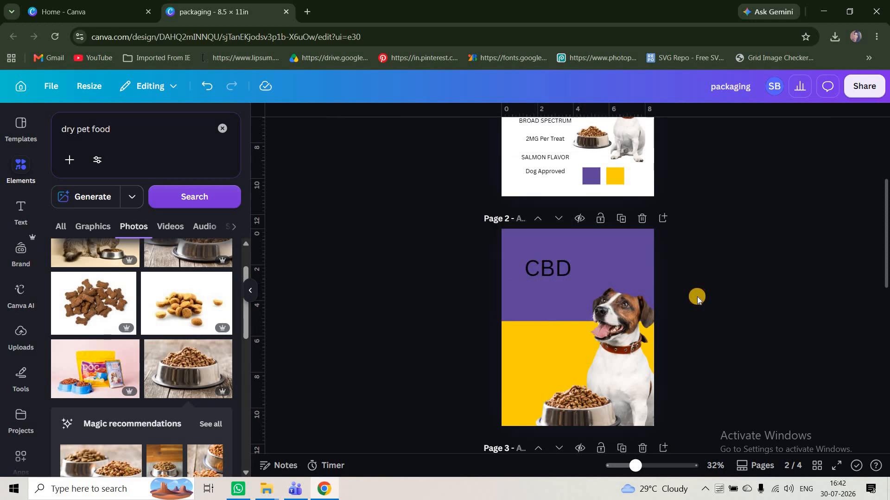
Set the font of the "CBD" heading on page 2 to Luckiest Guy.
{"action": "scroll", "coordinate": [576, 231], "scroll_direction": "down", "scroll_amount": 1}
{"action": "left_click", "coordinate": [549, 211]}
{"action": "left_click", "coordinate": [360, 138]}
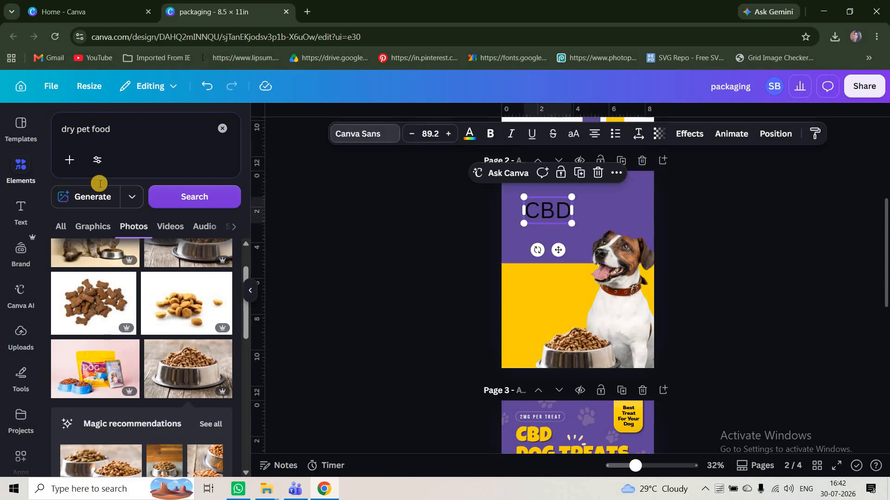
{"action": "left_click", "coordinate": [209, 175]}
{"action": "left_click", "coordinate": [180, 173]}
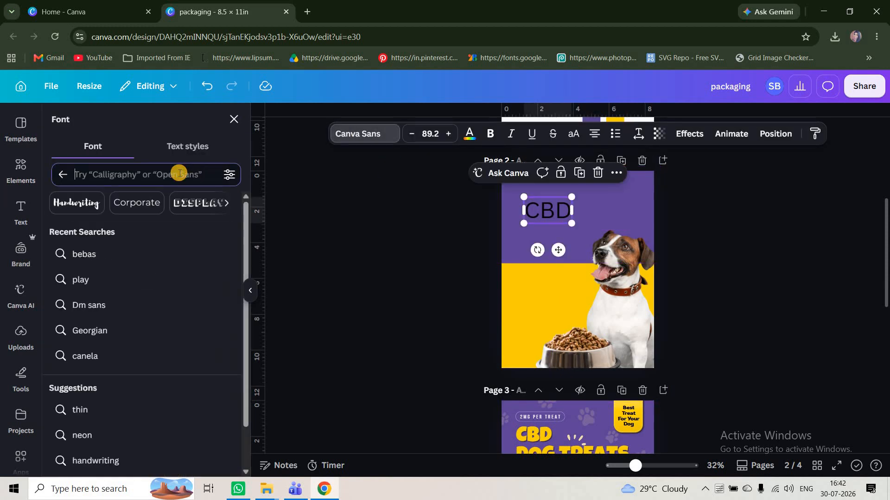
{"action": "type", "text": "l"}
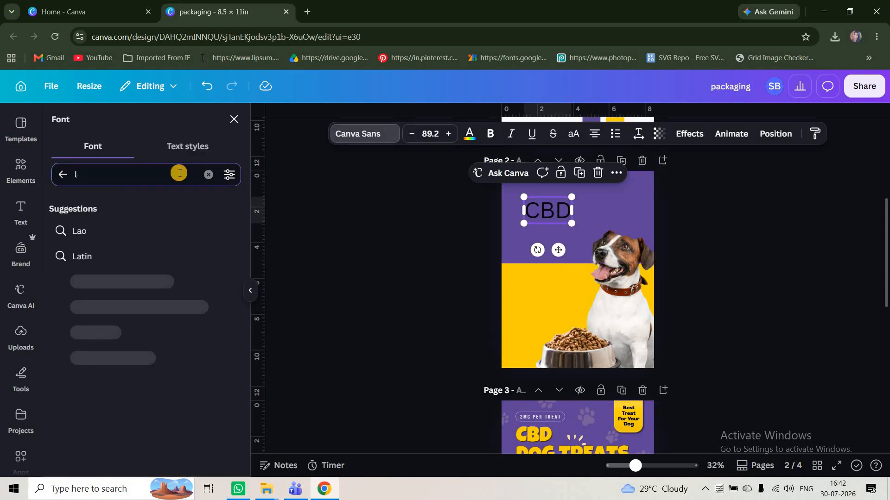
{"action": "type", "text": "auc"}
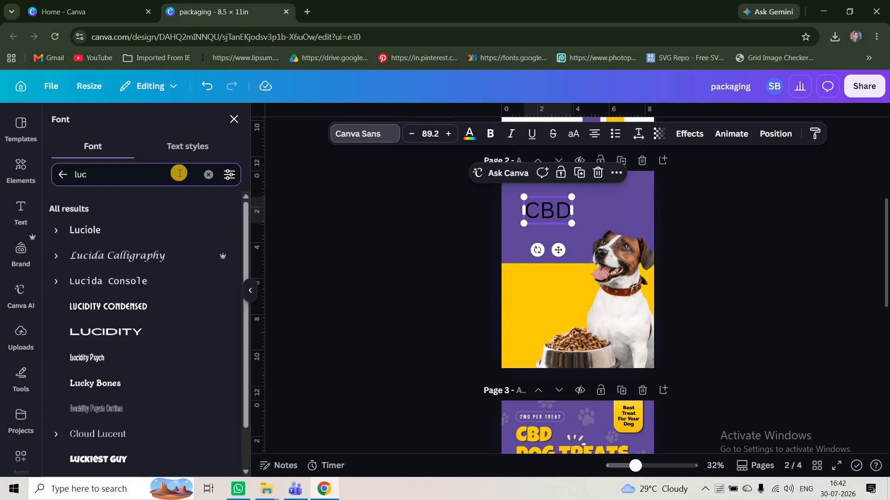
{"action": "type", "text": "k"}
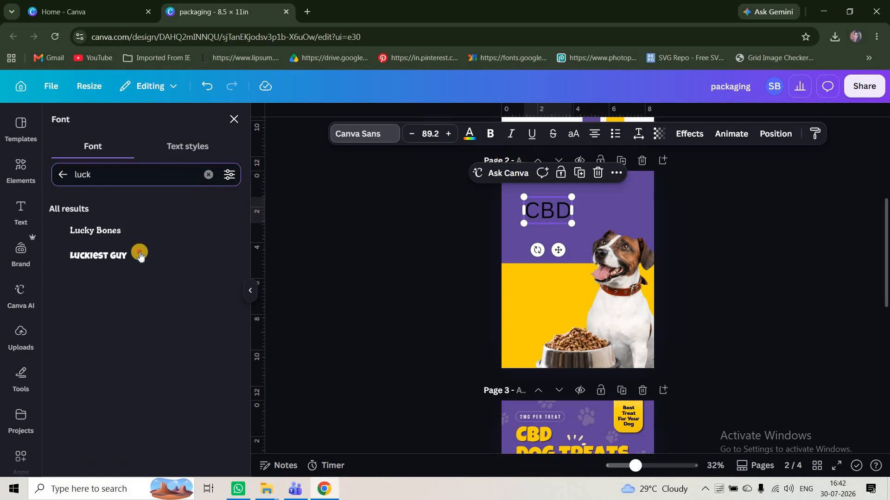
{"action": "left_click", "coordinate": [140, 256]}
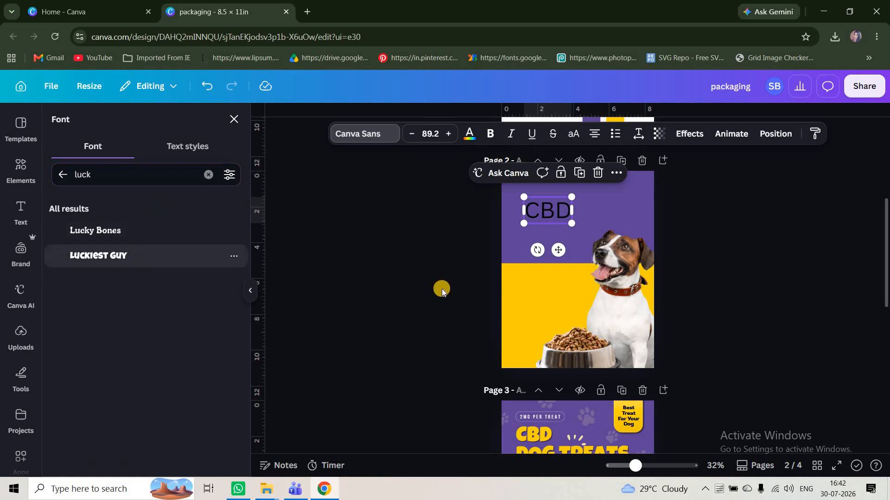
Color the "CBD" heading yellow and apply a Drop shadow effect with its direction set to -26.
{"action": "left_click", "coordinate": [470, 136]}
{"action": "left_click", "coordinate": [142, 204]}
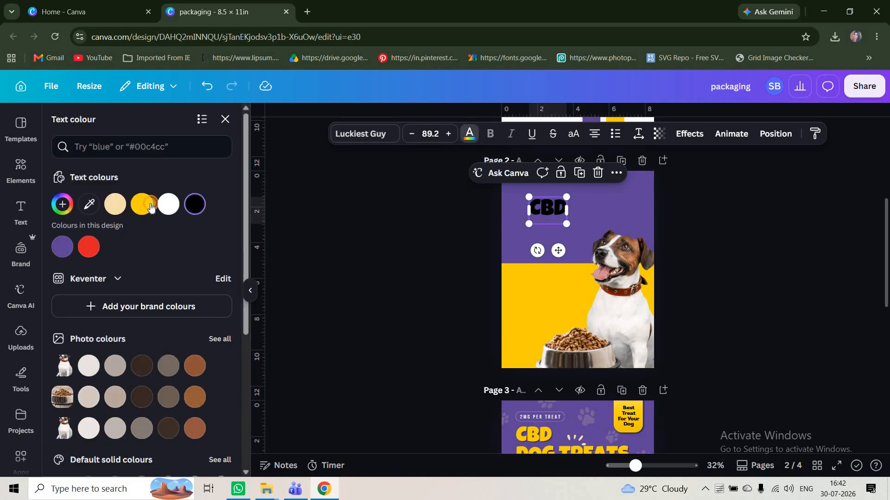
{"action": "left_click", "coordinate": [690, 133]}
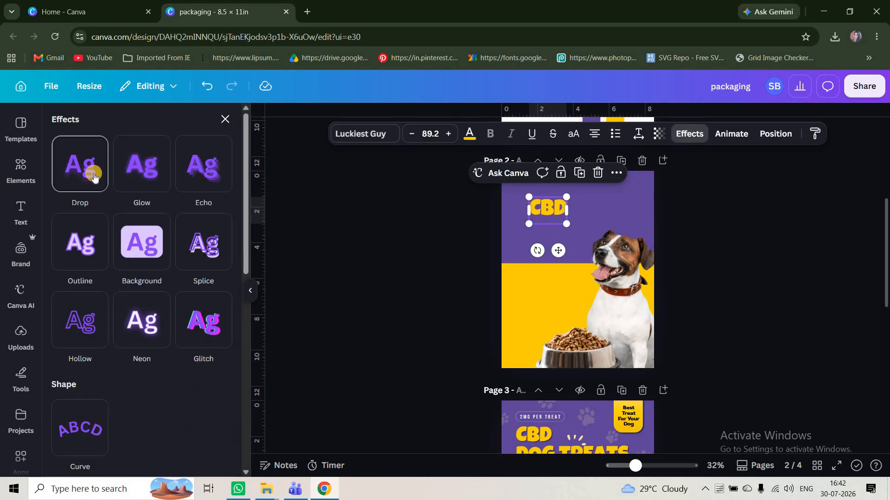
{"action": "left_click", "coordinate": [94, 176]}
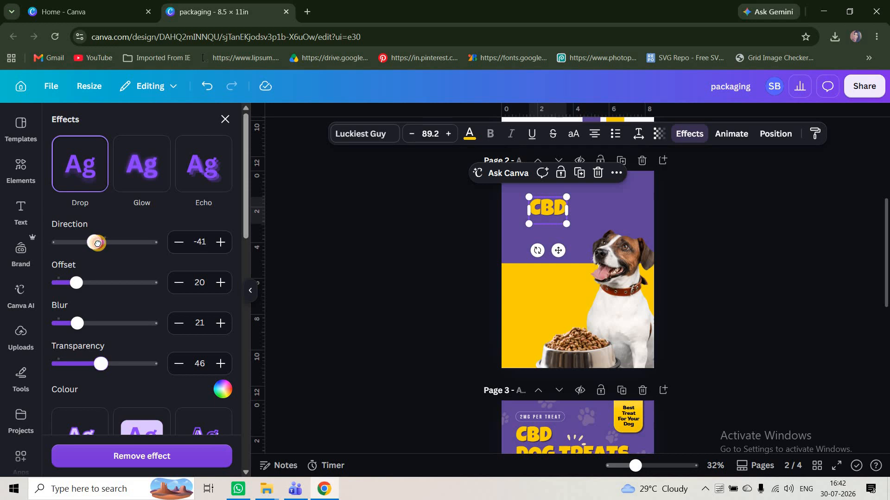
Enlarge the "CBD" heading to size 96 and duplicate it below as a second line reading "DOG TREATS", copied from page 1.
{"action": "left_click_drag", "start_coordinate": [569, 225], "coordinate": [524, 252]}
{"action": "scroll", "coordinate": [596, 204], "scroll_direction": "up", "scroll_amount": 3}
{"action": "scroll", "coordinate": [588, 273], "scroll_direction": "up", "scroll_amount": 5}
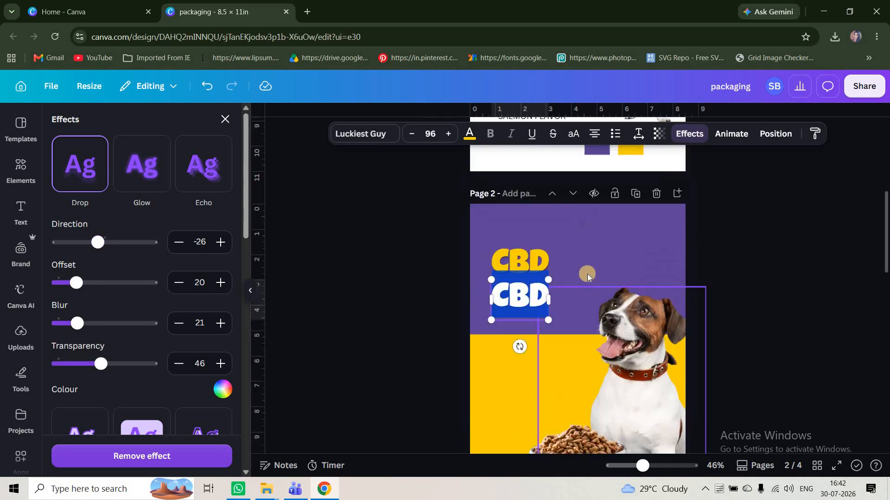
{"action": "left_click", "coordinate": [523, 289]}
{"action": "left_click_drag", "start_coordinate": [507, 295], "coordinate": [558, 304]}
{"action": "key", "text": "ctrl+c"}
{"action": "scroll", "coordinate": [516, 320], "scroll_direction": "down", "scroll_amount": 5}
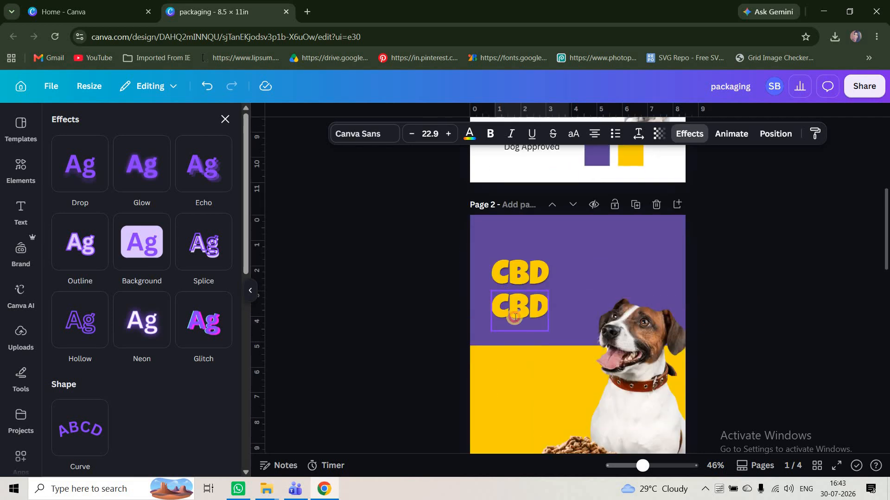
{"action": "left_click", "coordinate": [546, 316]}
{"action": "key", "text": "ctrl+v"}
Left-align the text of both the "CBD" and "DOG TREATS" headings on page 2.
{"action": "left_click_drag", "start_coordinate": [570, 358], "coordinate": [694, 311]}
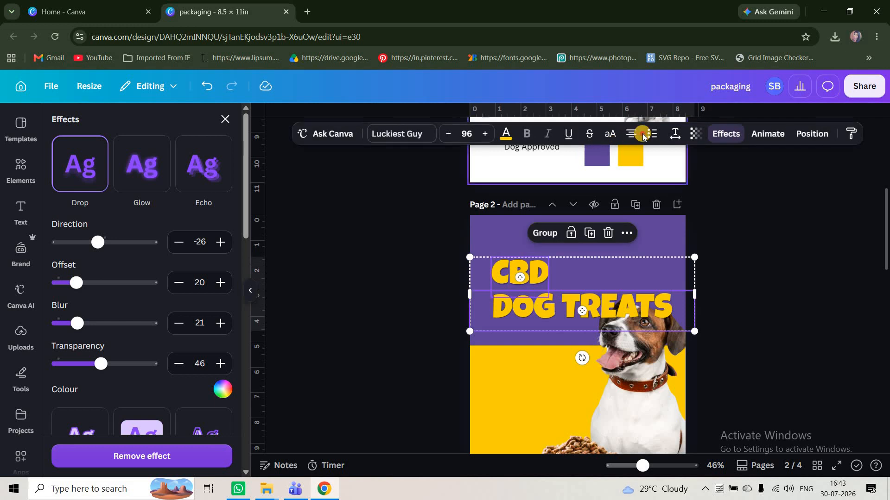
{"action": "left_click", "coordinate": [651, 135]}
{"action": "left_click", "coordinate": [651, 134]}
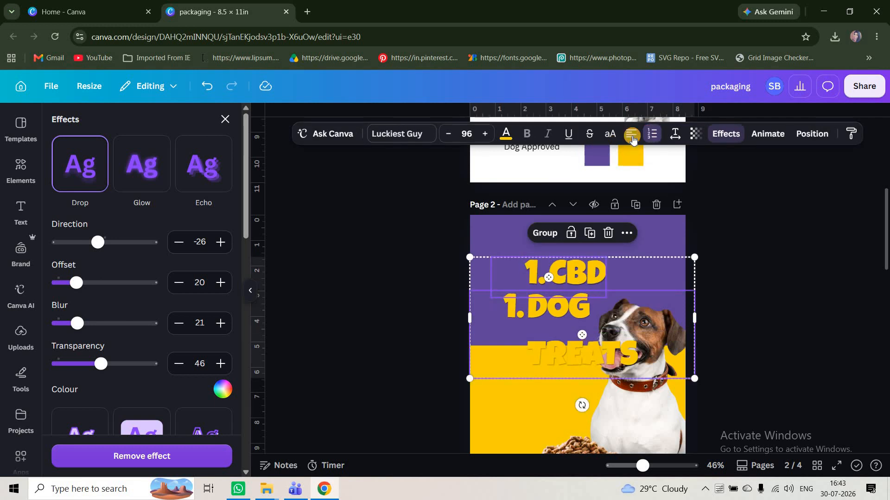
{"action": "left_click", "coordinate": [650, 135]}
{"action": "left_click", "coordinate": [630, 137]}
{"action": "left_click", "coordinate": [630, 137]}
{"action": "left_click", "coordinate": [630, 137]}
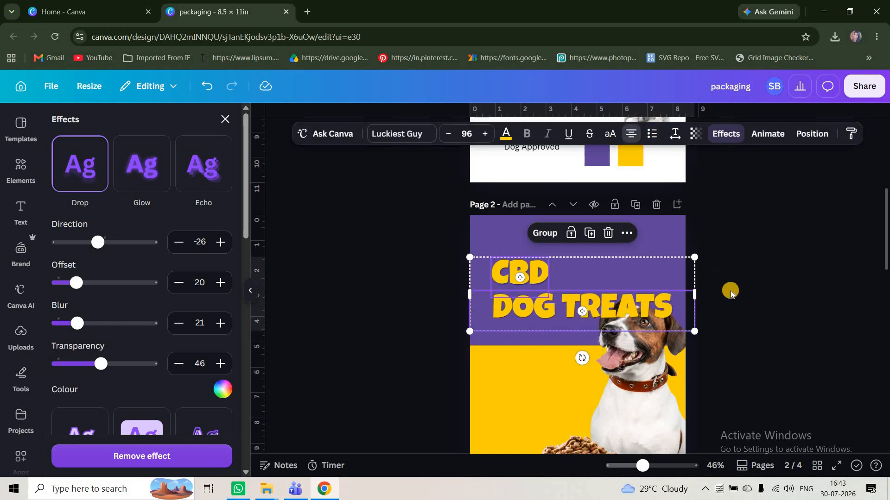
{"action": "left_click", "coordinate": [731, 291]}
Line up "DOG TREATS" with the left edge of "CBD" and reduce it to size 80.5.
{"action": "left_click", "coordinate": [538, 275]}
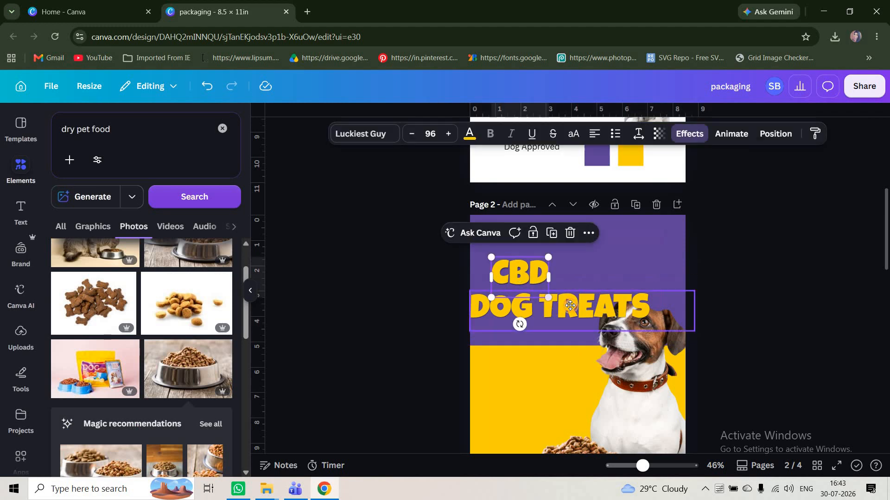
{"action": "left_click_drag", "start_coordinate": [572, 304], "coordinate": [593, 300]}
{"action": "left_click_drag", "start_coordinate": [712, 333], "coordinate": [691, 324]}
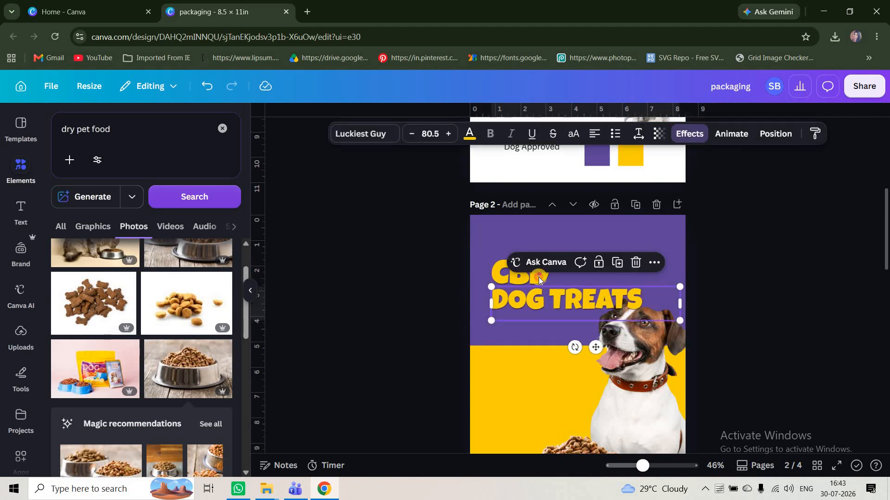
Move the "CBD" and "DOG TREATS" headings together higher on page 2's purple area.
{"action": "left_click", "coordinate": [537, 267], "text": "shift"}
{"action": "left_click_drag", "start_coordinate": [538, 267], "coordinate": [537, 265]}
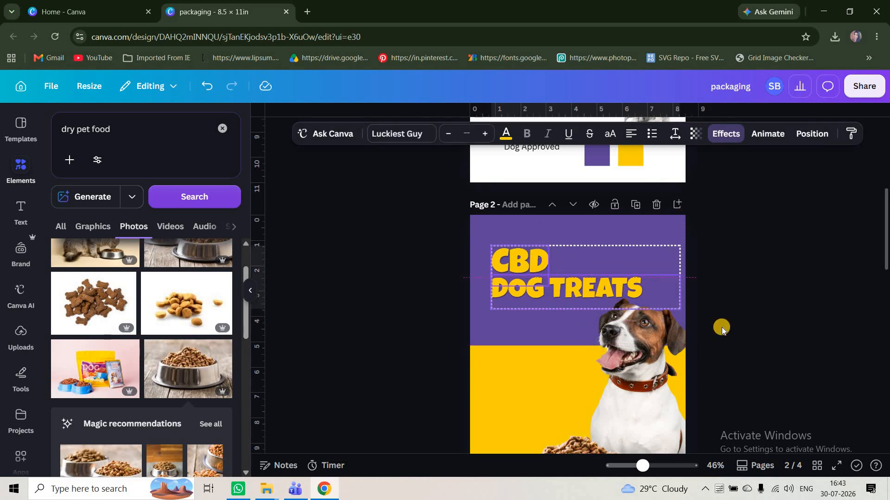
{"action": "left_click", "coordinate": [767, 337]}
Duplicate the "DOG TREATS" heading below itself and replace the copy's text with "BROAD SPECTRUM" from page 1.
{"action": "scroll", "coordinate": [545, 239], "scroll_direction": "down", "scroll_amount": 2}
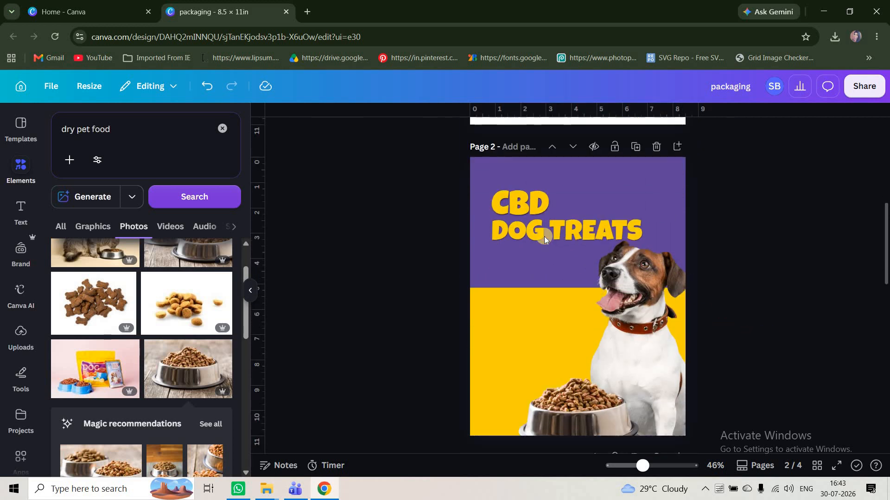
{"action": "left_click", "coordinate": [540, 263]}
{"action": "key", "text": "ctrl+d"}
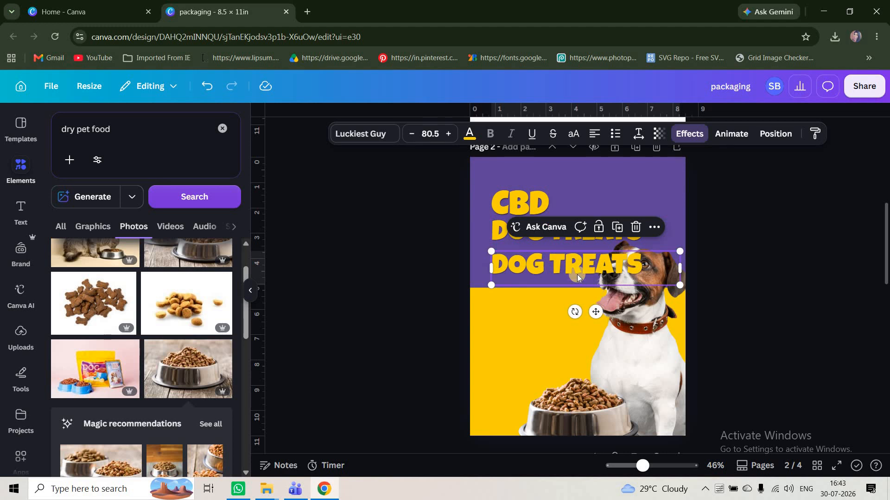
{"action": "scroll", "coordinate": [518, 204], "scroll_direction": "up", "scroll_amount": 5}
{"action": "double_click", "coordinate": [515, 197]}
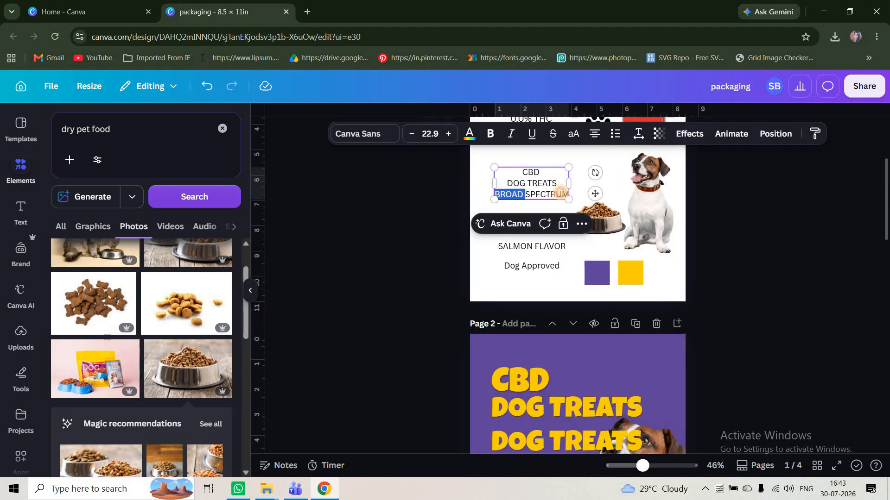
{"action": "scroll", "coordinate": [551, 336], "scroll_direction": "down", "scroll_amount": 3}
{"action": "left_click", "coordinate": [549, 336]}
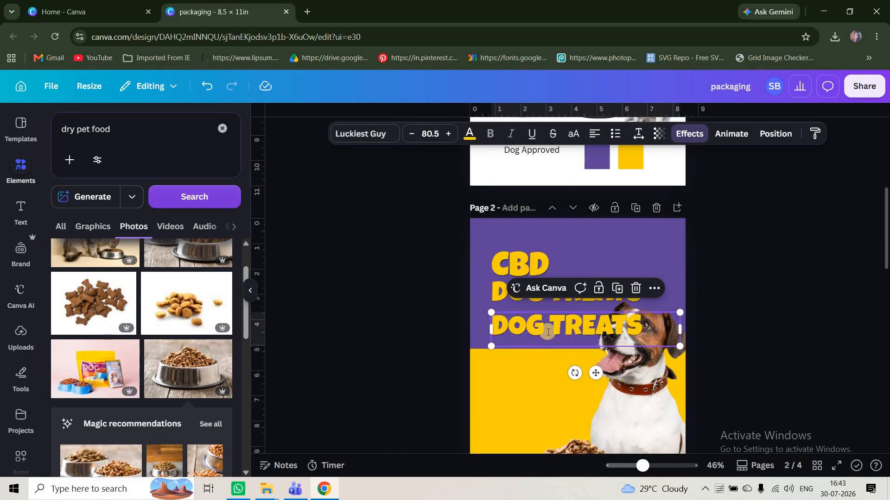
{"action": "left_click", "coordinate": [548, 336]}
{"action": "type", "text": "BROAD SPECTRUM"}
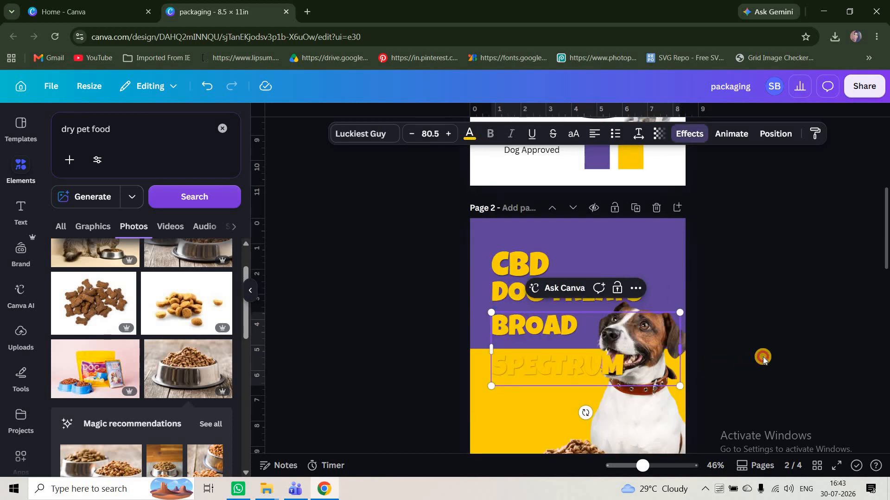
Shrink "BROAD SPECTRUM" to size 37.6 in light cream and tighten the spacing between it and the headings above.
{"action": "left_click_drag", "start_coordinate": [764, 359], "coordinate": [607, 325]}
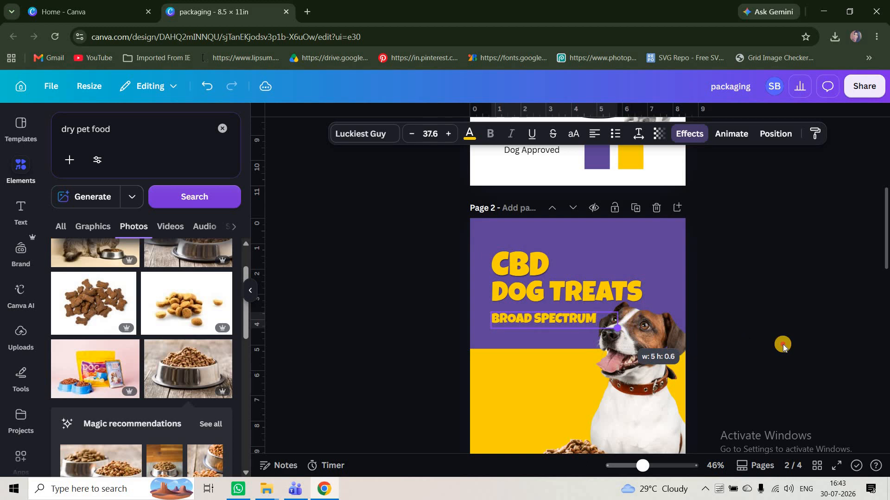
{"action": "left_click", "coordinate": [471, 139]}
{"action": "left_click_drag", "start_coordinate": [447, 300], "coordinate": [527, 307]}
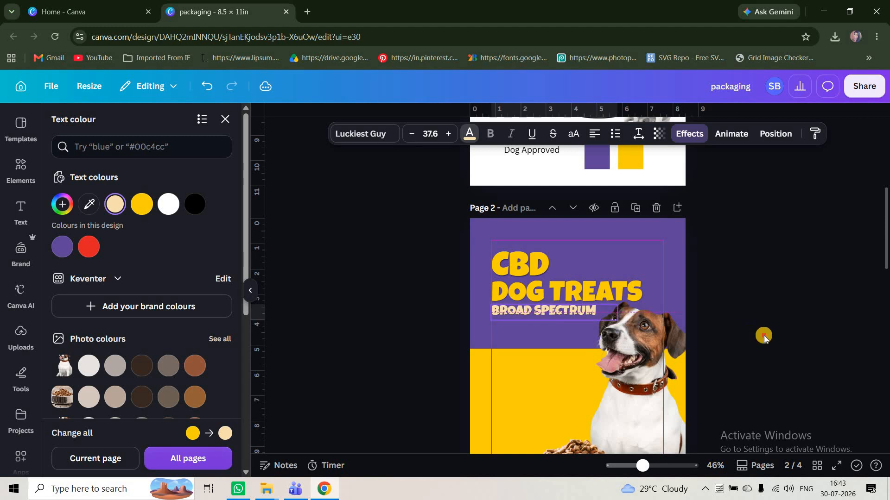
{"action": "left_click", "coordinate": [640, 307]}
{"action": "left_click", "coordinate": [778, 330]}
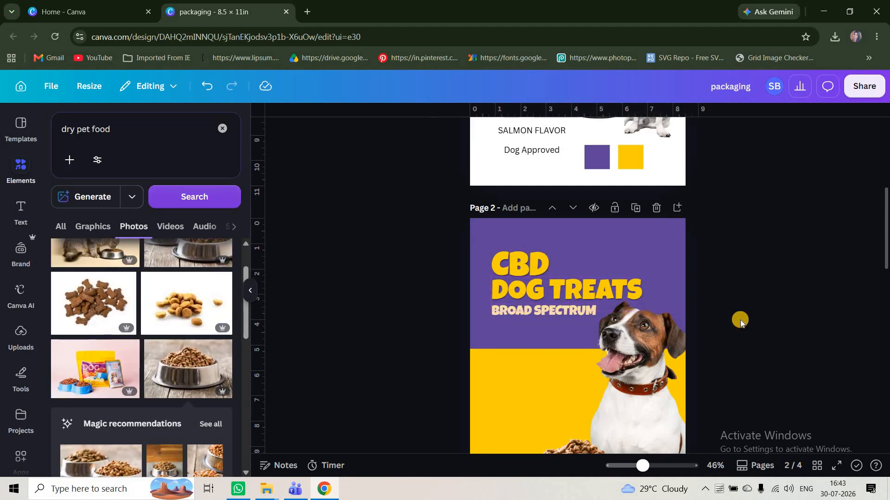
Set the drop shadow blur to 38 on the "CBD", "DOG TREATS" and "BROAD SPECTRUM" headings together.
{"action": "key", "text": "ctrl+minus"}
{"action": "left_click", "coordinate": [542, 278]}
{"action": "left_click", "coordinate": [554, 306], "text": "shift"}
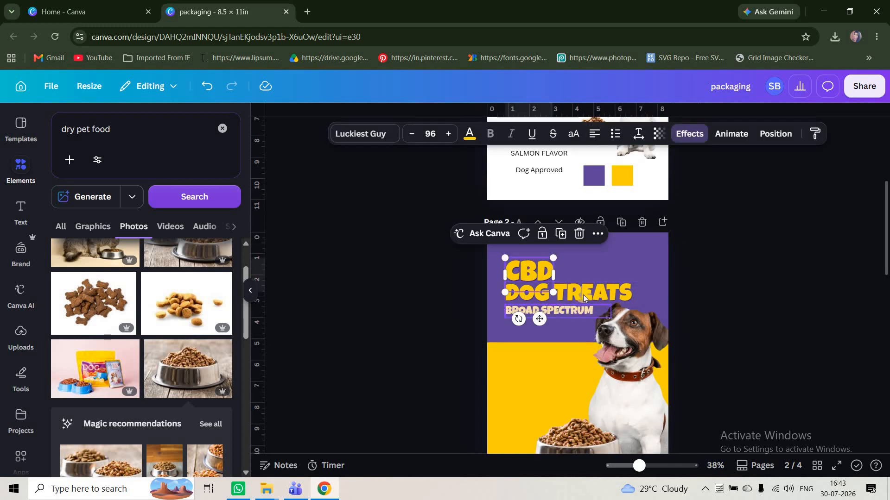
{"action": "left_click", "coordinate": [583, 294], "text": "shift"}
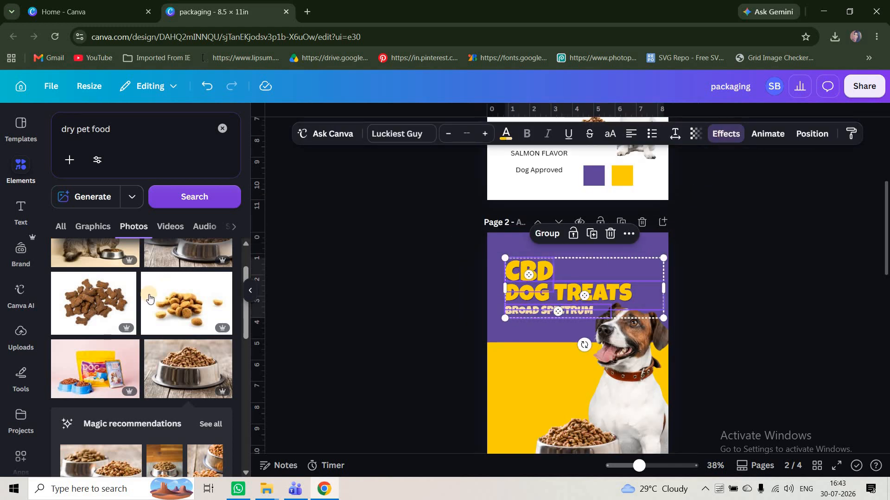
{"action": "left_click_drag", "start_coordinate": [82, 292], "coordinate": [83, 292]}
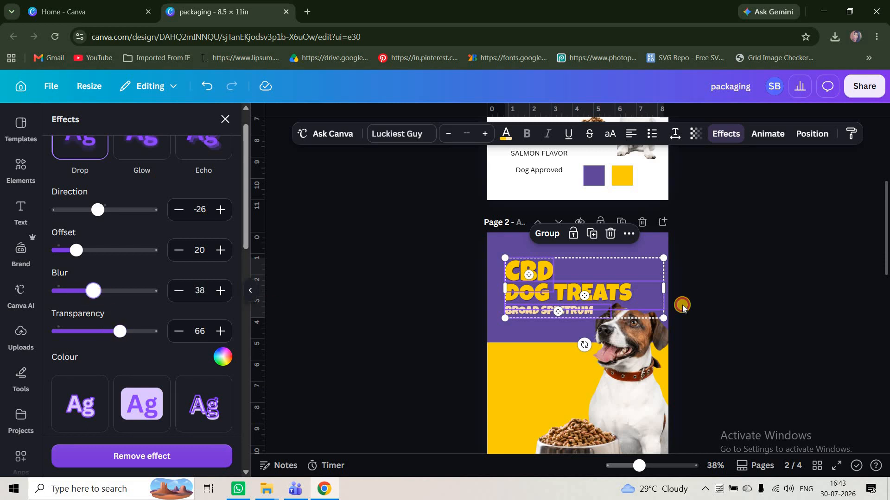
{"action": "left_click", "coordinate": [773, 296]}
{"action": "scroll", "coordinate": [781, 299], "scroll_direction": "up", "scroll_amount": 2}
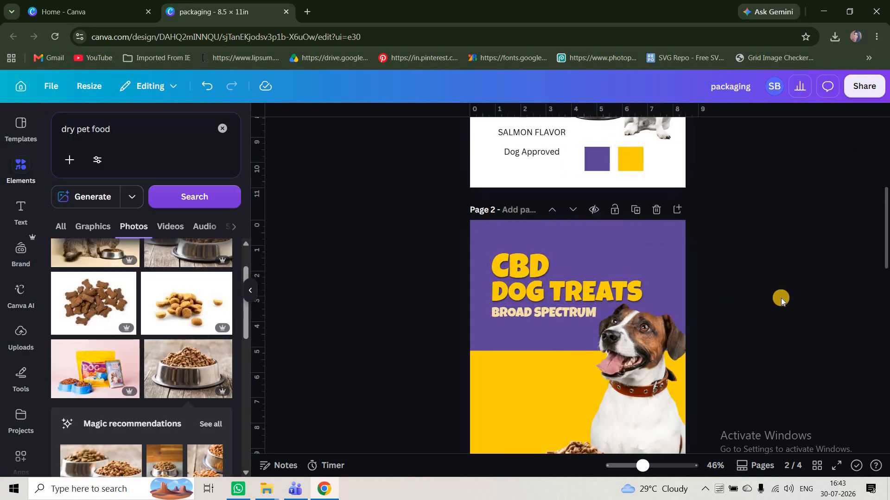
Add a square shape to page 2 and flatten it into a wide rectangle about 2.6 in across.
{"action": "left_click", "coordinate": [222, 128]}
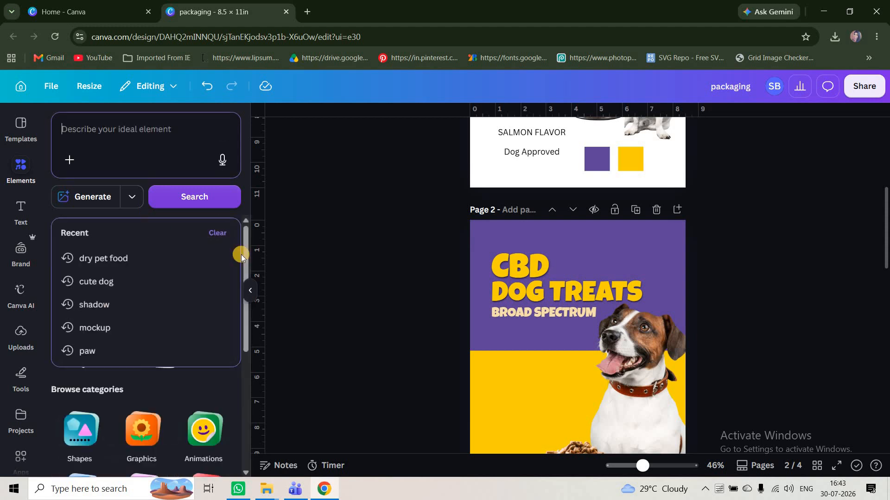
{"action": "left_click", "coordinate": [117, 408]}
{"action": "left_click", "coordinate": [87, 370]}
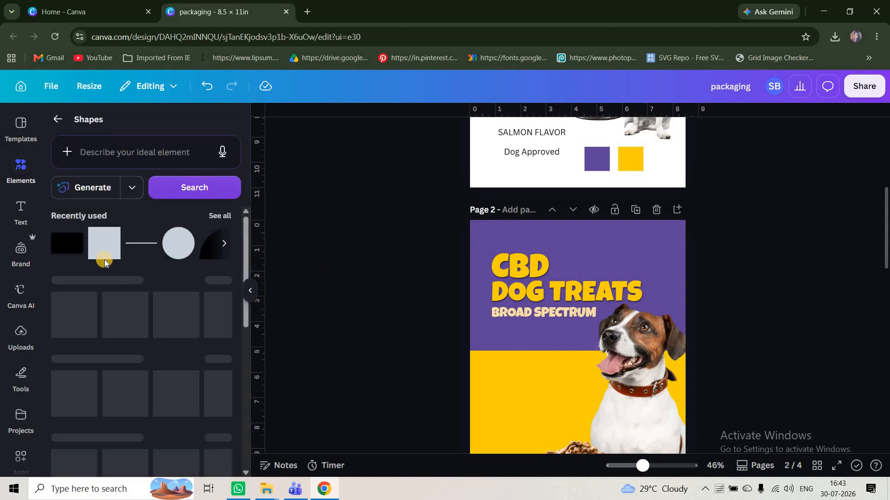
{"action": "left_click", "coordinate": [104, 244]}
{"action": "left_click_drag", "start_coordinate": [577, 327], "coordinate": [574, 371]}
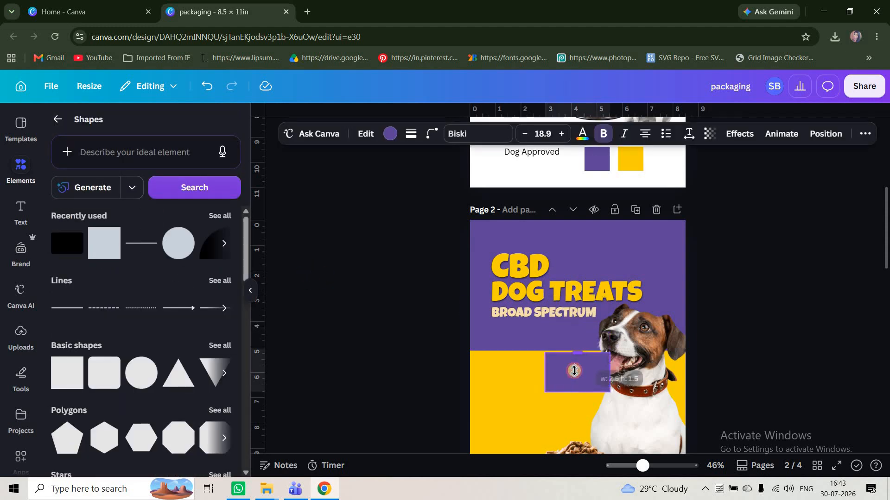
Give the rectangle no fill, a solid white outline and corner rounding of 100.
{"action": "left_click", "coordinate": [390, 134]}
{"action": "left_click", "coordinate": [115, 205]}
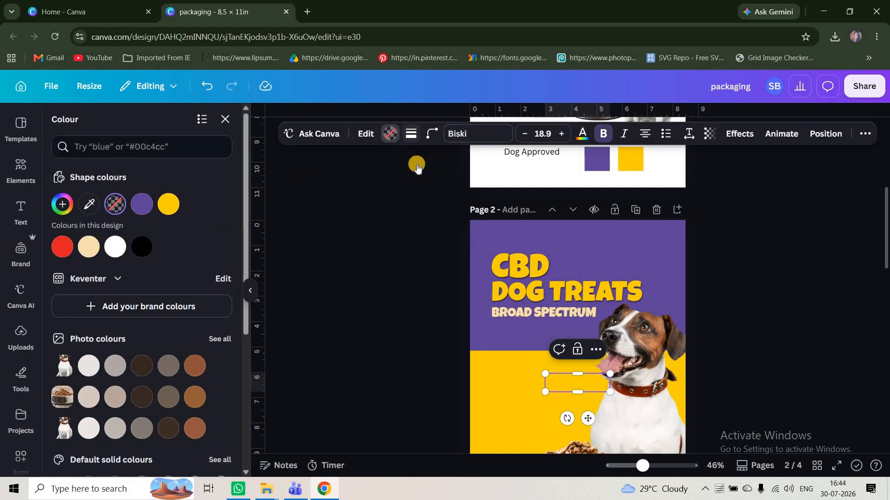
{"action": "left_click", "coordinate": [411, 133]}
{"action": "left_click_drag", "start_coordinate": [341, 220], "coordinate": [340, 221]}
{"action": "left_click", "coordinate": [418, 136]}
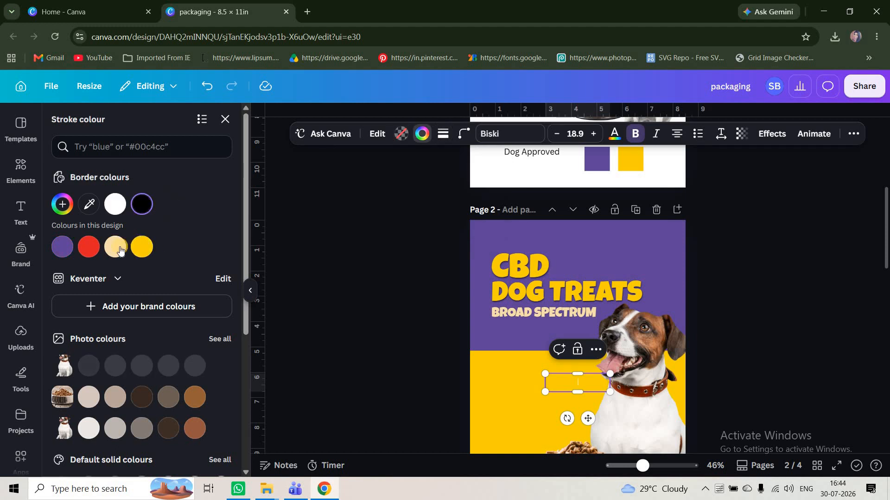
{"action": "left_click", "coordinate": [115, 205]}
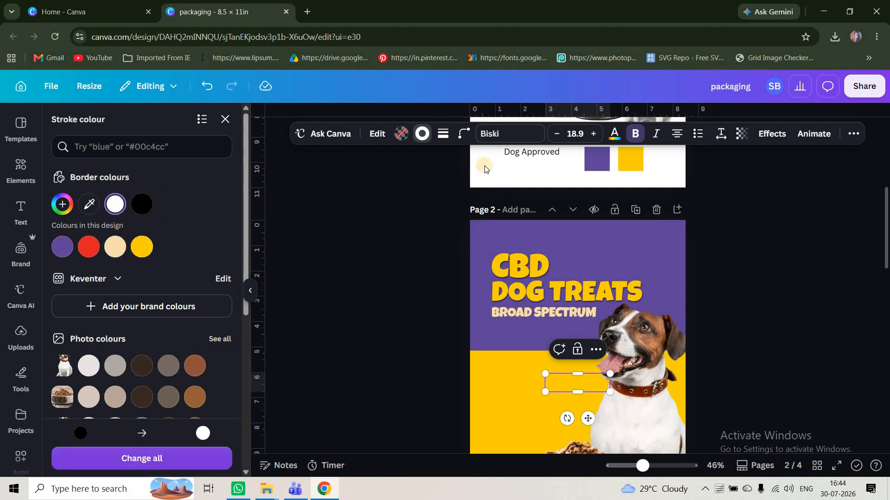
{"action": "left_click", "coordinate": [465, 134]}
{"action": "left_click_drag", "start_coordinate": [407, 181], "coordinate": [582, 350]}
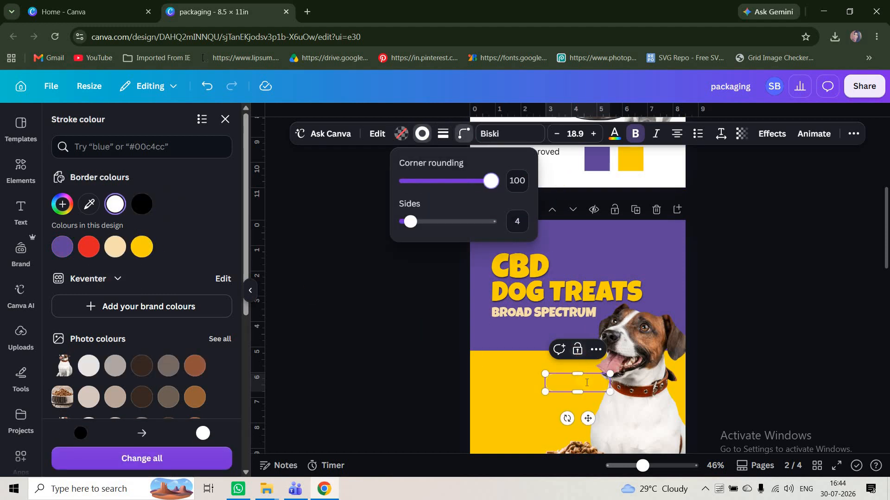
Place the white pill outline above "CBD", aligned with its left edge, and enlarge it to about 3 × 0.7 in.
{"action": "left_click_drag", "start_coordinate": [588, 418], "coordinate": [534, 277]}
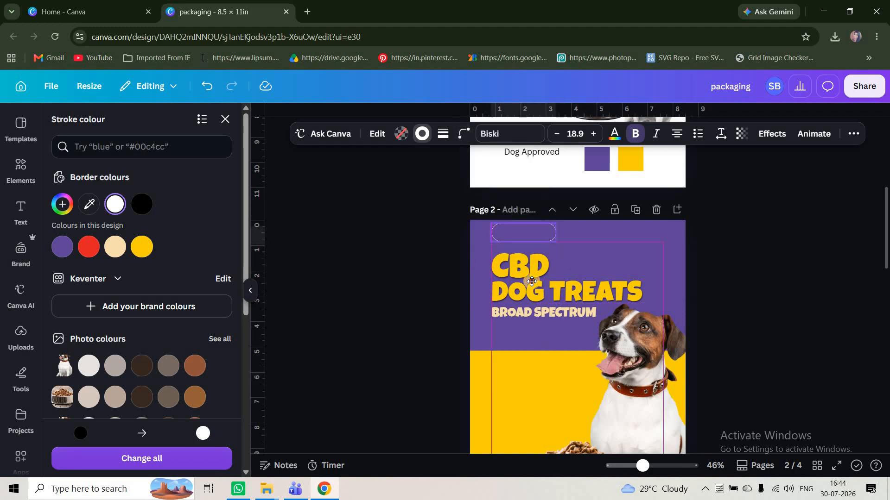
{"action": "left_click_drag", "start_coordinate": [584, 237], "coordinate": [570, 248]}
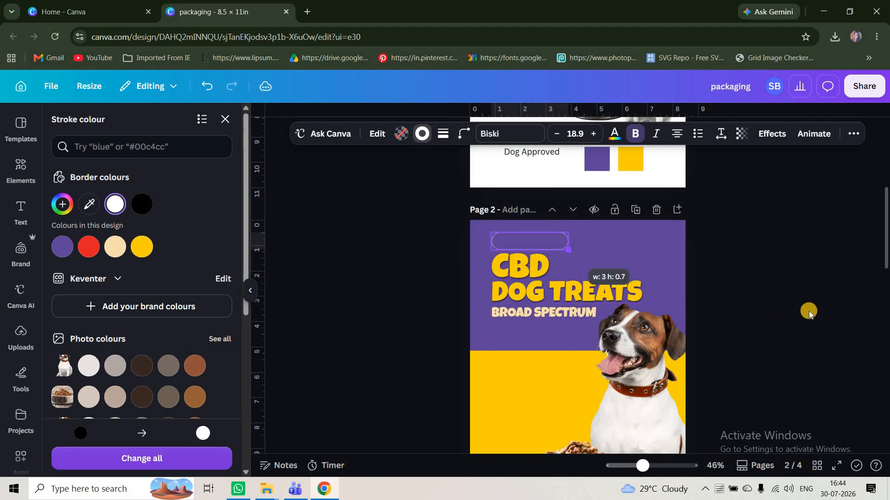
{"action": "left_click", "coordinate": [809, 312]}
Nudge the dog photo slightly lower on page 2.
{"action": "scroll", "coordinate": [732, 357], "scroll_direction": "down", "scroll_amount": 2}
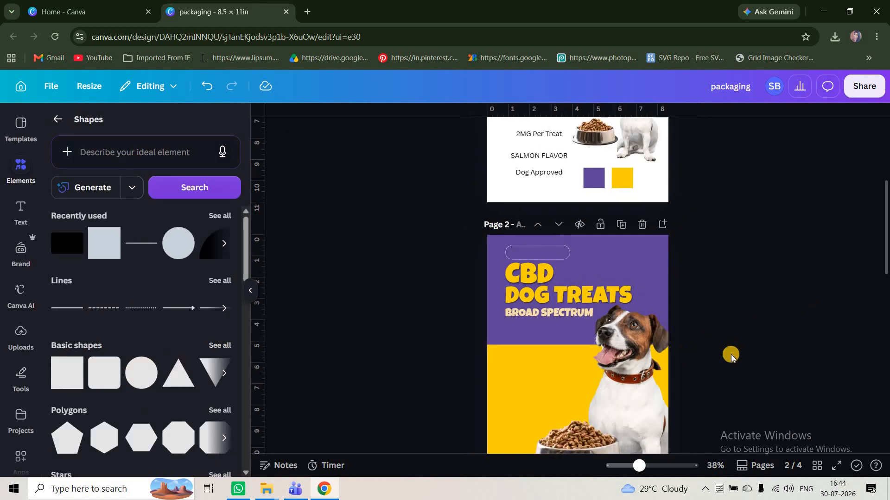
{"action": "scroll", "coordinate": [659, 335], "scroll_direction": "down", "scroll_amount": 1}
{"action": "left_click", "coordinate": [657, 337]}
{"action": "key", "text": "shift+Down"}
{"action": "key", "text": "shift+Down"}
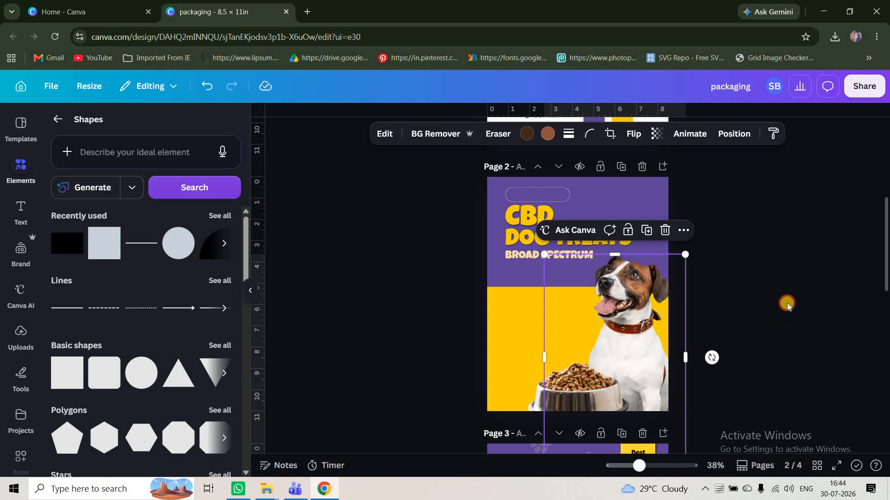
{"action": "left_click", "coordinate": [786, 302]}
Move the "CBD", "DOG TREATS" and "BROAD SPECTRUM" headings down together to leave more room below the pill outline.
{"action": "scroll", "coordinate": [574, 253], "scroll_direction": "up", "scroll_amount": 5}
{"action": "left_click", "coordinate": [506, 194]}
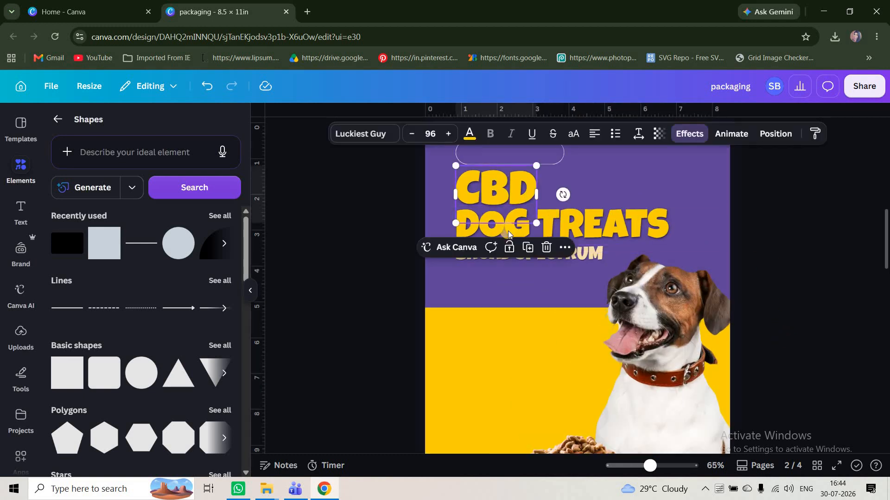
{"action": "left_click", "coordinate": [505, 253], "text": "shift"}
{"action": "left_click", "coordinate": [505, 253], "text": "shift"}
{"action": "key", "text": "shift+Down"}
{"action": "key", "text": "shift+Down"}
{"action": "key", "text": "shift+Down"}
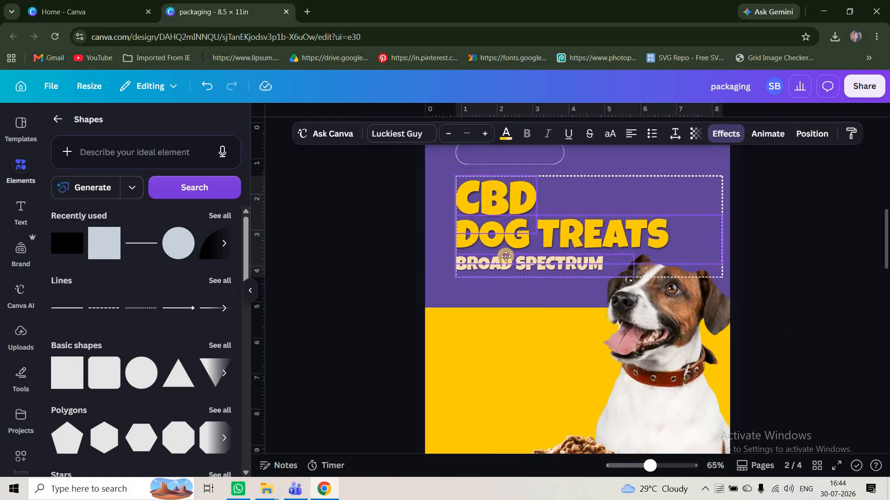
{"action": "key", "text": "shift+Down"}
{"action": "key", "text": "shift+Down"}
{"action": "key", "text": "shift+Down"}
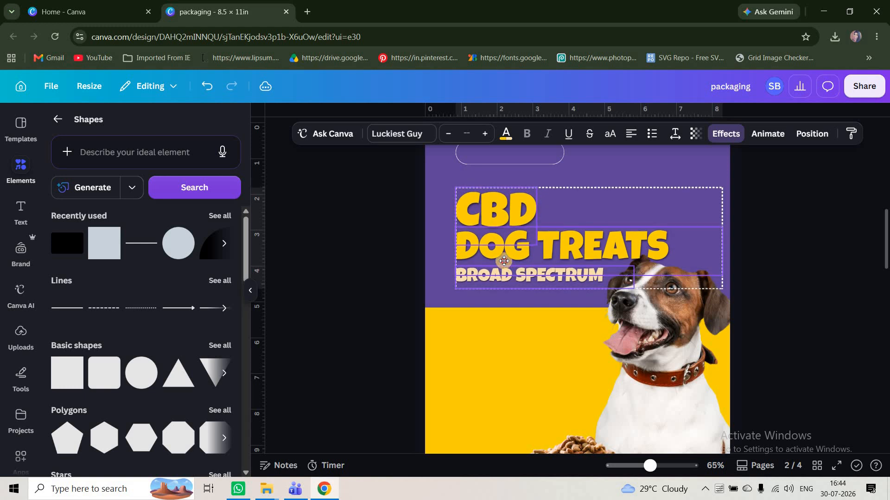
{"action": "key", "text": "shift+Up"}
Lower the dog photo a little further to clear the shifted headings.
{"action": "left_click", "coordinate": [676, 362]}
{"action": "key", "text": "shift+Down"}
{"action": "key", "text": "shift+Down"}
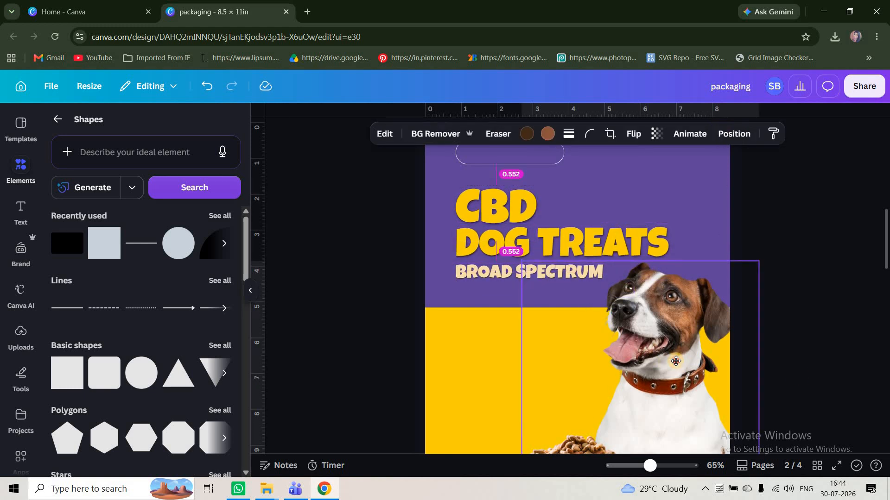
{"action": "left_click", "coordinate": [837, 372]}
{"action": "scroll", "coordinate": [832, 371], "scroll_direction": "down", "scroll_amount": 3}
{"action": "scroll", "coordinate": [833, 373], "scroll_direction": "down", "scroll_amount": 2}
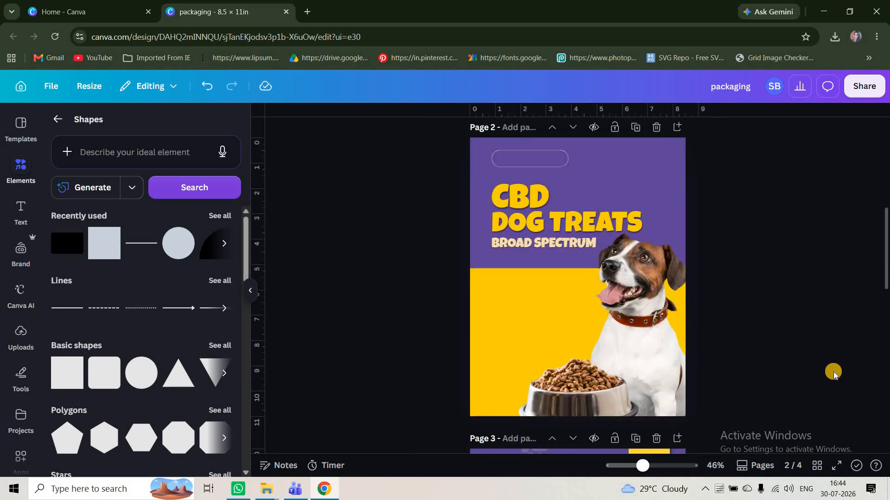
Move the pill outline down to the page margin, keeping it left-aligned with "CBD".
{"action": "scroll", "coordinate": [833, 373], "scroll_direction": "up", "scroll_amount": 3}
{"action": "left_click", "coordinate": [528, 293]}
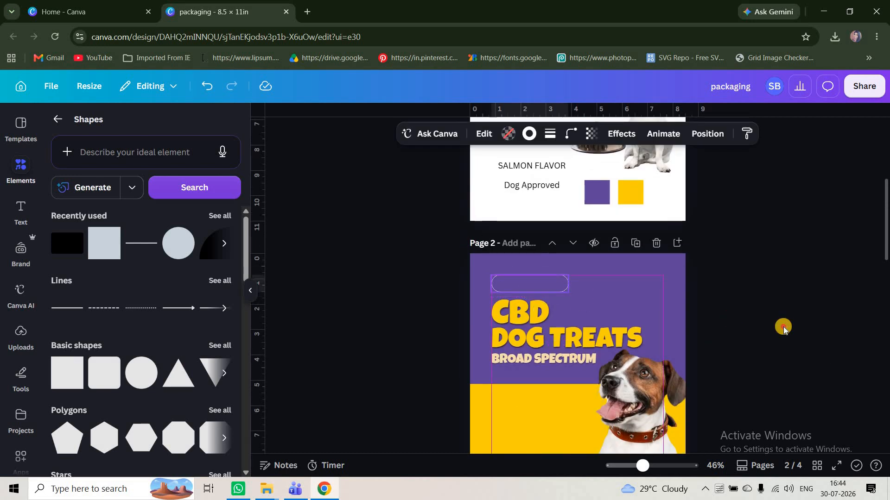
{"action": "left_click", "coordinate": [781, 325]}
Copy "2MG Per Treat" from page 1 into the pill outline on page 2, in white at size 27.6.
{"action": "scroll", "coordinate": [779, 320], "scroll_direction": "up", "scroll_amount": 5}
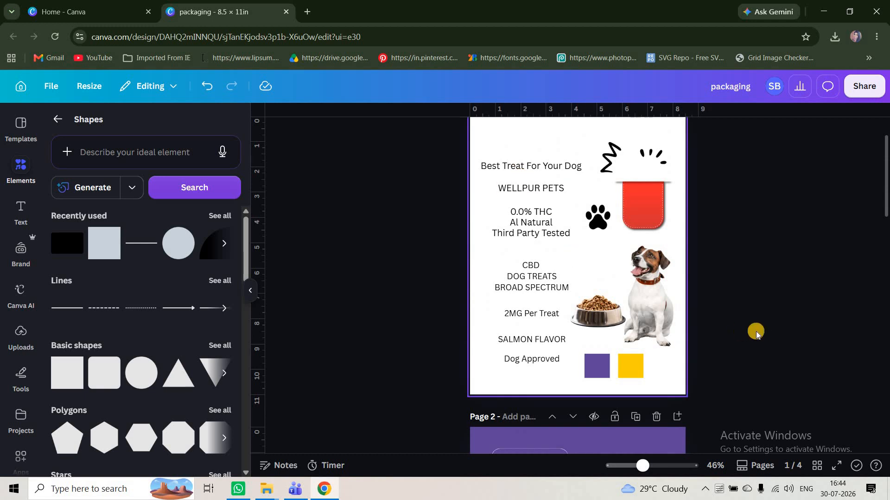
{"action": "scroll", "coordinate": [476, 290], "scroll_direction": "down", "scroll_amount": 2}
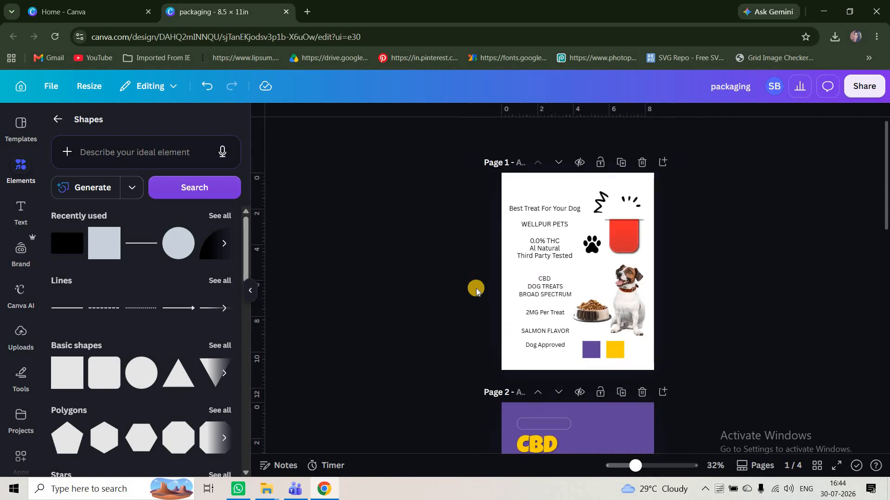
{"action": "double_click", "coordinate": [545, 314]}
{"action": "key", "text": "ctrl+c"}
{"action": "left_click", "coordinate": [723, 323]}
{"action": "scroll", "coordinate": [591, 289], "scroll_direction": "down", "scroll_amount": 3}
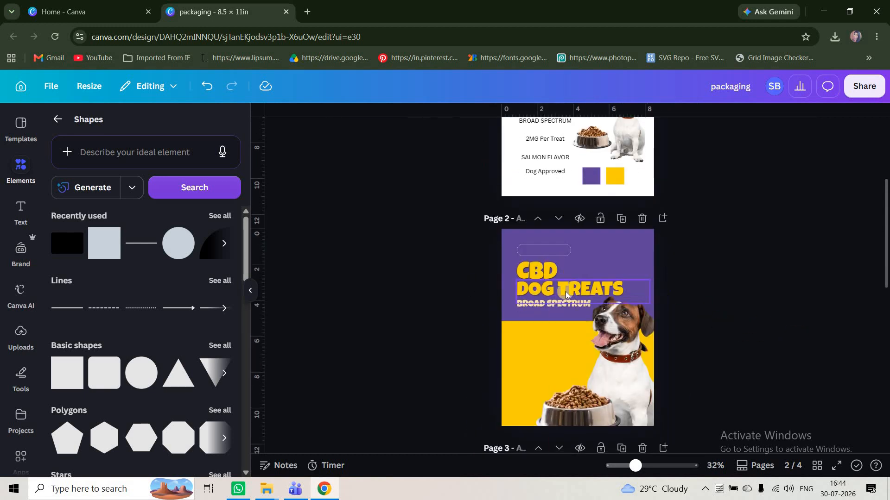
{"action": "scroll", "coordinate": [567, 292], "scroll_direction": "up", "scroll_amount": 4}
{"action": "key", "text": "ctrl+v"}
{"action": "left_click_drag", "start_coordinate": [596, 331], "coordinate": [558, 257]}
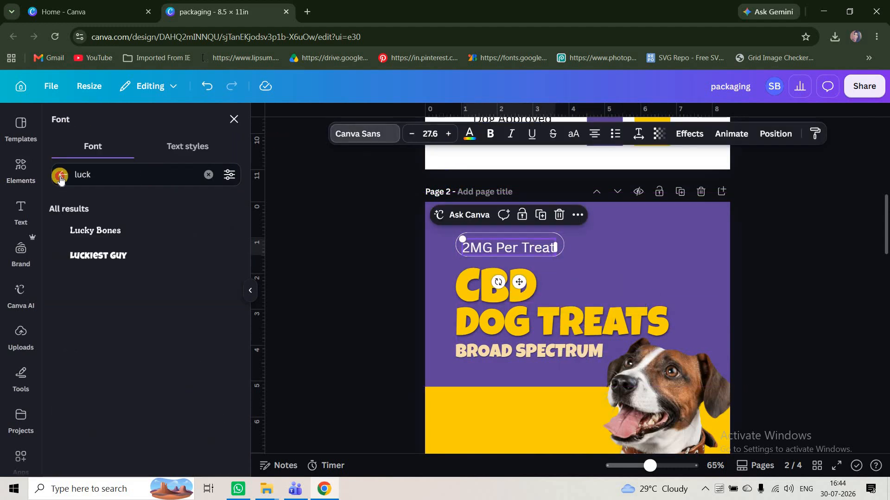
Set the "2MG Per Treat" text in Bebas Neue with letter spacing of 178.
{"action": "type", "text": "bebas"}
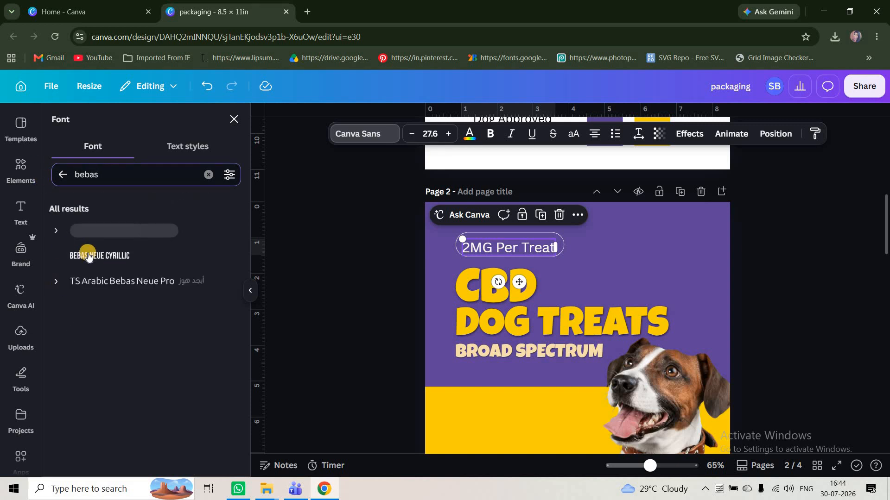
{"action": "left_click", "coordinate": [90, 230]}
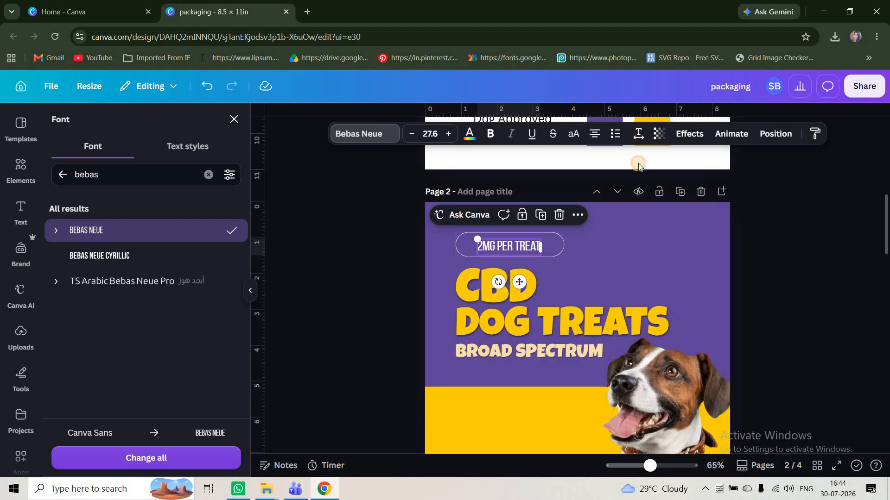
{"action": "left_click", "coordinate": [638, 134]}
{"action": "left_click_drag", "start_coordinate": [601, 181], "coordinate": [611, 181]}
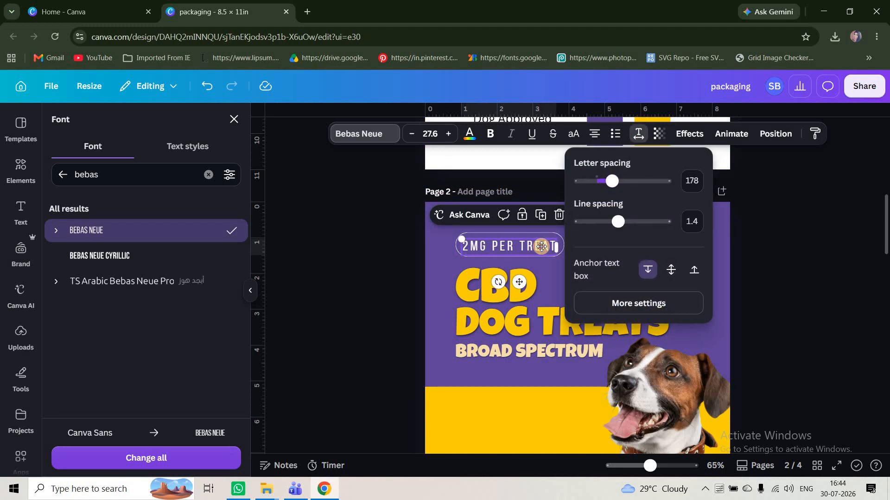
Fine-tune the position of the "2MG Per Treat" text so it sits centred inside the pill outline.
{"action": "left_click", "coordinate": [541, 246]}
{"action": "key", "text": "shift+Up"}
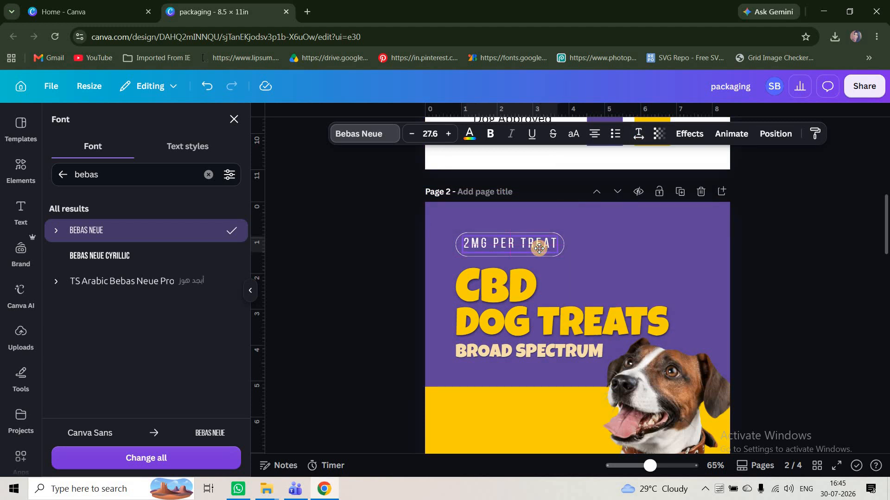
{"action": "scroll", "coordinate": [504, 249], "scroll_direction": "up", "scroll_amount": 5}
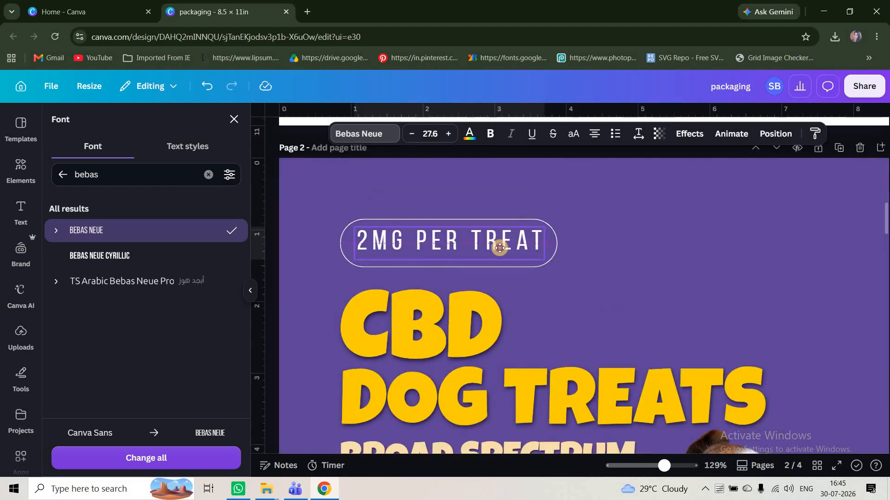
{"action": "mouse_move", "coordinate": [500, 247]}
{"action": "left_mouse_down"}
{"action": "mouse_move", "coordinate": [510, 253]}
{"action": "mouse_move", "coordinate": [503, 247]}
{"action": "left_mouse_up"}
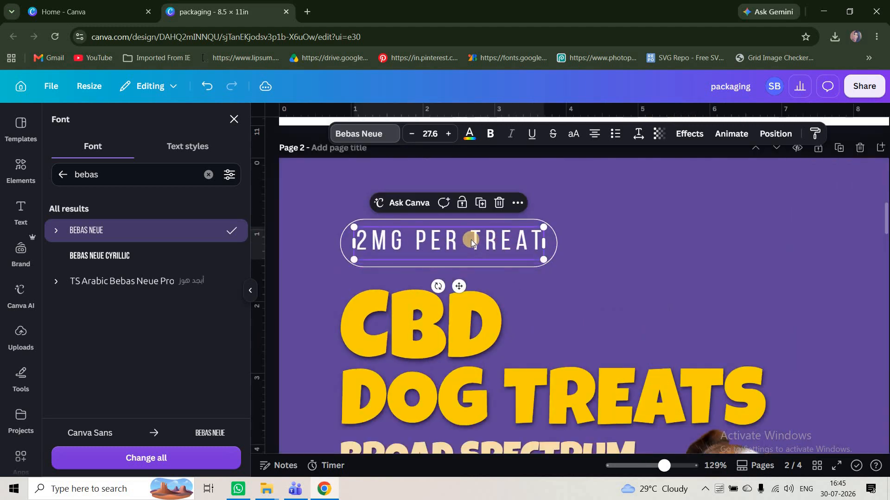
{"action": "key", "text": "Down"}
{"action": "key", "text": "Down"}
{"action": "key", "text": "Down"}
{"action": "key", "text": "Down"}
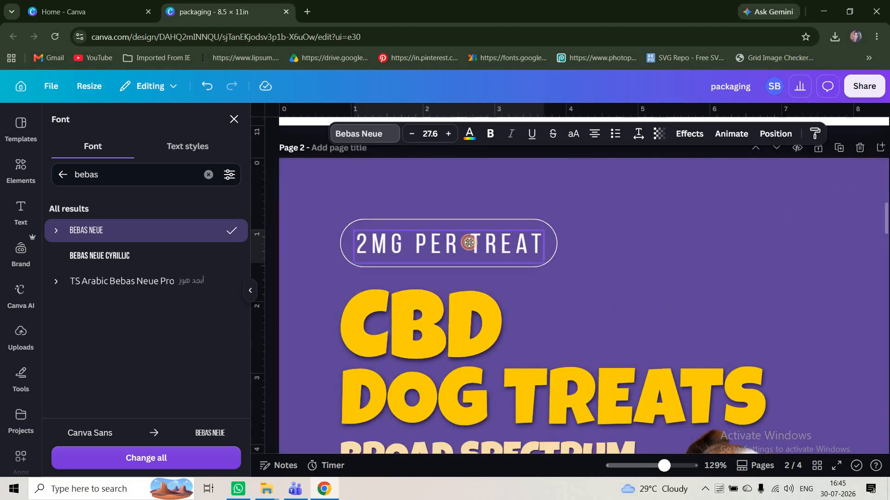
{"action": "scroll", "coordinate": [717, 288], "scroll_direction": "down", "scroll_amount": 6}
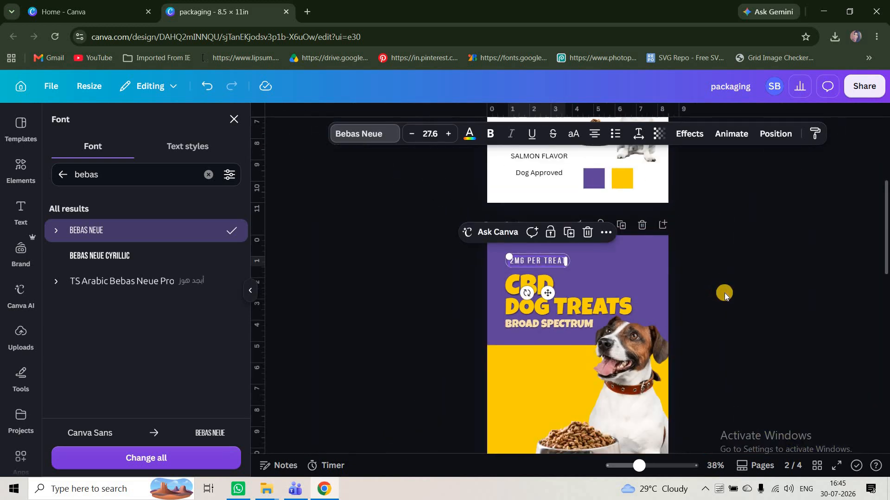
{"action": "left_click", "coordinate": [725, 295]}
{"action": "scroll", "coordinate": [725, 295], "scroll_direction": "down", "scroll_amount": 3}
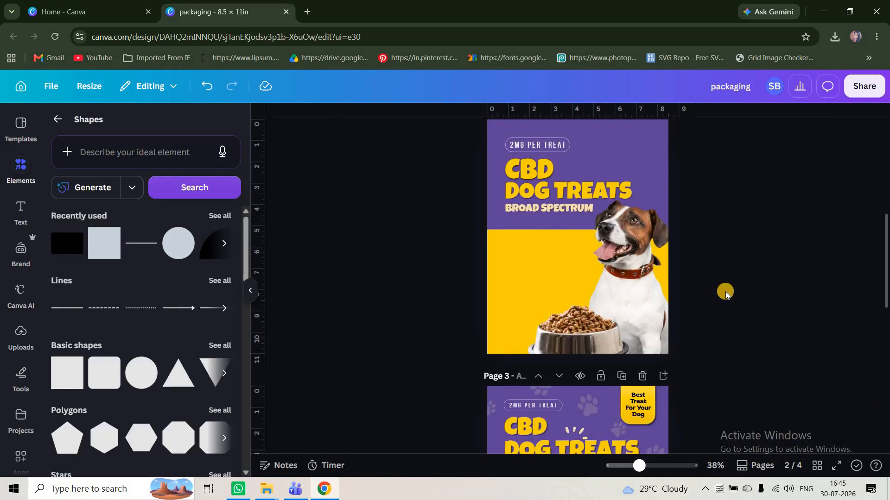
{"action": "scroll", "coordinate": [725, 295], "scroll_direction": "up", "scroll_amount": 7}
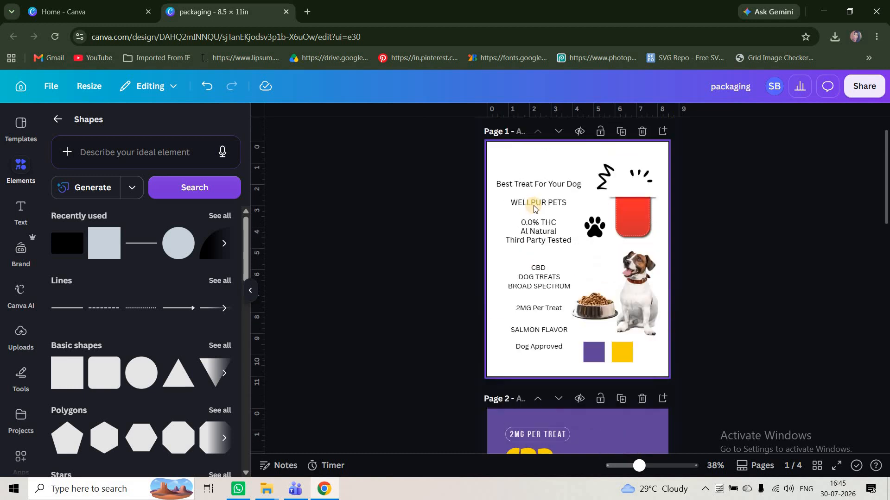
Copy "WELLPUR PETS" from page 1 onto page 2's yellow area and give it the same text style as "DOG TREATS".
{"action": "left_click", "coordinate": [533, 208]}
{"action": "scroll", "coordinate": [733, 319], "scroll_direction": "down", "scroll_amount": 3}
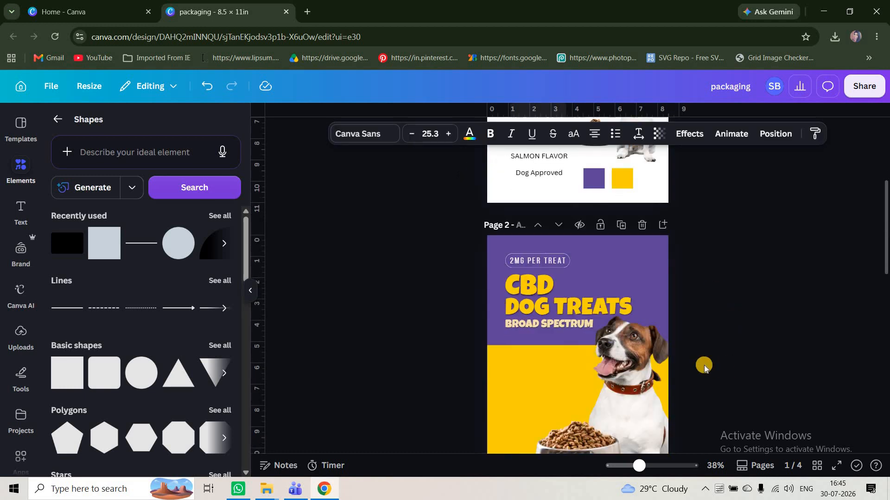
{"action": "key", "text": "ctrl+v"}
{"action": "left_click_drag", "start_coordinate": [544, 351], "coordinate": [544, 353]}
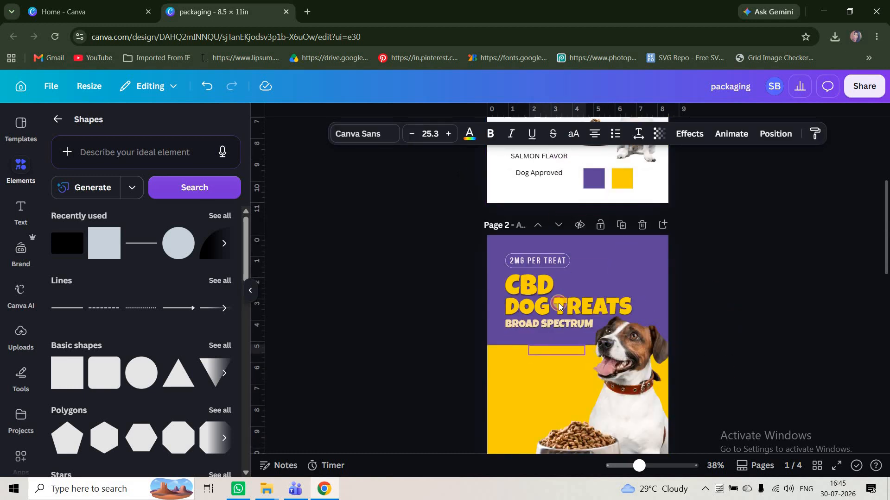
{"action": "left_click", "coordinate": [555, 299]}
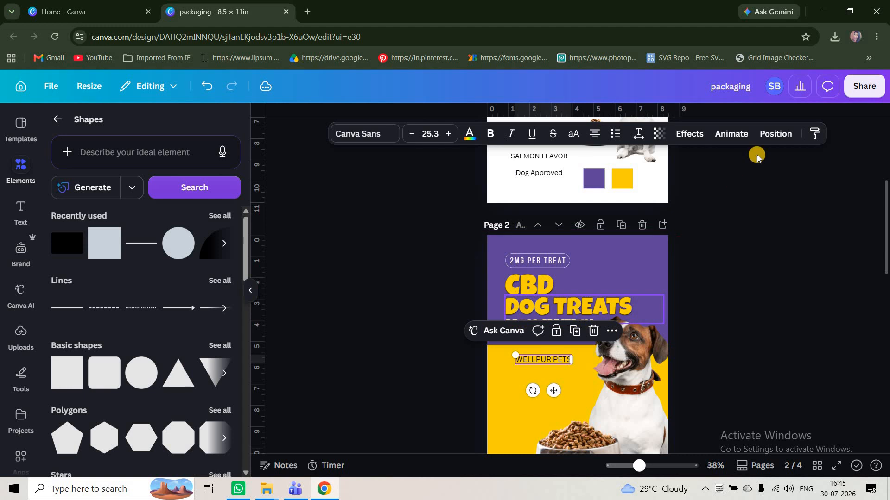
{"action": "left_click", "coordinate": [561, 361]}
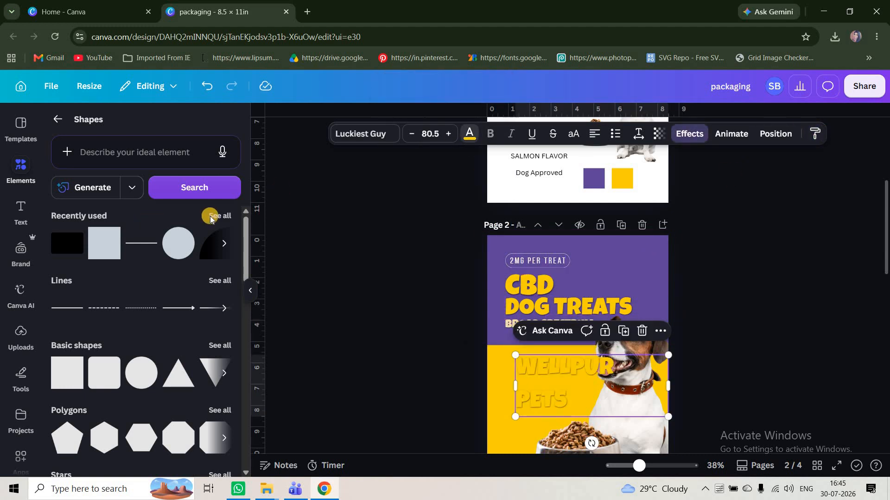
Recolour the "WELLPUR PETS" text black and remove its shadow effect.
{"action": "left_click", "coordinate": [195, 204]}
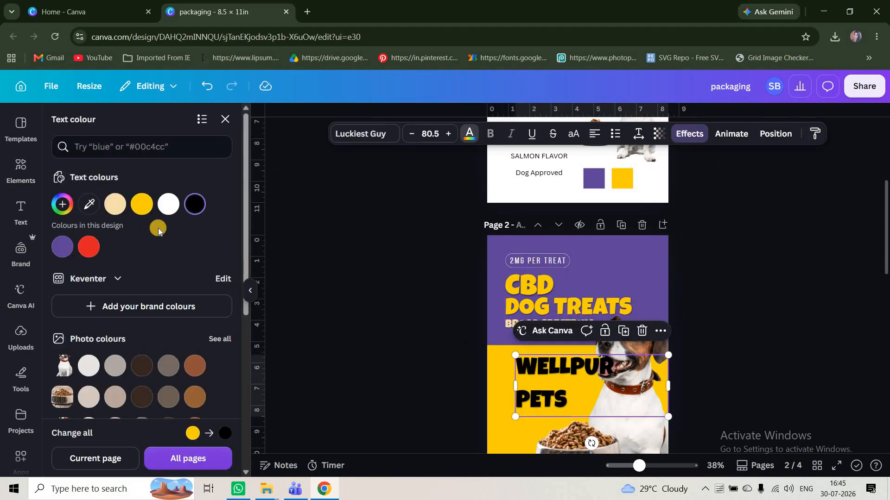
{"action": "left_click", "coordinate": [125, 455]}
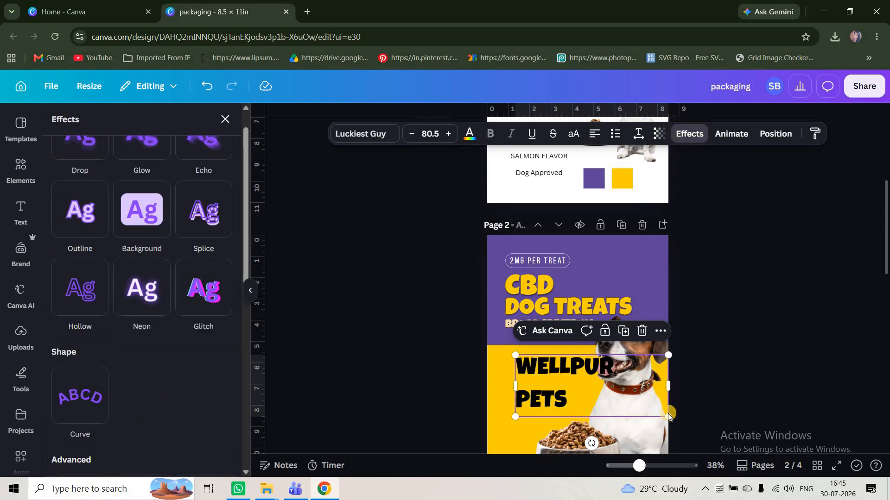
Scale "WELLPUR PETS" down to size 44.7 and place it near the top of the yellow area, left-aligned with the headings.
{"action": "left_click_drag", "start_coordinate": [668, 417], "coordinate": [622, 376]}
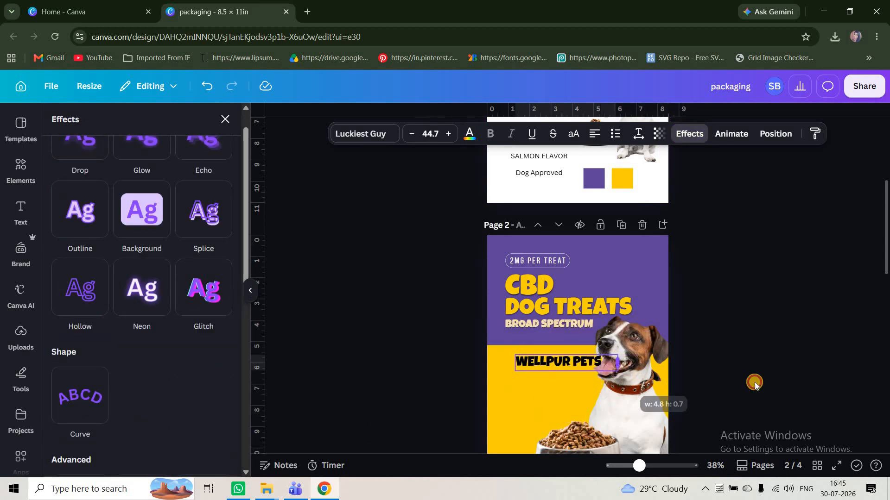
{"action": "left_click", "coordinate": [722, 390]}
{"action": "scroll", "coordinate": [557, 368], "scroll_direction": "up", "scroll_amount": 3}
{"action": "left_click", "coordinate": [491, 340]}
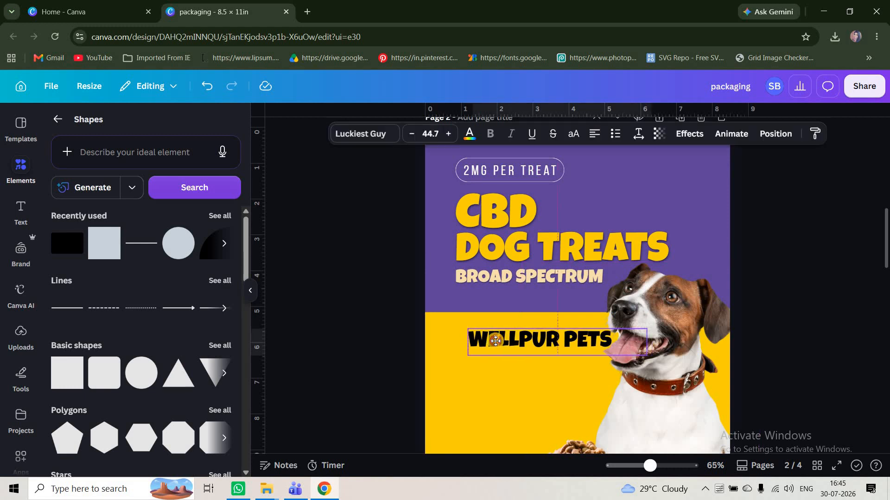
{"action": "left_click_drag", "start_coordinate": [491, 341], "coordinate": [491, 340]}
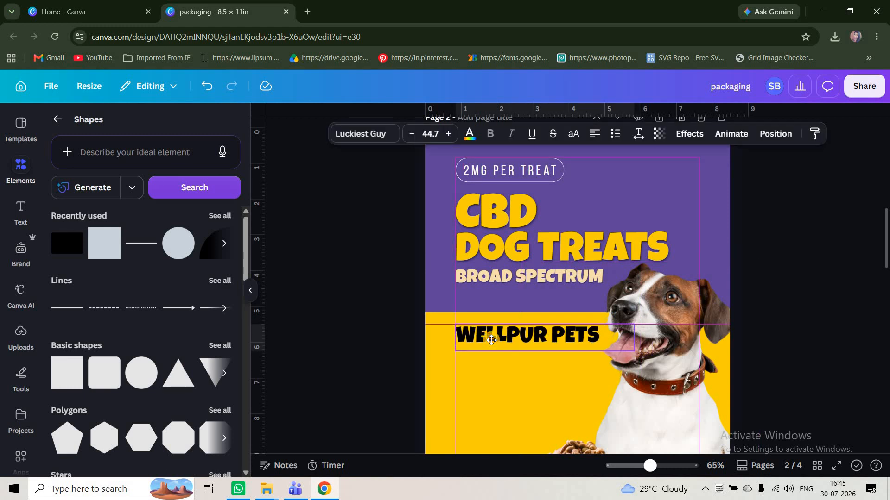
{"action": "left_click", "coordinate": [815, 380]}
Copy the words "SALMON FLAVOR" from page 1 onto page 2 and place them just above the food bowl's left side.
{"action": "scroll", "coordinate": [799, 326], "scroll_direction": "down", "scroll_amount": 2}
{"action": "scroll", "coordinate": [809, 327], "scroll_direction": "up", "scroll_amount": 4}
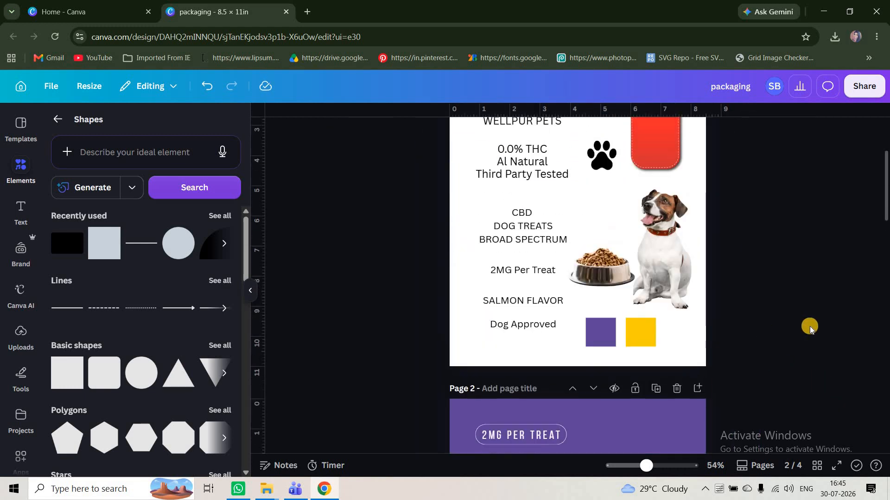
{"action": "double_click", "coordinate": [524, 301]}
{"action": "key", "text": "ctrl+c"}
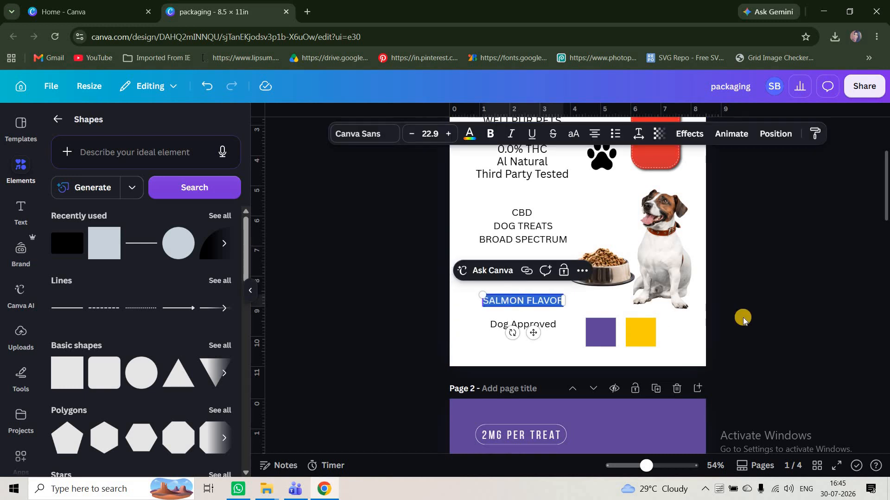
{"action": "left_click", "coordinate": [814, 315]}
{"action": "scroll", "coordinate": [785, 322], "scroll_direction": "down", "scroll_amount": 7}
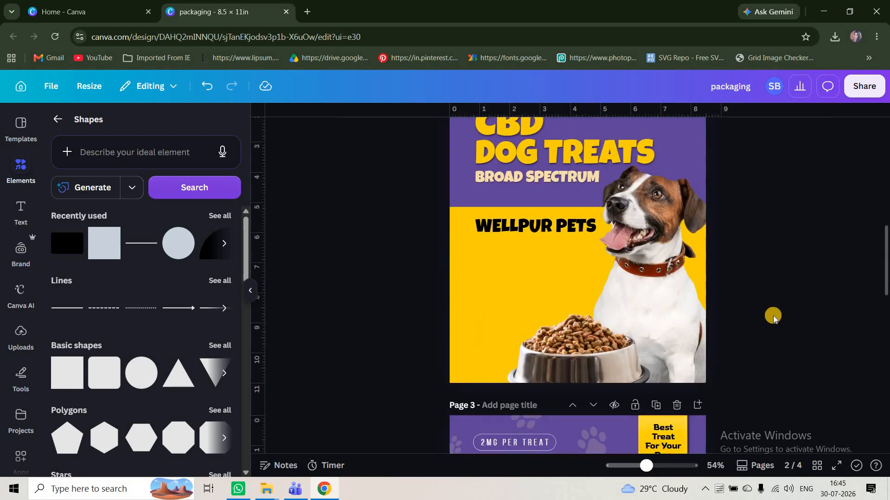
{"action": "left_click", "coordinate": [602, 262]}
{"action": "key", "text": "ctrl+v"}
{"action": "left_click_drag", "start_coordinate": [577, 243], "coordinate": [511, 316]}
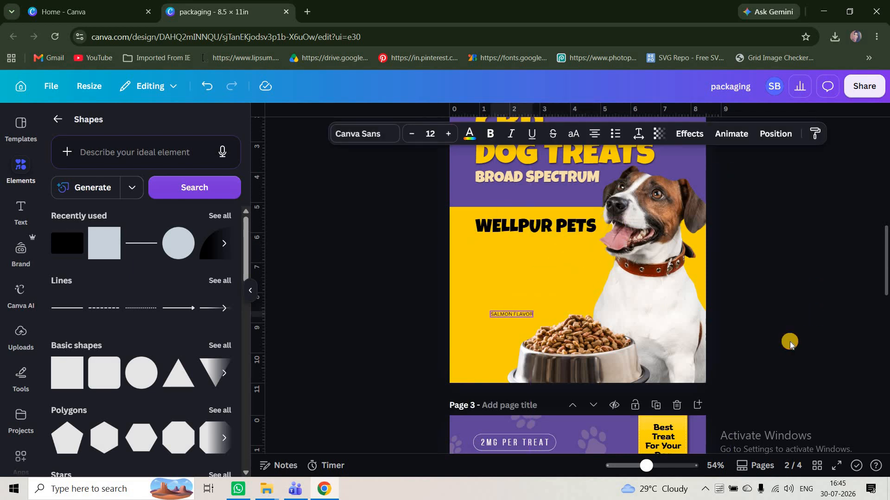
Apply the "2MG PER TREAT" text style to "SALMON FLAVOR" and recolour it black.
{"action": "scroll", "coordinate": [484, 191], "scroll_direction": "up", "scroll_amount": 3}
{"action": "left_click", "coordinate": [493, 201]}
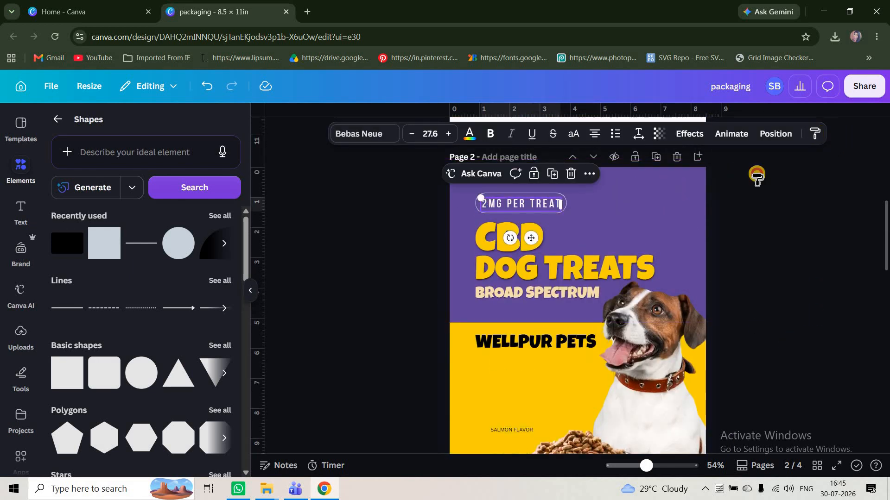
{"action": "left_click", "coordinate": [815, 134]}
{"action": "scroll", "coordinate": [567, 339], "scroll_direction": "down", "scroll_amount": 3}
{"action": "left_click", "coordinate": [511, 258]}
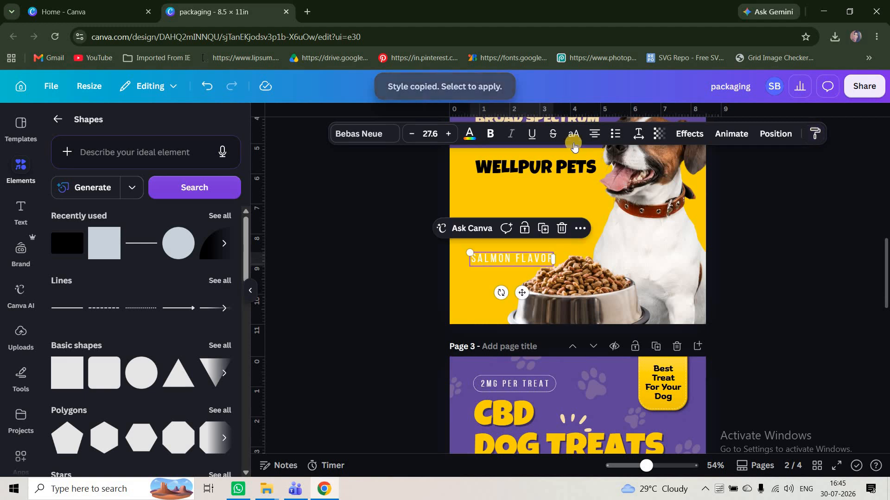
{"action": "left_click", "coordinate": [470, 135]}
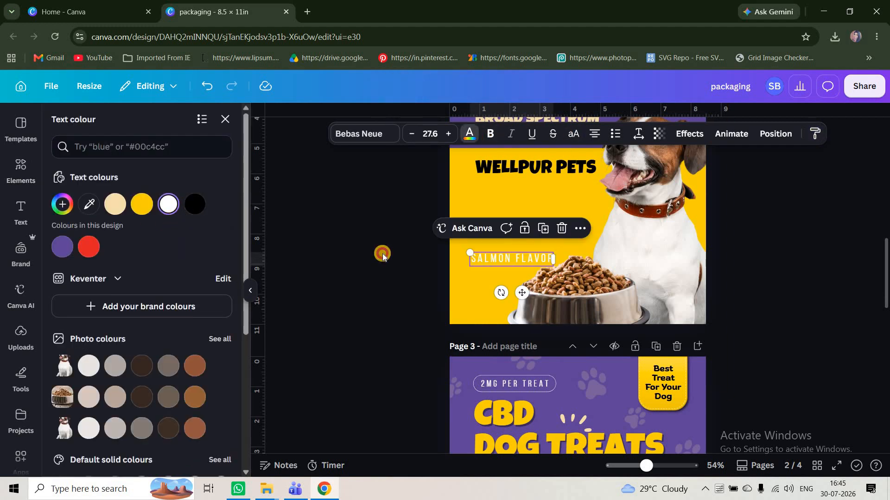
{"action": "left_click", "coordinate": [194, 204]}
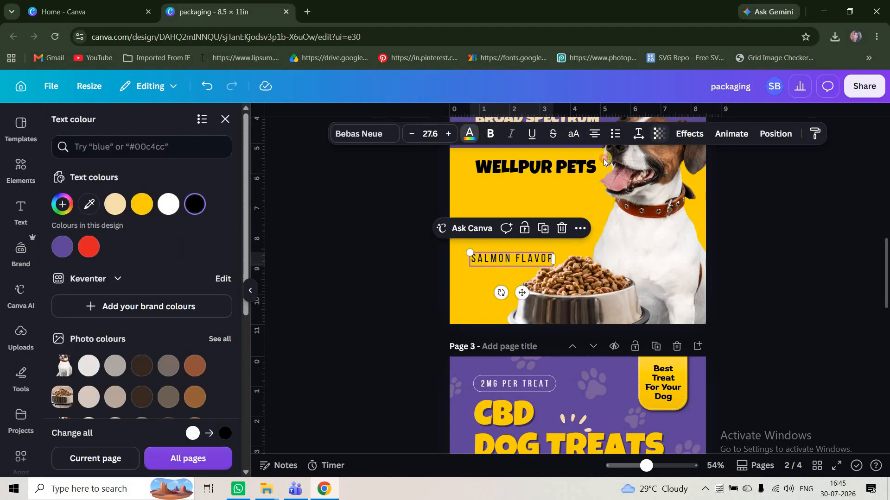
Curve "SALMON FLAVOR" with a value of 41 and tilt it to follow the upper-left edge of the kibble.
{"action": "left_click", "coordinate": [690, 133]}
{"action": "left_click", "coordinate": [88, 417]}
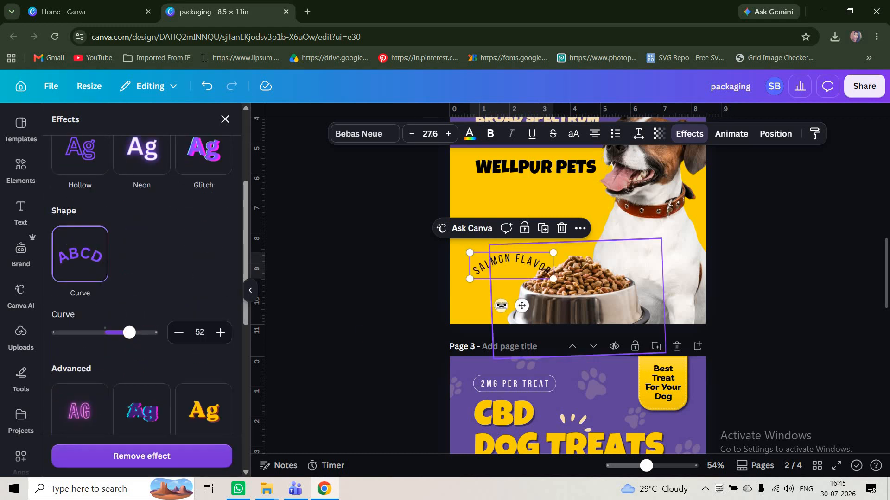
{"action": "mouse_move", "coordinate": [501, 306]}
{"action": "left_mouse_down"}
{"action": "mouse_move", "coordinate": [518, 293]}
{"action": "mouse_move", "coordinate": [516, 307]}
{"action": "left_mouse_up"}
{"action": "left_click_drag", "start_coordinate": [546, 263], "coordinate": [535, 262]}
{"action": "mouse_move", "coordinate": [134, 335]}
{"action": "left_mouse_down"}
{"action": "mouse_move", "coordinate": [115, 344]}
{"action": "mouse_move", "coordinate": [129, 348]}
{"action": "left_mouse_up"}
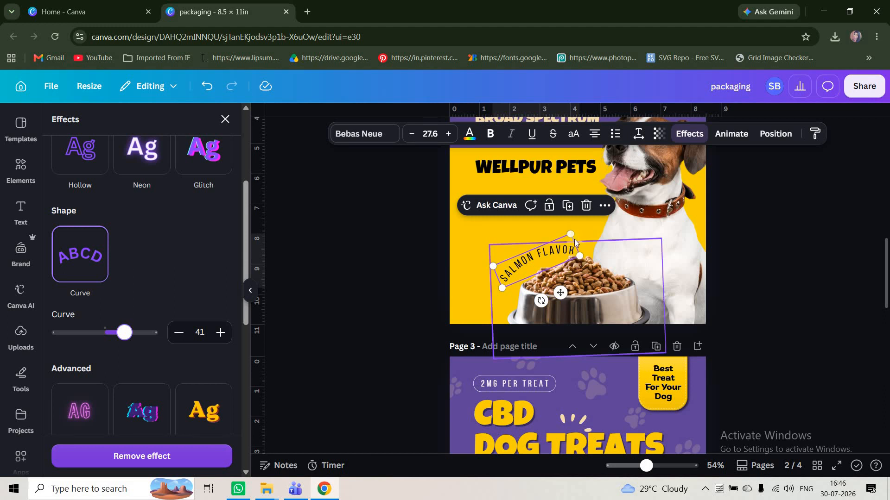
Enlarge the curved "SALMON FLAVOR" text to size 33.2 and adjust its position over the kibble.
{"action": "left_click_drag", "start_coordinate": [571, 234], "coordinate": [591, 228]}
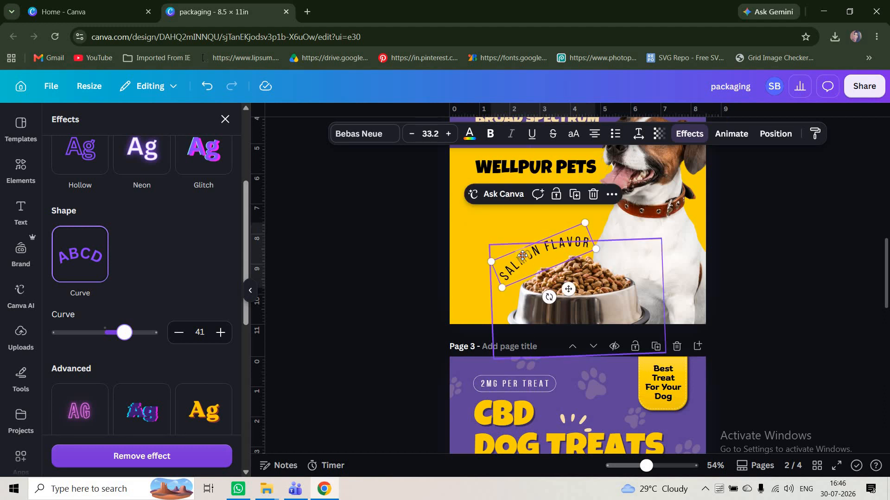
{"action": "left_click_drag", "start_coordinate": [522, 250], "coordinate": [557, 242]}
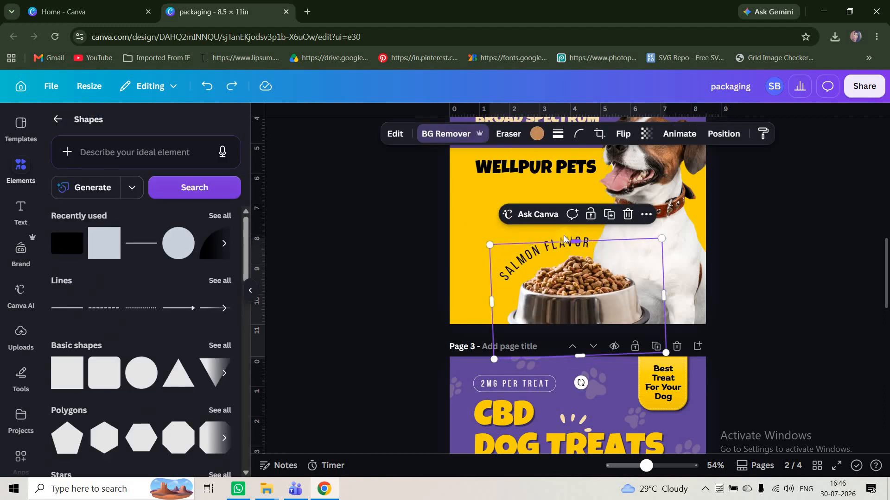
{"action": "left_click", "coordinate": [565, 241]}
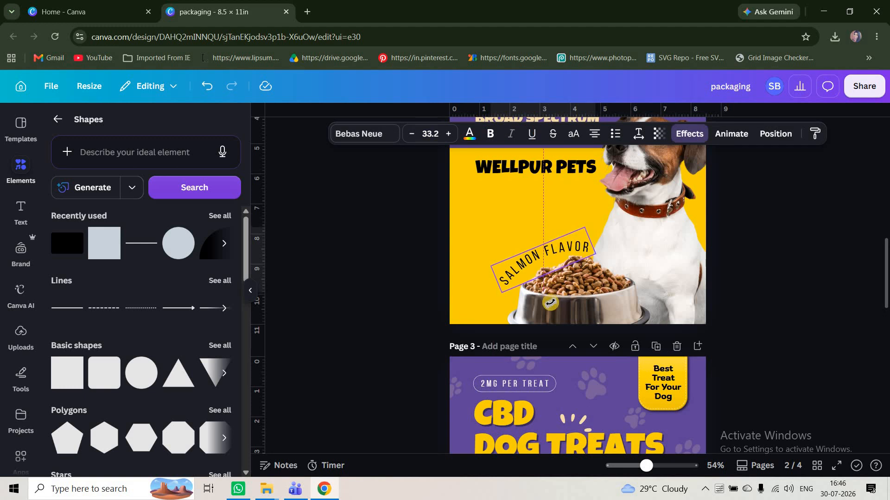
{"action": "left_click_drag", "start_coordinate": [556, 304], "coordinate": [556, 304]}
{"action": "left_click", "coordinate": [744, 292]}
Copy the black zigzag doodle from page 1 to page 2 and place it beside the start of "SALMON FLAVOR".
{"action": "scroll", "coordinate": [751, 302], "scroll_direction": "down", "scroll_amount": 2}
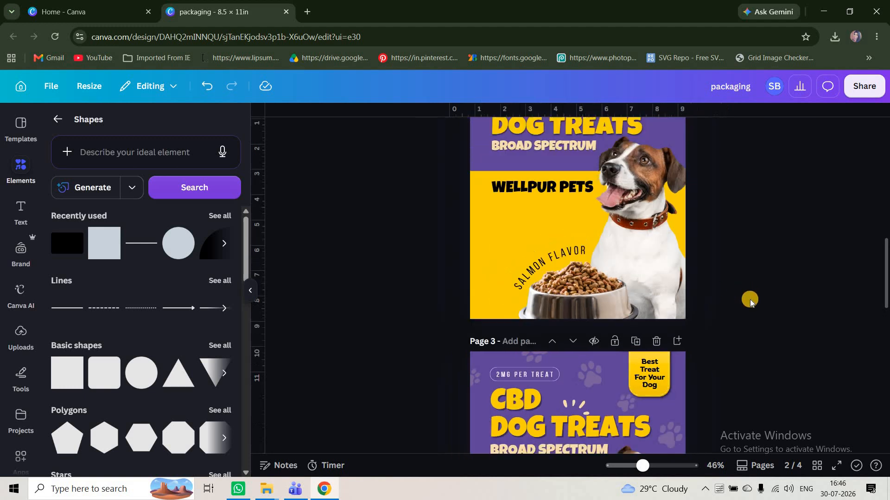
{"action": "scroll", "coordinate": [751, 302], "scroll_direction": "down", "scroll_amount": 2}
{"action": "scroll", "coordinate": [749, 300], "scroll_direction": "up", "scroll_amount": 5}
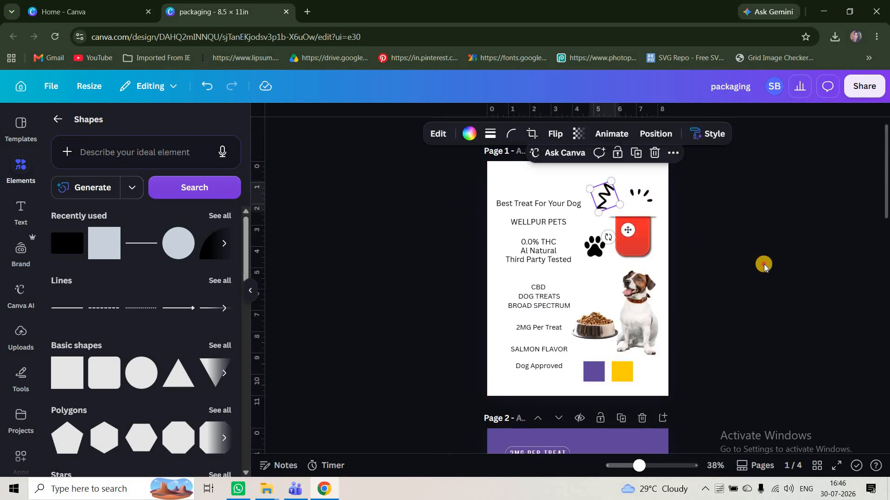
{"action": "scroll", "coordinate": [723, 325], "scroll_direction": "down", "scroll_amount": 5}
{"action": "scroll", "coordinate": [520, 272], "scroll_direction": "up", "scroll_amount": 4}
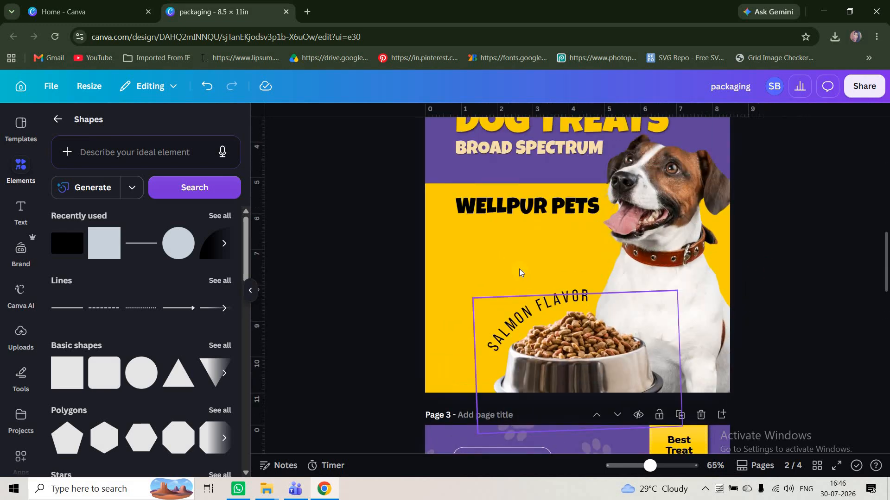
{"action": "left_click_drag", "start_coordinate": [549, 278], "coordinate": [452, 364]}
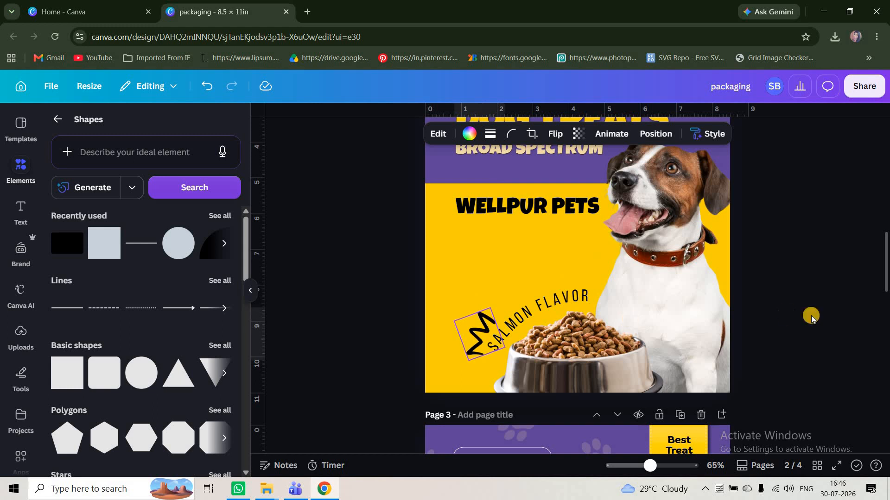
Search the elements library for "abstract element" and browse the graphics for hand-drawn strokes.
{"action": "left_click", "coordinate": [57, 119]}
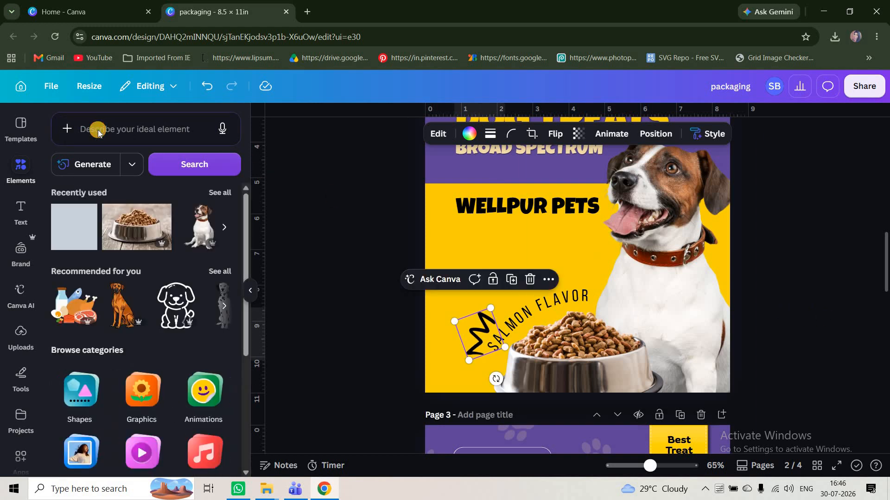
{"action": "left_click", "coordinate": [98, 129]}
{"action": "type", "text": "abstrac"}
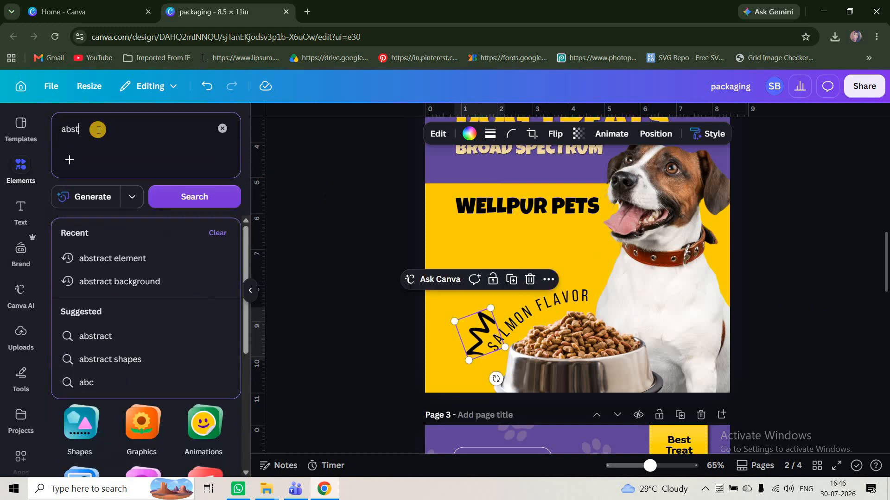
{"action": "left_click", "coordinate": [181, 260]}
{"action": "left_click", "coordinate": [216, 254]}
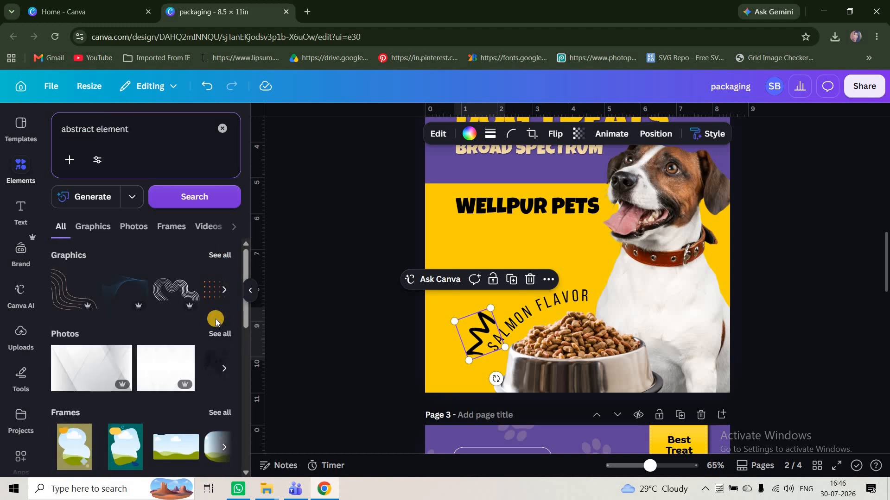
{"action": "scroll", "coordinate": [215, 382], "scroll_direction": "down", "scroll_amount": 1}
{"action": "scroll", "coordinate": [215, 382], "scroll_direction": "down", "scroll_amount": 5}
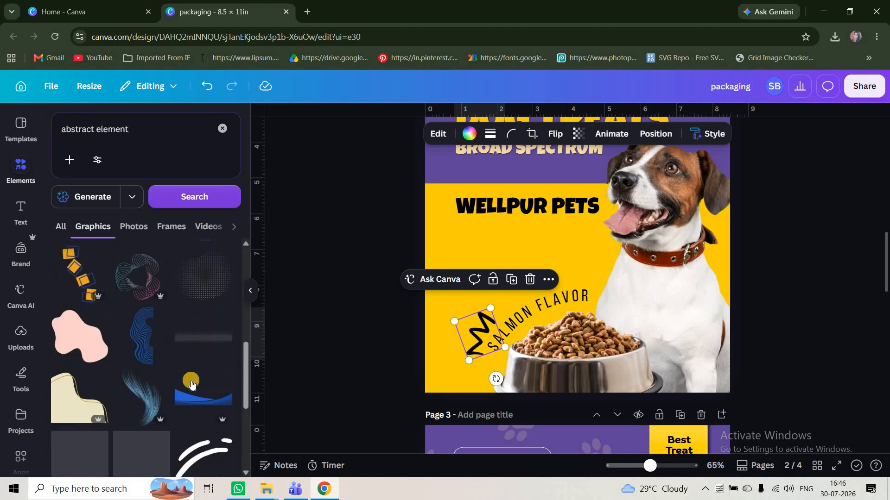
{"action": "scroll", "coordinate": [217, 333], "scroll_direction": "down", "scroll_amount": 1}
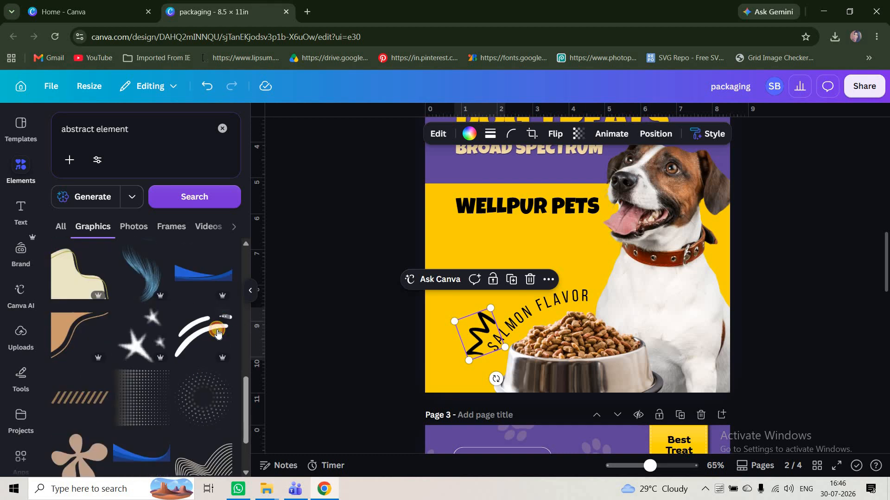
Try the curved brush-stroke graphic on page 2, look through its related recommendations, and delete the graphic.
{"action": "left_click", "coordinate": [221, 326]}
{"action": "scroll", "coordinate": [232, 363], "scroll_direction": "down", "scroll_amount": 1}
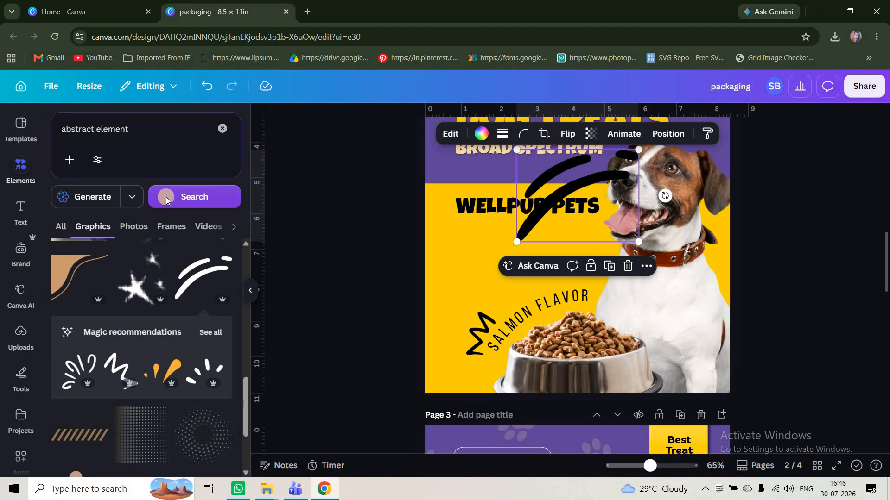
{"action": "left_click", "coordinate": [210, 332]}
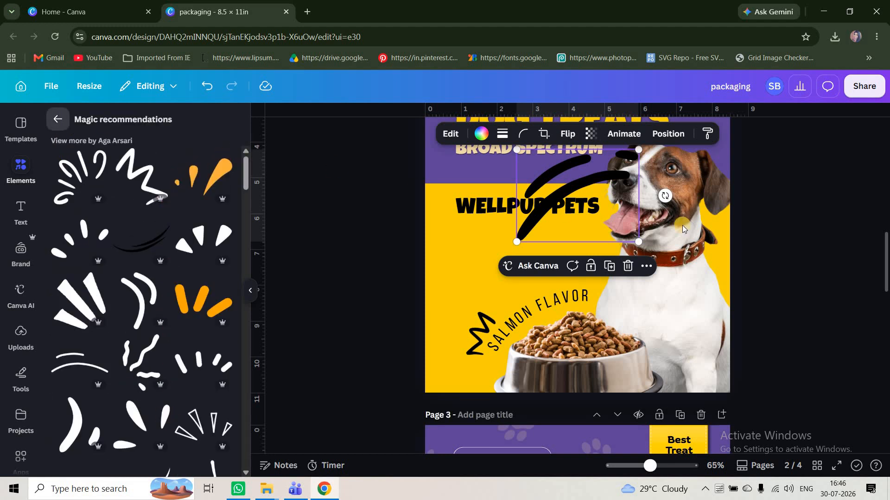
{"action": "left_click", "coordinate": [751, 236]}
{"action": "left_click", "coordinate": [570, 184]}
{"action": "key", "text": "Delete"}
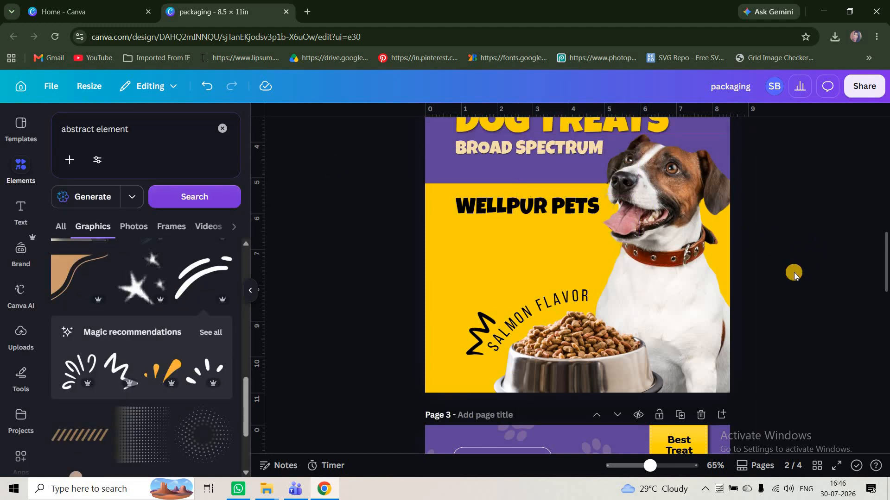
Copy the black burst-lines doodle from page 1 to page 2, place it just after "CBD", and recolour it cream.
{"action": "scroll", "coordinate": [769, 282], "scroll_direction": "down", "scroll_amount": 3}
{"action": "scroll", "coordinate": [767, 282], "scroll_direction": "up", "scroll_amount": 10}
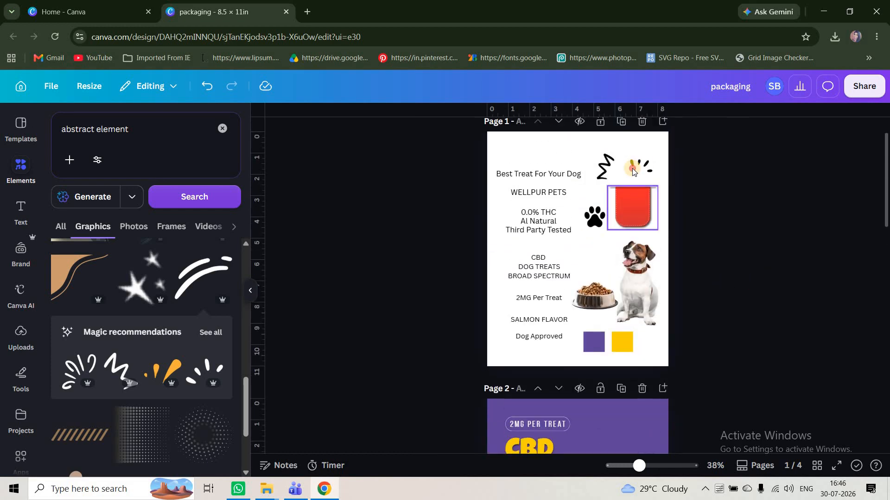
{"action": "left_click", "coordinate": [636, 168]}
{"action": "scroll", "coordinate": [653, 223], "scroll_direction": "down", "scroll_amount": 5}
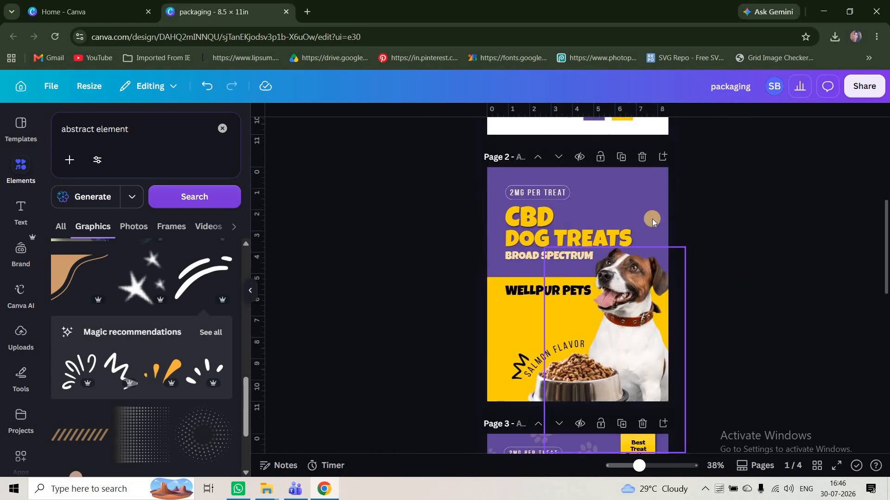
{"action": "scroll", "coordinate": [652, 220], "scroll_direction": "up", "scroll_amount": 5}
{"action": "key", "text": "ctrl+v"}
{"action": "left_click_drag", "start_coordinate": [619, 200], "coordinate": [567, 226]}
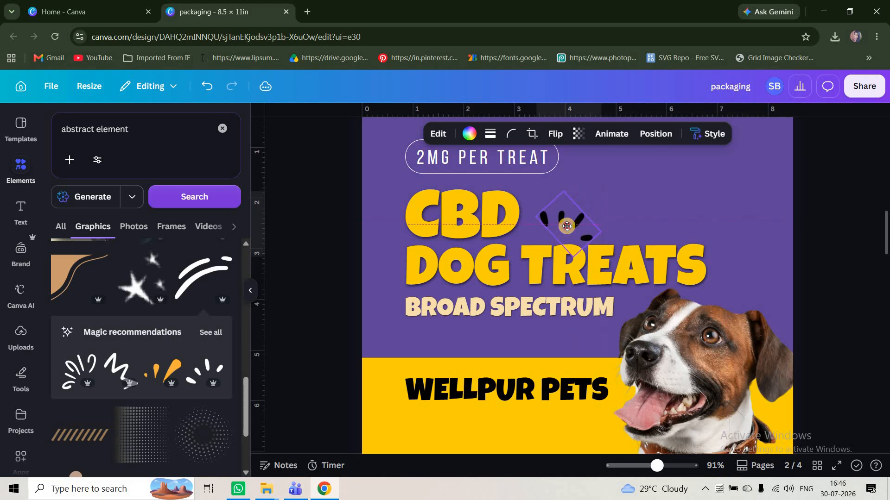
{"action": "left_click", "coordinate": [469, 134]}
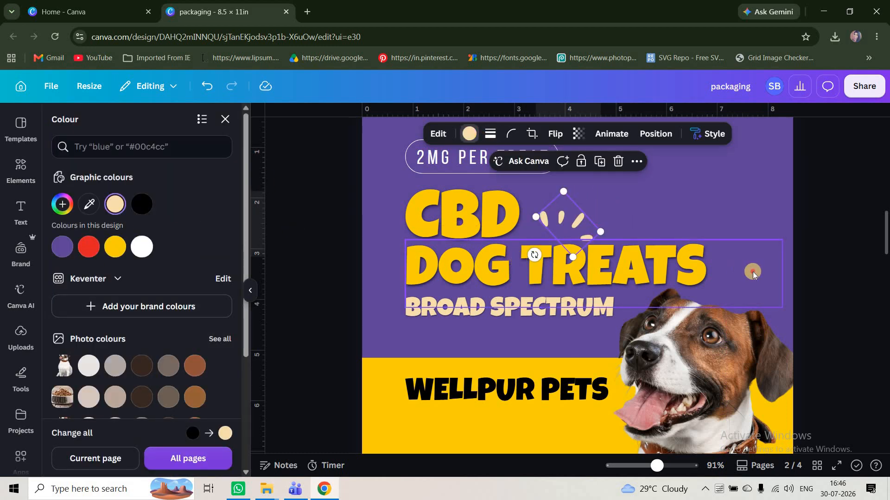
{"action": "scroll", "coordinate": [753, 272], "scroll_direction": "down", "scroll_amount": 3, "text": "ctrl"}
{"action": "left_click", "coordinate": [737, 274]}
Search the elements library for "tag" and add the red stitched tag graphic with rounded lower corners to page 1.
{"action": "scroll", "coordinate": [637, 200], "scroll_direction": "up", "scroll_amount": 5}
{"action": "scroll", "coordinate": [637, 201], "scroll_direction": "up", "scroll_amount": 2}
{"action": "left_click", "coordinate": [637, 200]}
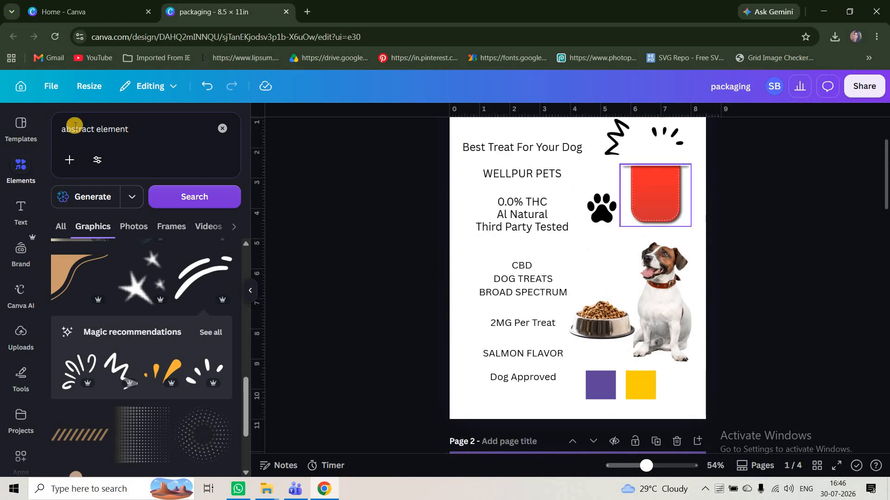
{"action": "left_click", "coordinate": [158, 130]}
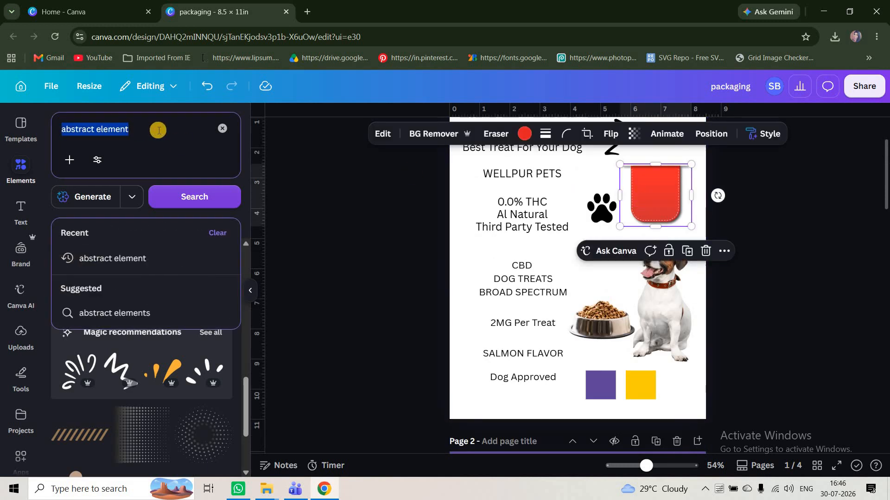
{"action": "type", "text": "tag"}
{"action": "key", "text": "Return"}
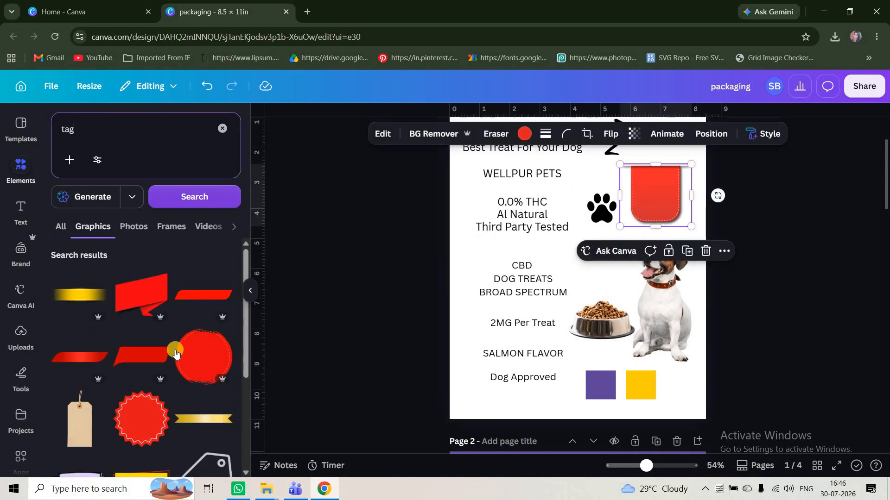
{"action": "scroll", "coordinate": [176, 353], "scroll_direction": "down", "scroll_amount": 5}
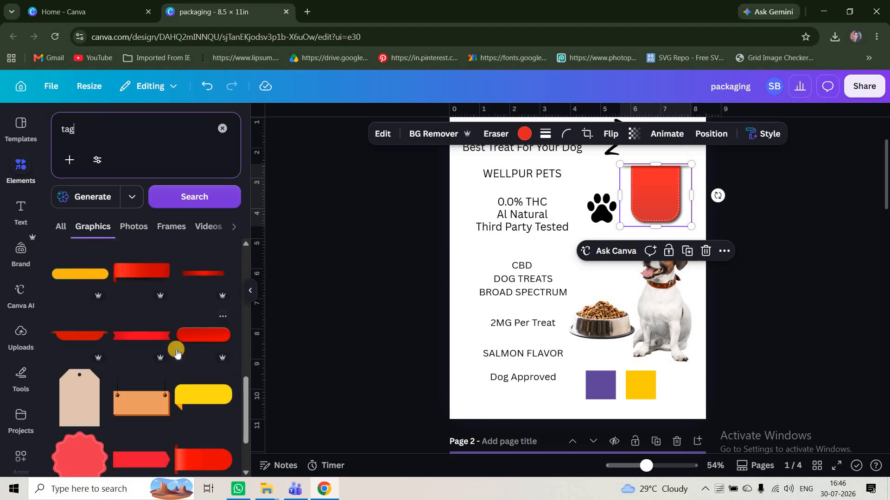
{"action": "scroll", "coordinate": [176, 353], "scroll_direction": "down", "scroll_amount": 5}
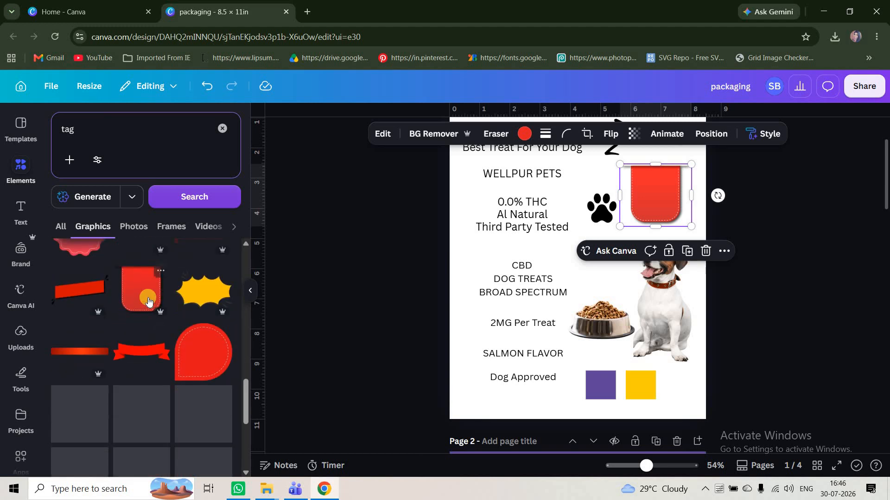
{"action": "left_click", "coordinate": [132, 297]}
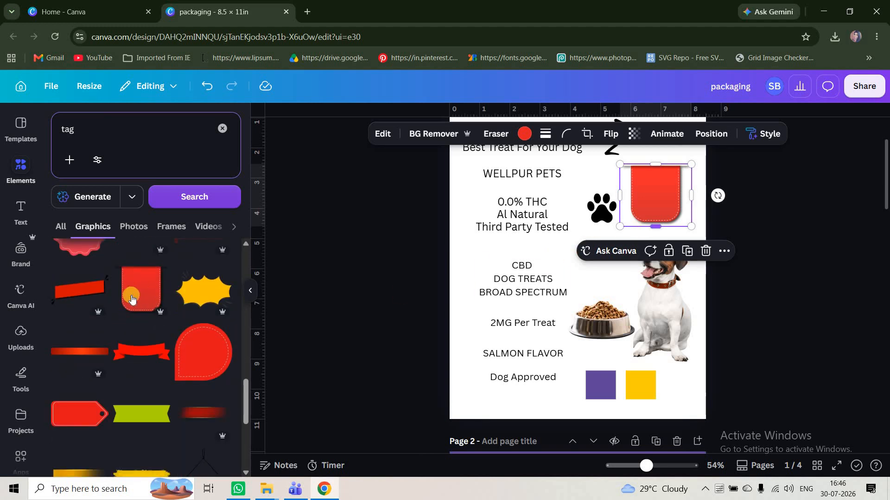
{"action": "left_click_drag", "start_coordinate": [586, 259], "coordinate": [647, 350]}
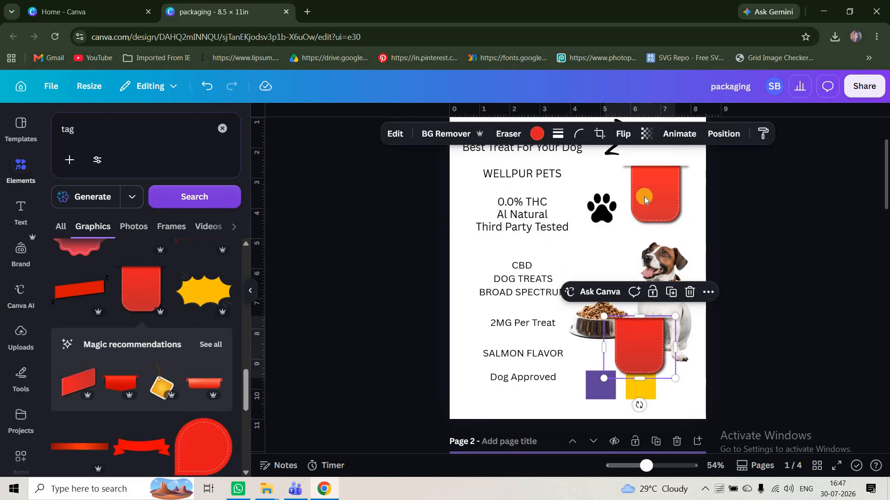
Move the new tag to page 2's upper edge, enlarge it to about 2.9 × 2.5 in, and recolour it yellow.
{"action": "scroll", "coordinate": [643, 199], "scroll_direction": "down", "scroll_amount": 4}
{"action": "left_click_drag", "start_coordinate": [670, 316], "coordinate": [643, 347]}
{"action": "left_click_drag", "start_coordinate": [615, 358], "coordinate": [615, 357]}
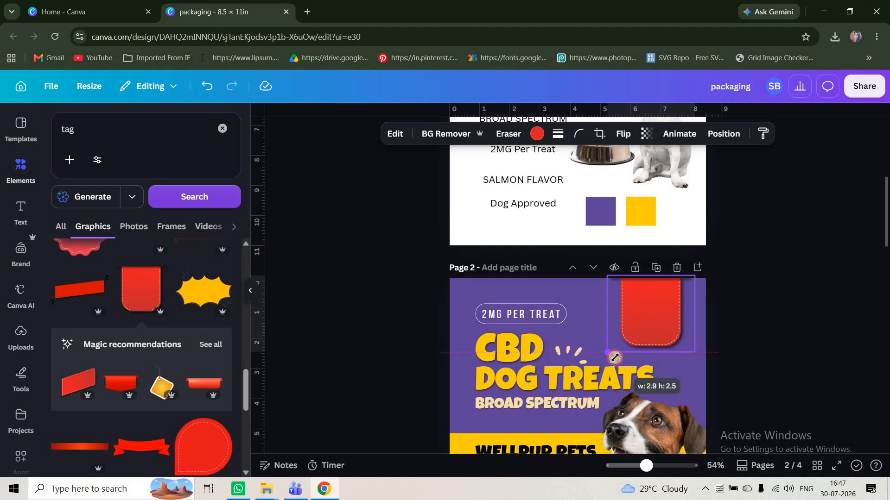
{"action": "left_click_drag", "start_coordinate": [679, 320], "coordinate": [674, 314]}
{"action": "left_click", "coordinate": [199, 207]}
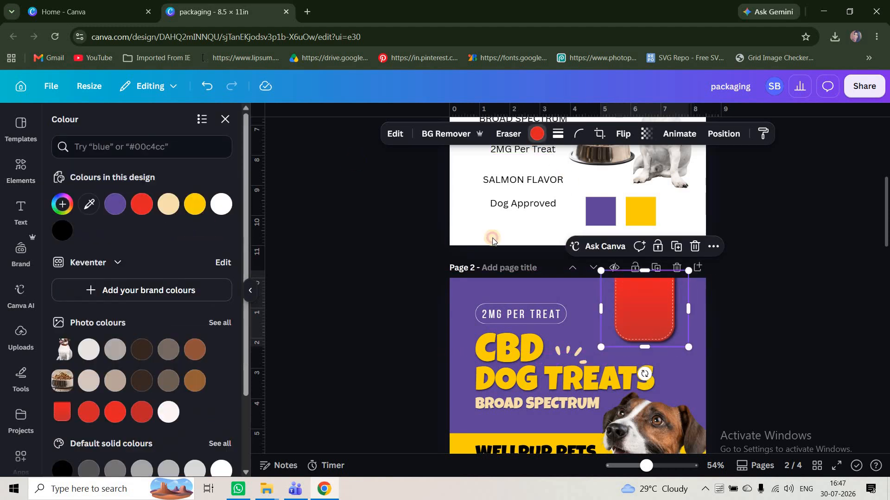
{"action": "left_click", "coordinate": [816, 317]}
Copy the "Best Treat For Your Dog" text from page 1 onto the yellow tag on page 2.
{"action": "scroll", "coordinate": [816, 316], "scroll_direction": "up", "scroll_amount": 4}
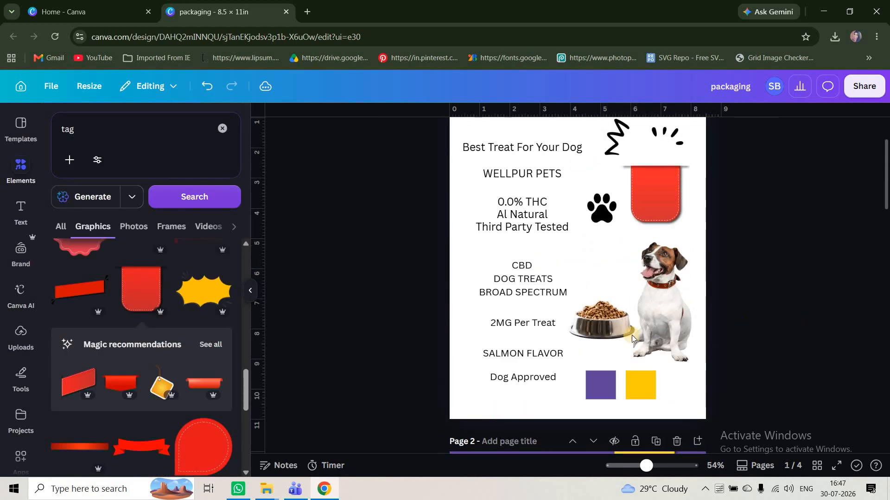
{"action": "scroll", "coordinate": [567, 253], "scroll_direction": "up", "scroll_amount": 2}
{"action": "left_click", "coordinate": [576, 207]}
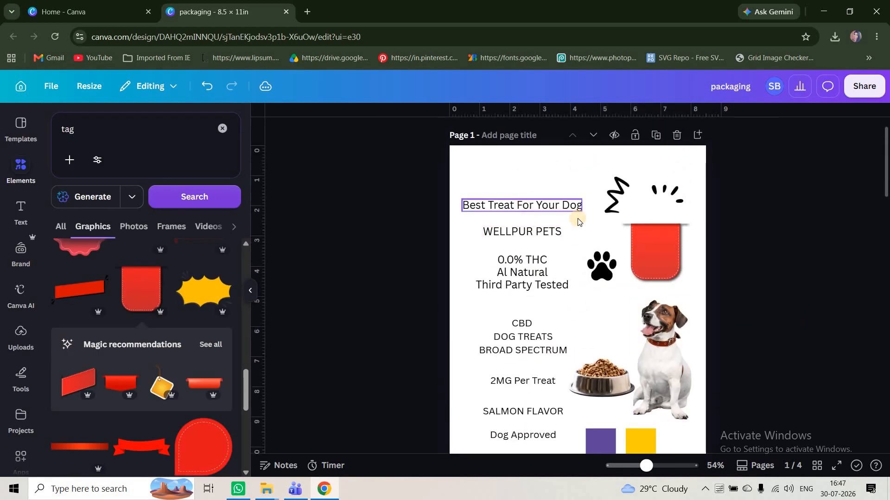
{"action": "left_click", "coordinate": [769, 302]}
{"action": "scroll", "coordinate": [769, 337], "scroll_direction": "down", "scroll_amount": 6}
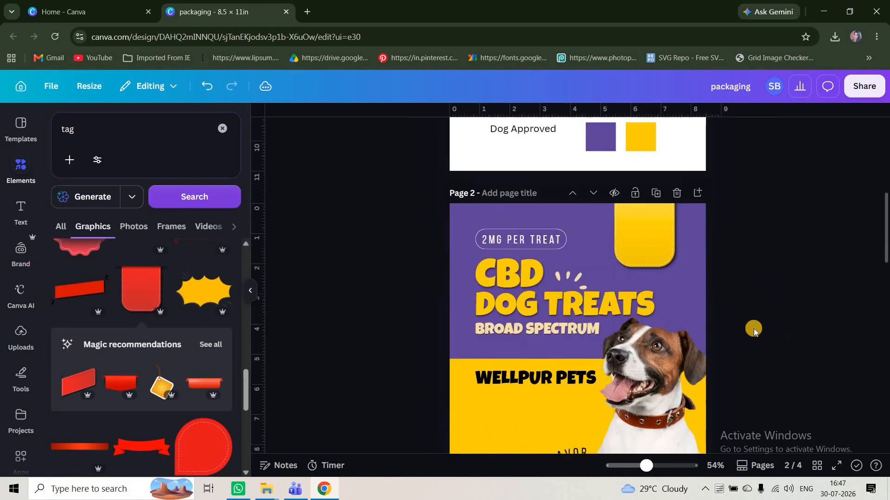
{"action": "type", "text": "Best Treat For Your Dog"}
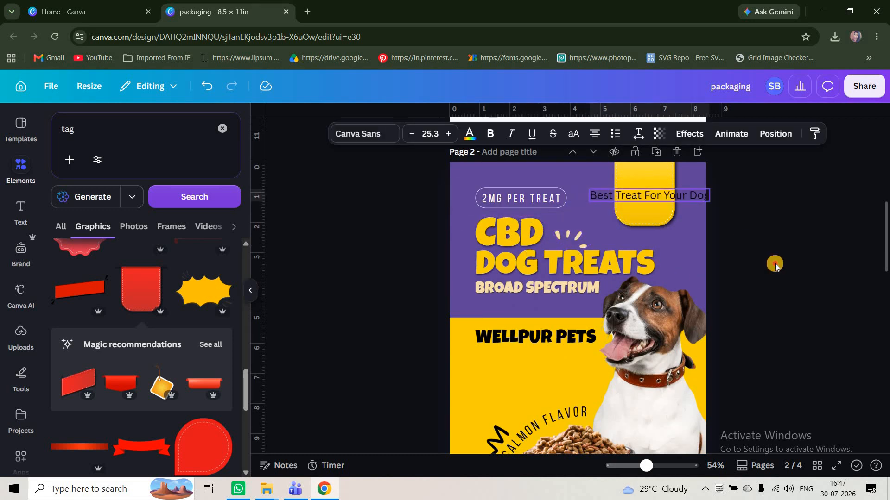
Check the tag text's styling on page 3, then narrow page 2's "Best Treat For Your Dog" text to about 1.5 in wide.
{"action": "scroll", "coordinate": [767, 354], "scroll_direction": "down", "scroll_amount": 5}
{"action": "left_click", "coordinate": [669, 370]}
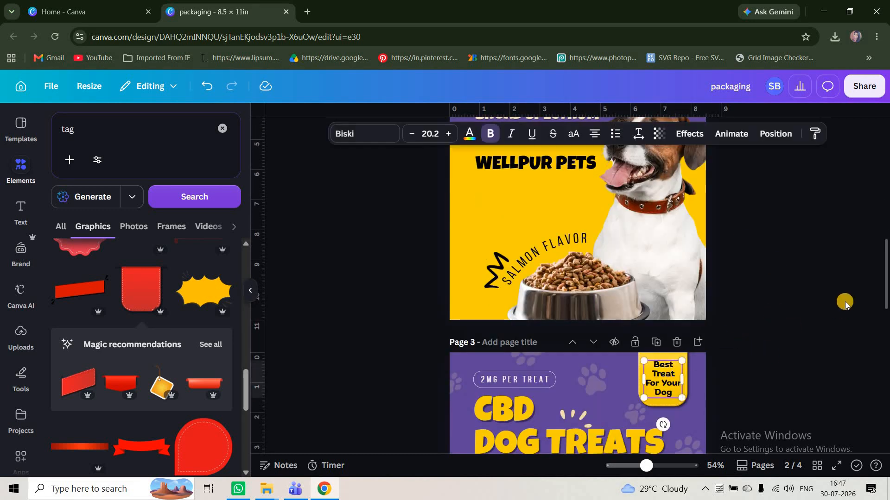
{"action": "left_click", "coordinate": [782, 301]}
{"action": "scroll", "coordinate": [653, 188], "scroll_direction": "up", "scroll_amount": 3}
{"action": "left_click", "coordinate": [654, 187]}
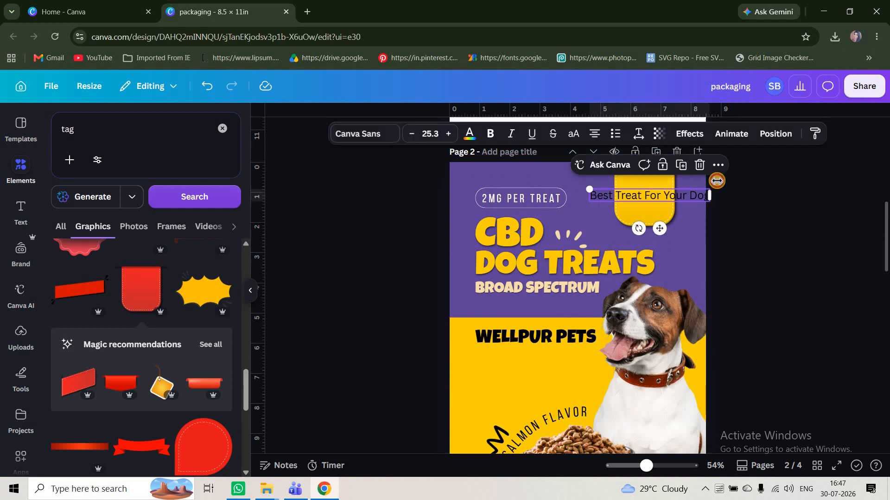
{"action": "left_click_drag", "start_coordinate": [716, 182], "coordinate": [681, 186]}
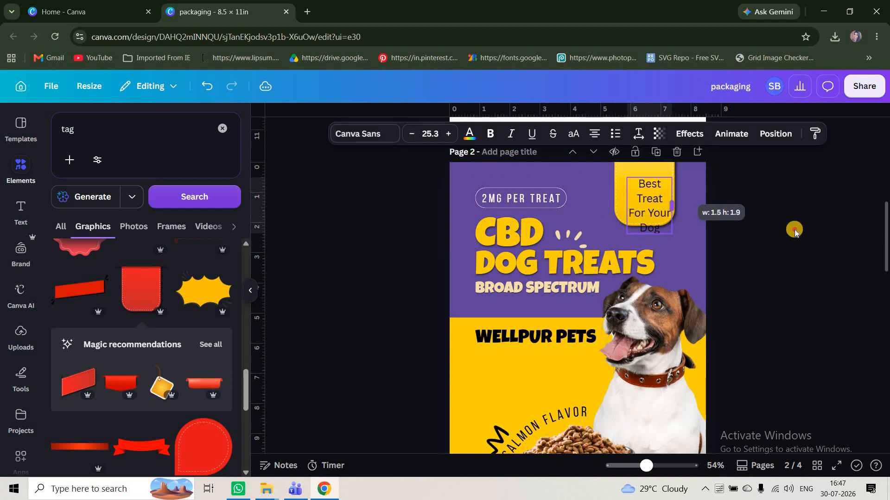
{"action": "scroll", "coordinate": [587, 311], "scroll_direction": "up", "scroll_amount": 3}
{"action": "left_click_drag", "start_coordinate": [588, 312], "coordinate": [587, 310]}
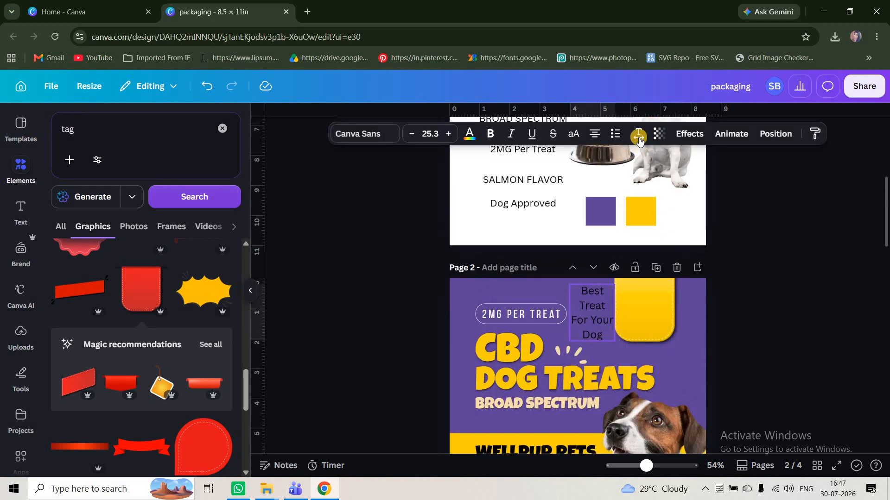
Tighten the line spacing of "Best Treat For Your Dog" and move the text back over the yellow tag.
{"action": "left_click", "coordinate": [639, 133]}
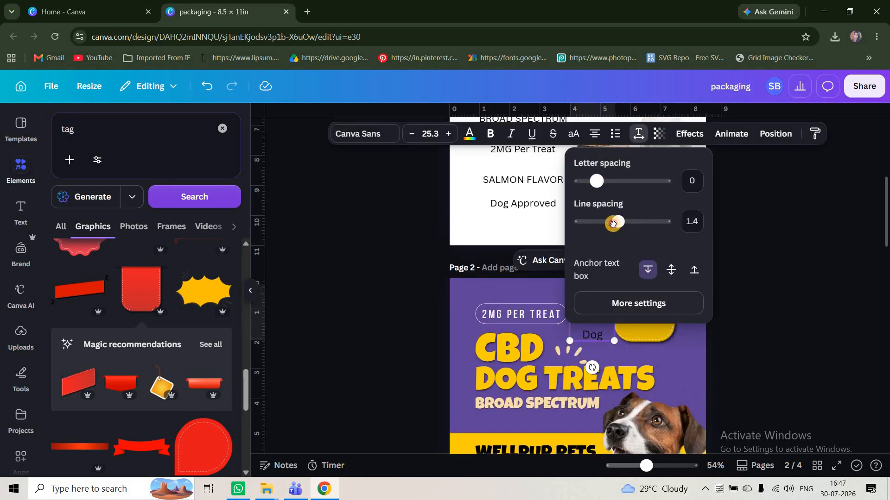
{"action": "left_click_drag", "start_coordinate": [603, 224], "coordinate": [604, 223]}
{"action": "left_click", "coordinate": [603, 313]}
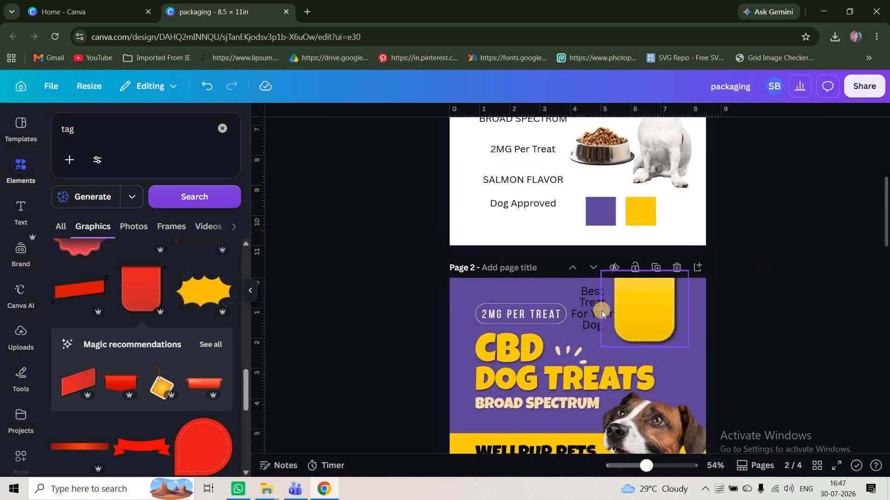
{"action": "left_click_drag", "start_coordinate": [604, 313], "coordinate": [637, 311]}
Style "Best Treat For Your Dog" in bold Biski and widen and centre its text box on the yellow tag.
{"action": "left_click", "coordinate": [484, 132]}
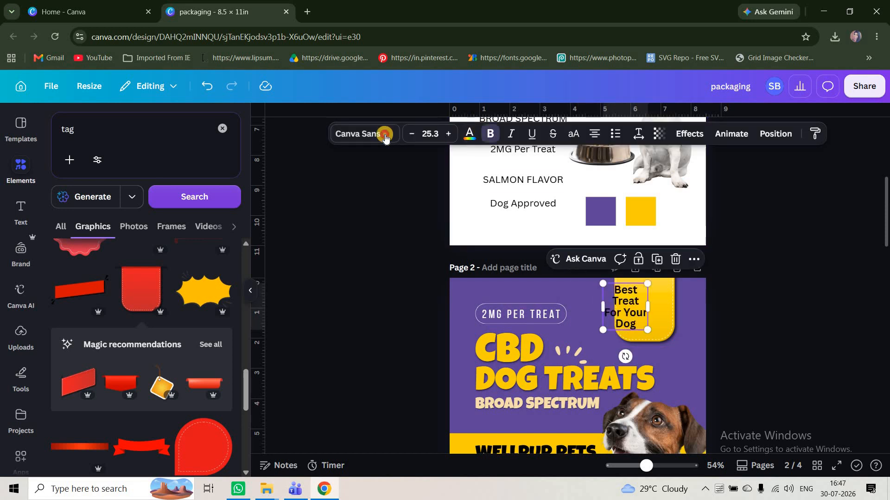
{"action": "left_click", "coordinate": [385, 135]}
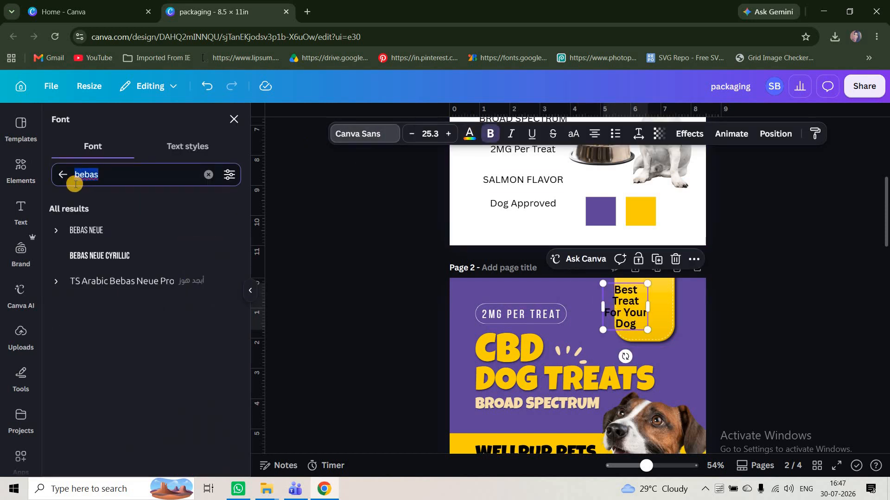
{"action": "type", "text": "biski"}
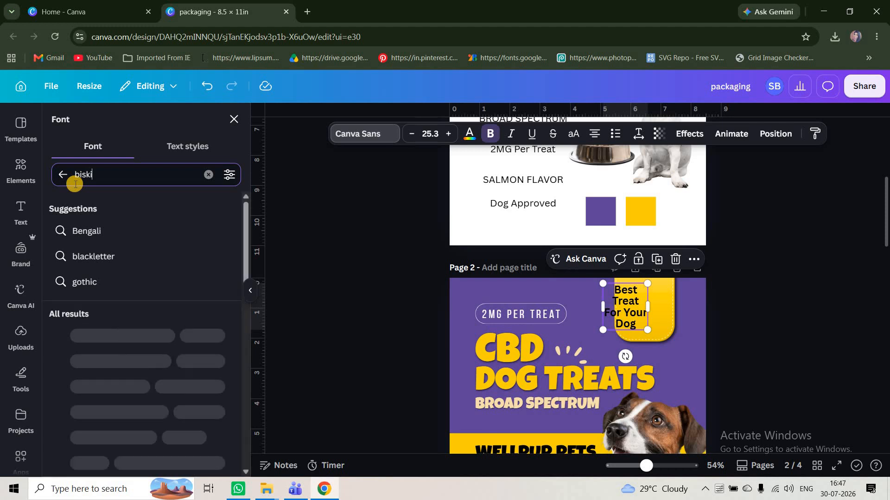
{"action": "left_click", "coordinate": [211, 231]}
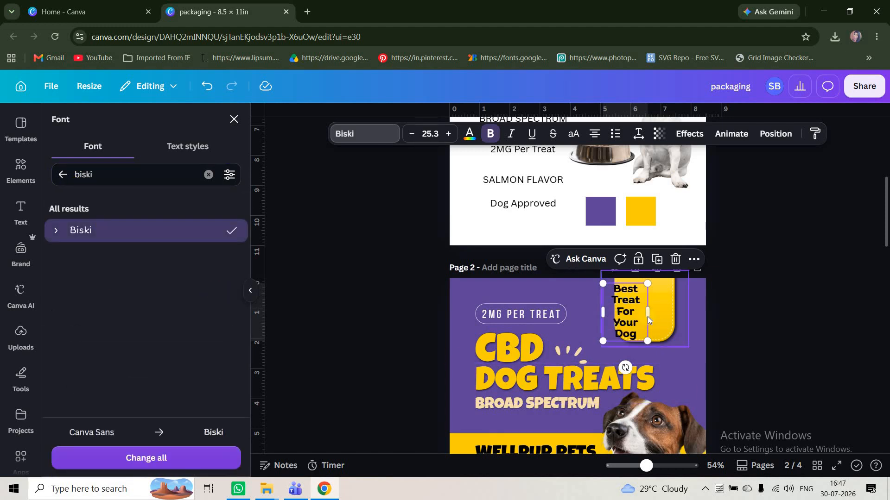
{"action": "left_click_drag", "start_coordinate": [653, 316], "coordinate": [630, 313]}
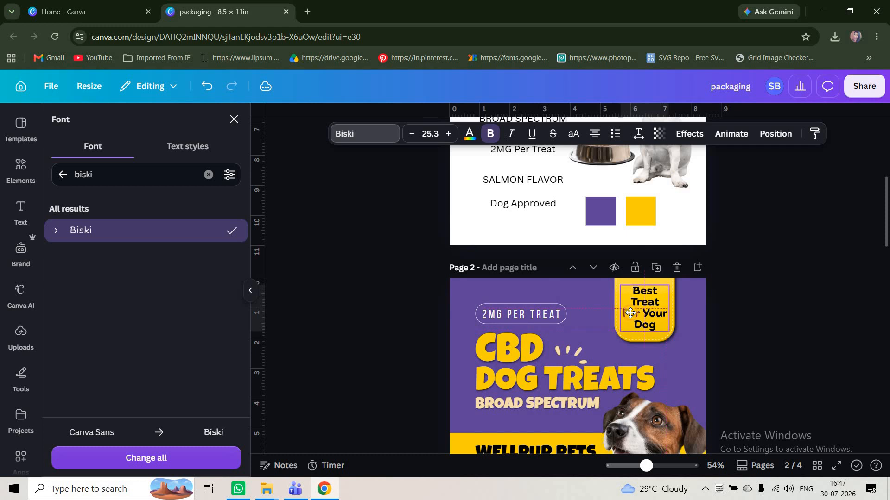
{"action": "left_click", "coordinate": [752, 316]}
Add a circle from the recently used shapes and move it from page 1 onto page 2.
{"action": "scroll", "coordinate": [760, 305], "scroll_direction": "down", "scroll_amount": 3}
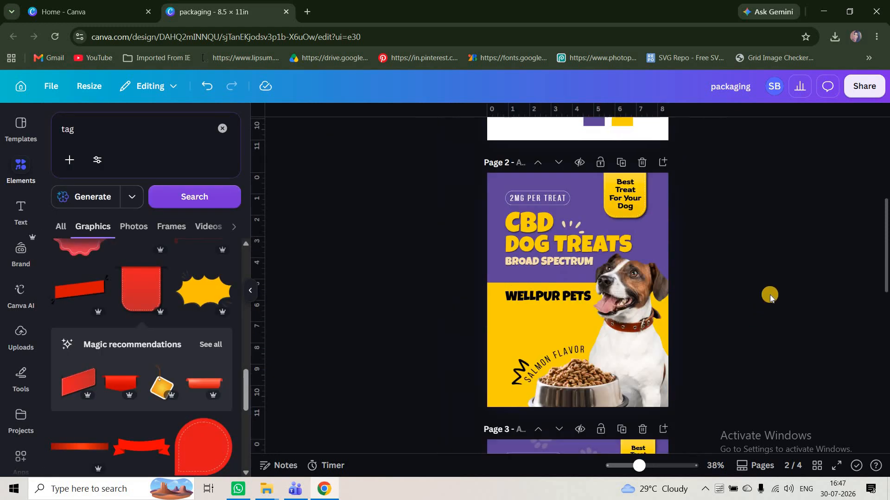
{"action": "scroll", "coordinate": [770, 296], "scroll_direction": "up", "scroll_amount": 3}
{"action": "scroll", "coordinate": [764, 303], "scroll_direction": "down", "scroll_amount": 1}
{"action": "scroll", "coordinate": [757, 305], "scroll_direction": "up", "scroll_amount": 4}
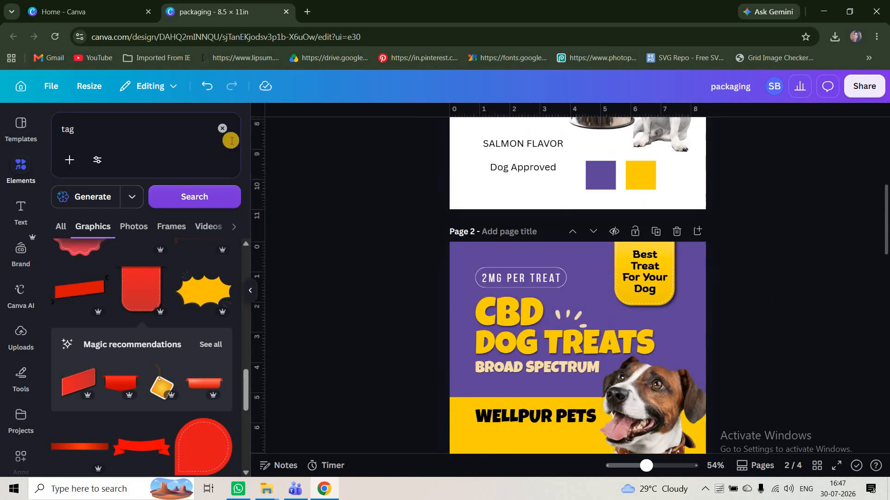
{"action": "left_click", "coordinate": [223, 128]}
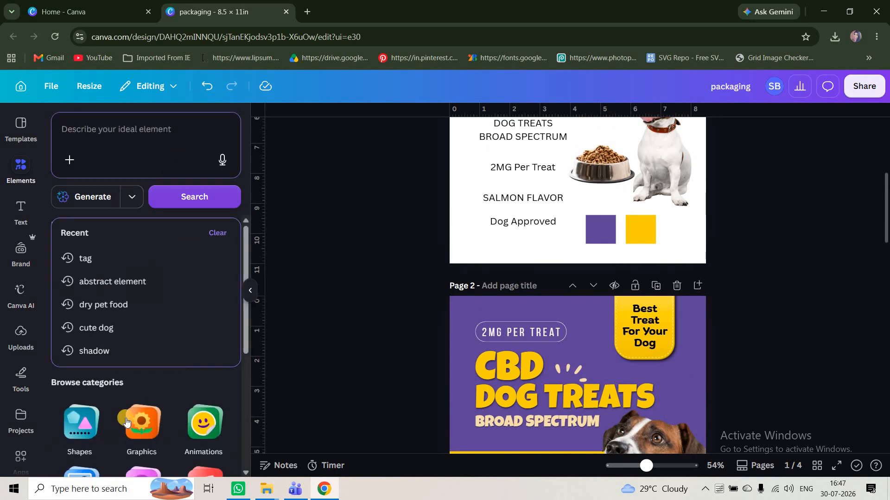
{"action": "left_click", "coordinate": [80, 390]}
{"action": "left_click", "coordinate": [178, 245]}
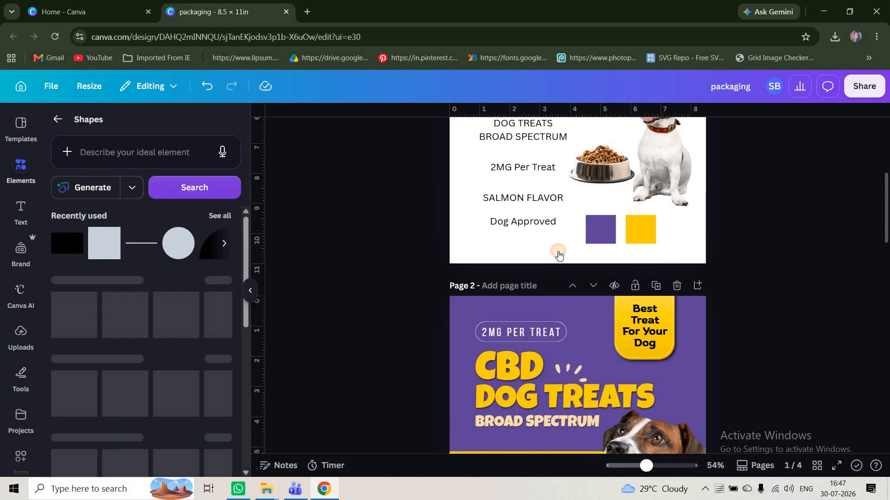
{"action": "left_click_drag", "start_coordinate": [579, 283], "coordinate": [614, 400]}
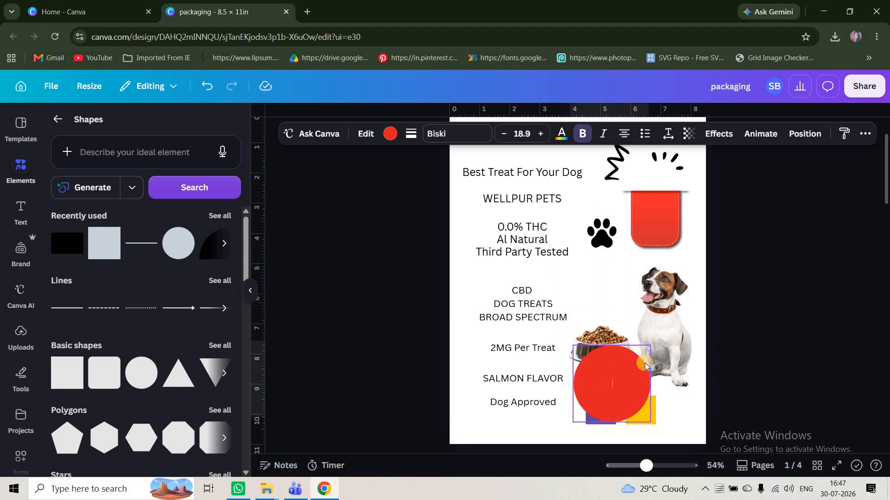
{"action": "scroll", "coordinate": [649, 324], "scroll_direction": "down", "scroll_amount": 3}
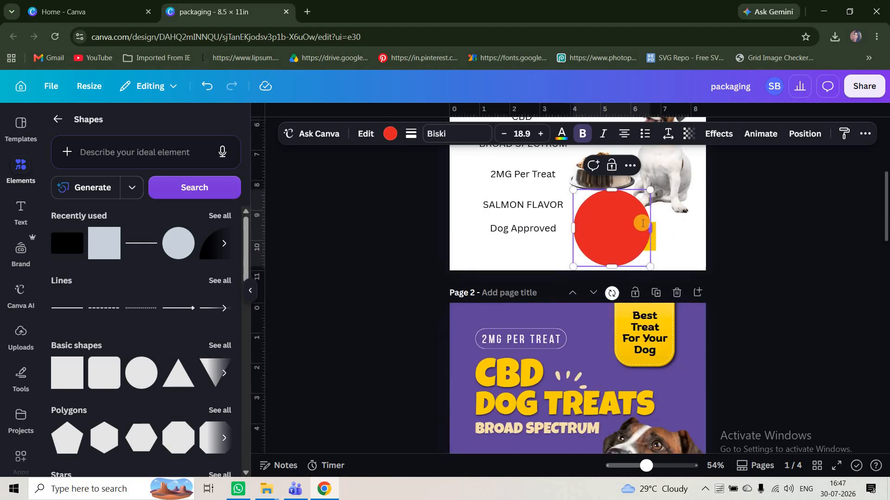
{"action": "left_click_drag", "start_coordinate": [609, 231], "coordinate": [550, 415]}
{"action": "scroll", "coordinate": [519, 322], "scroll_direction": "down", "scroll_amount": 4}
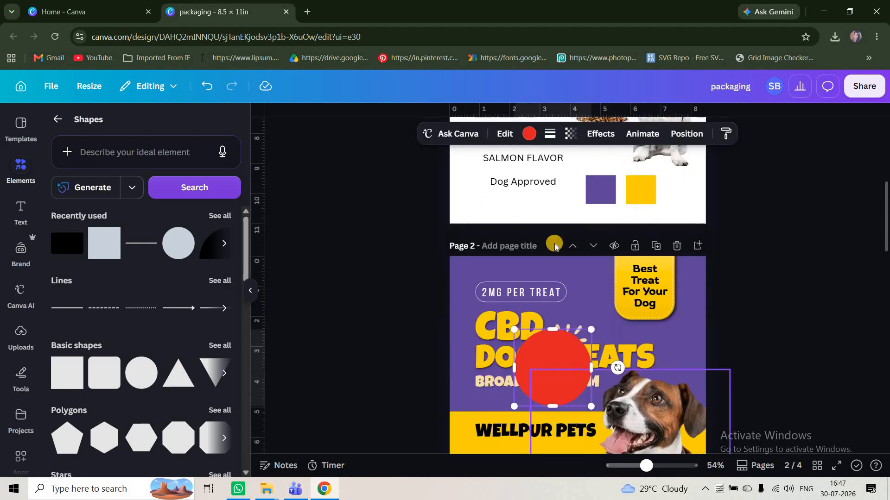
Place the circle below "WELLPUR PETS" and give it no fill and a solid outline with stroke weight 1.
{"action": "left_click_drag", "start_coordinate": [519, 322], "coordinate": [510, 352]}
{"action": "left_click", "coordinate": [529, 134]}
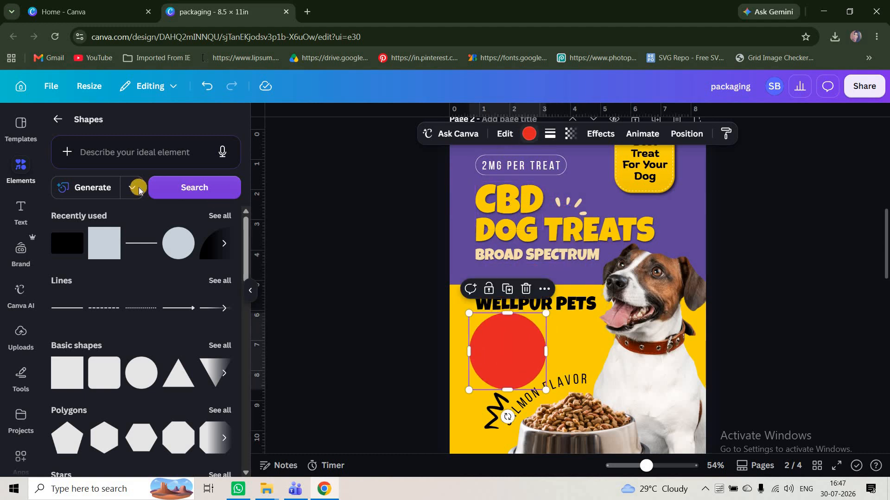
{"action": "left_click", "coordinate": [114, 207]}
{"action": "left_click", "coordinate": [550, 133]}
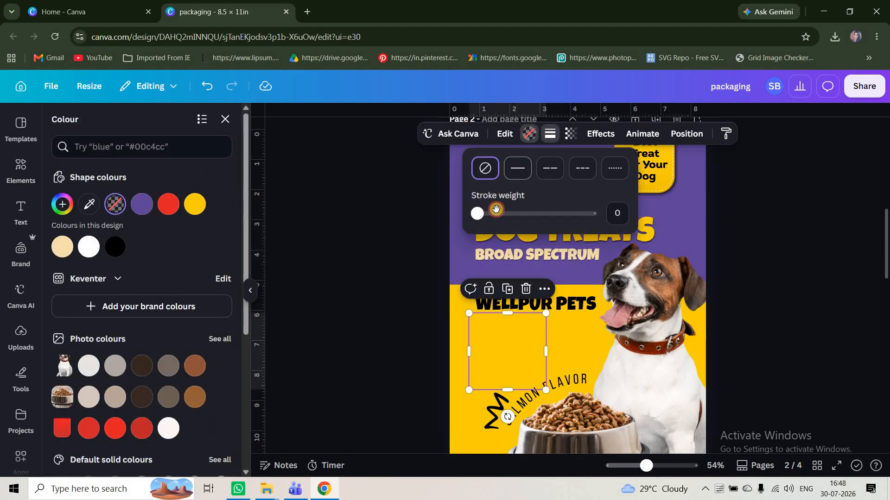
{"action": "left_click", "coordinate": [615, 214]}
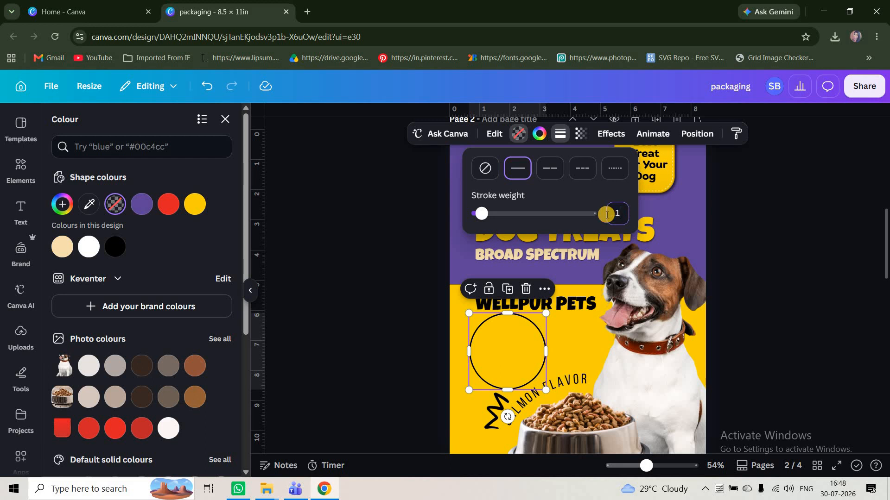
{"action": "type", "text": "1"}
Shrink the outlined circle to about 1.4 in wide beneath "WELLPUR PETS" and compare it with the badges on page 3.
{"action": "left_click", "coordinate": [547, 388]}
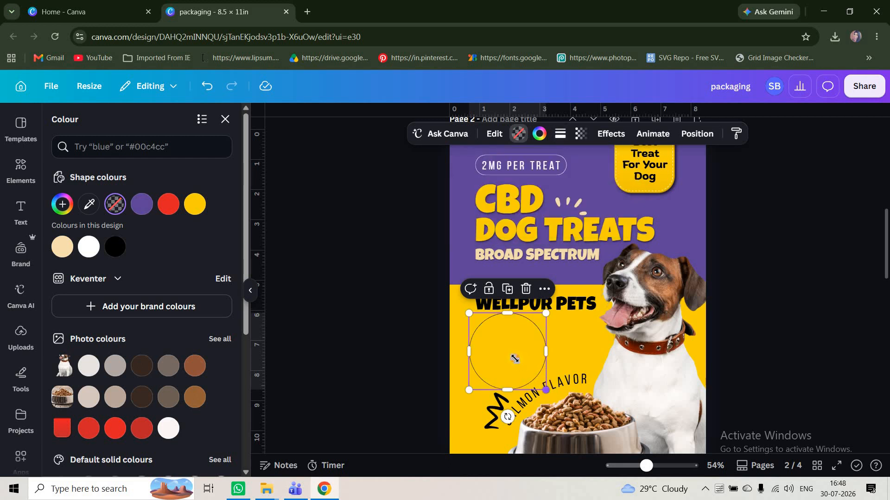
{"action": "mouse_move", "coordinate": [515, 359]}
{"action": "left_mouse_down"}
{"action": "mouse_move", "coordinate": [499, 348]}
{"action": "mouse_move", "coordinate": [524, 369]}
{"action": "left_mouse_up"}
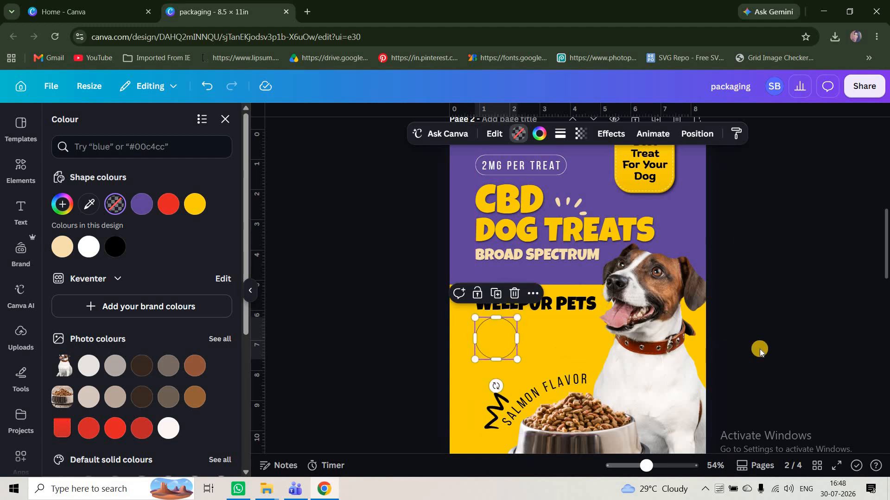
{"action": "scroll", "coordinate": [760, 353], "scroll_direction": "down", "scroll_amount": 3}
{"action": "scroll", "coordinate": [760, 353], "scroll_direction": "down", "scroll_amount": 3}
{"action": "scroll", "coordinate": [760, 350], "scroll_direction": "down", "scroll_amount": 1}
{"action": "scroll", "coordinate": [760, 351], "scroll_direction": "up", "scroll_amount": 3}
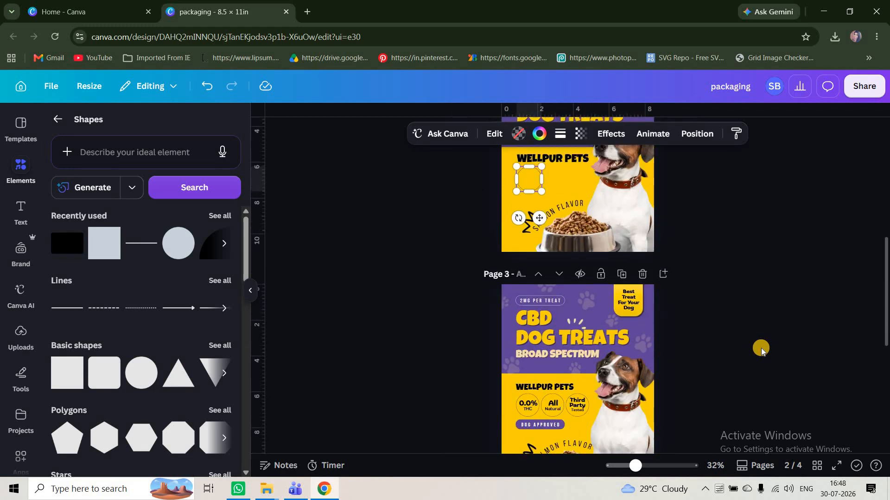
{"action": "scroll", "coordinate": [762, 351], "scroll_direction": "up", "scroll_amount": 2}
{"action": "left_click", "coordinate": [762, 351]}
{"action": "scroll", "coordinate": [760, 349], "scroll_direction": "up", "scroll_amount": 2}
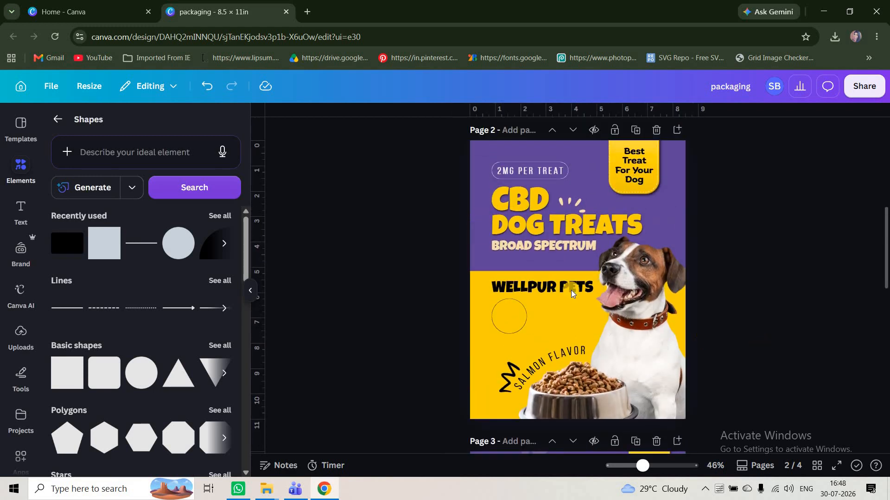
Raise the purple background's lower edge slightly and shift the dog photo, "WELLPUR PETS" and the circle up a little.
{"action": "left_click", "coordinate": [500, 270]}
{"action": "left_click_drag", "start_coordinate": [528, 269], "coordinate": [529, 265]}
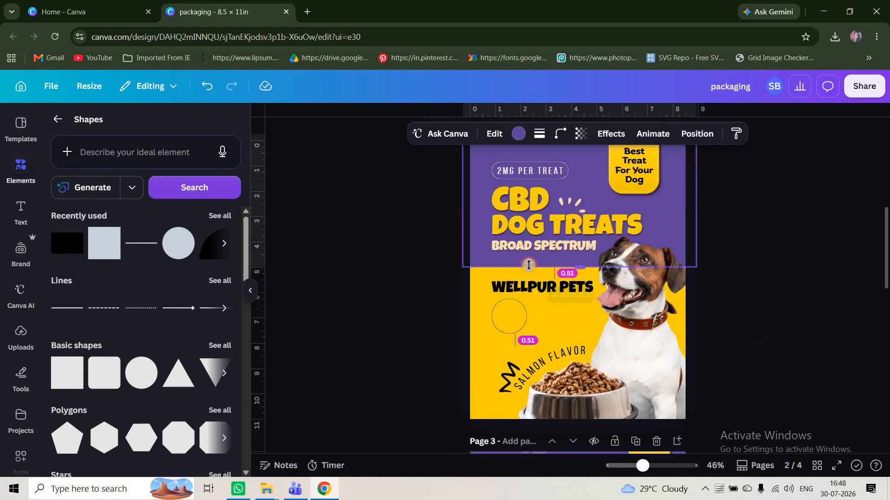
{"action": "left_click", "coordinate": [754, 291]}
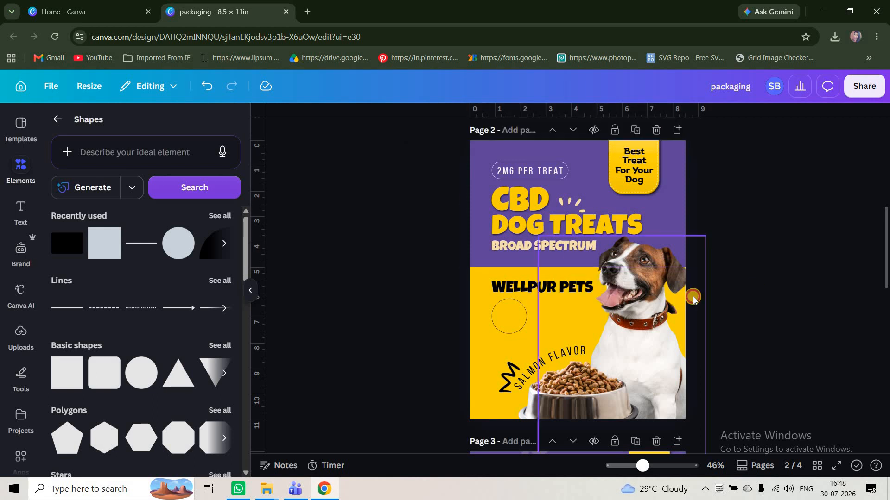
{"action": "left_click", "coordinate": [693, 297]}
{"action": "key", "text": "Up"}
{"action": "key", "text": "Up"}
{"action": "key", "text": "Up"}
{"action": "left_click", "coordinate": [744, 290]}
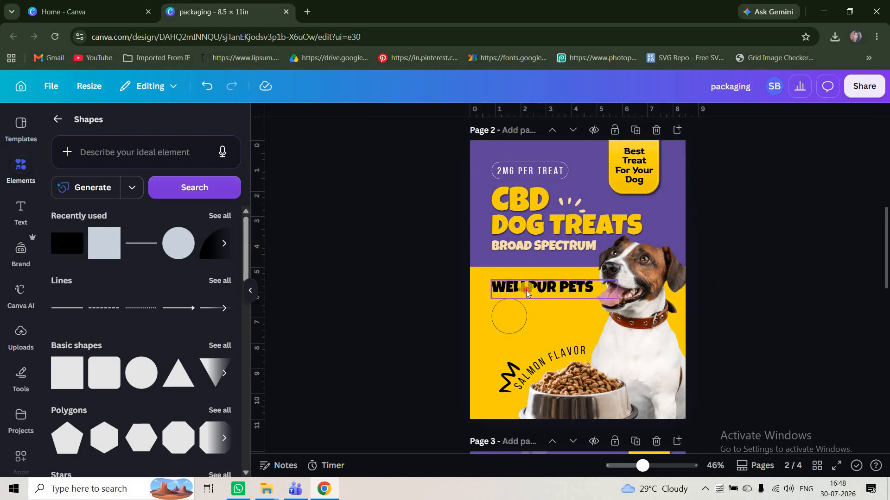
{"action": "left_click_drag", "start_coordinate": [527, 287], "coordinate": [527, 281]}
{"action": "left_click_drag", "start_coordinate": [514, 311], "coordinate": [514, 305]}
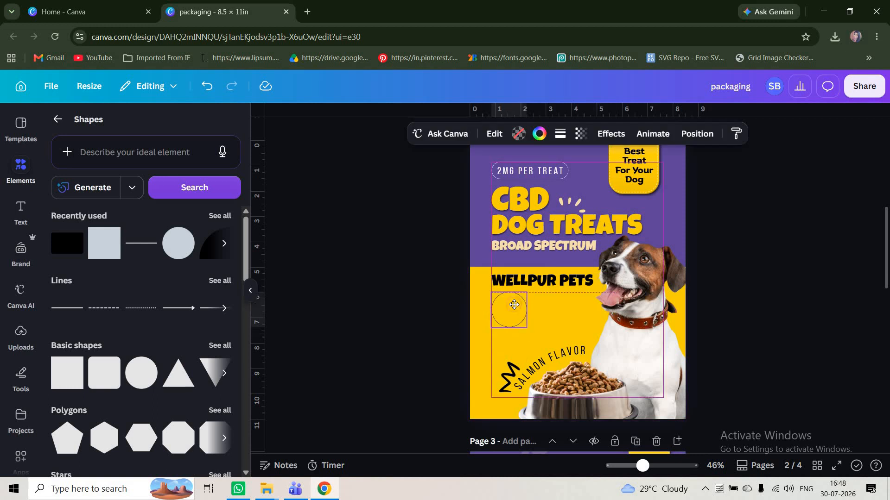
Add the page 1 wording "0.0% THC" as separate text over page 2's circle, wrapped onto two lines.
{"action": "scroll", "coordinate": [777, 324], "scroll_direction": "up", "scroll_amount": 12}
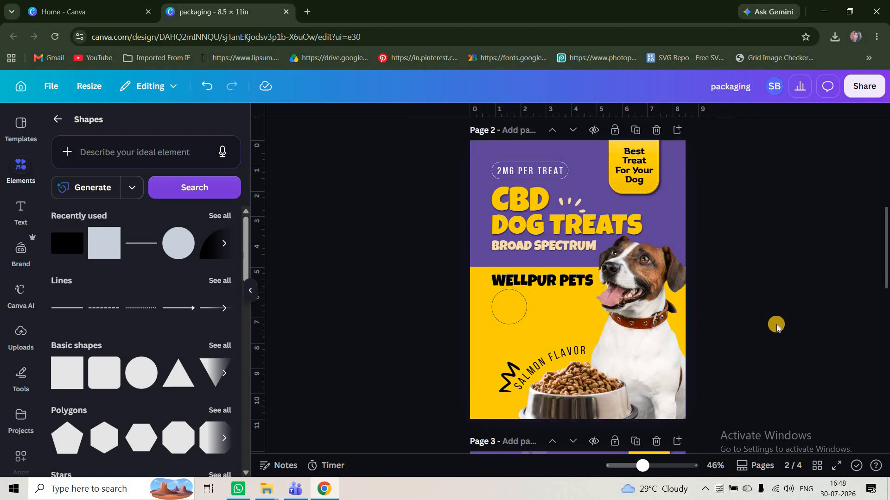
{"action": "double_click", "coordinate": [533, 288]}
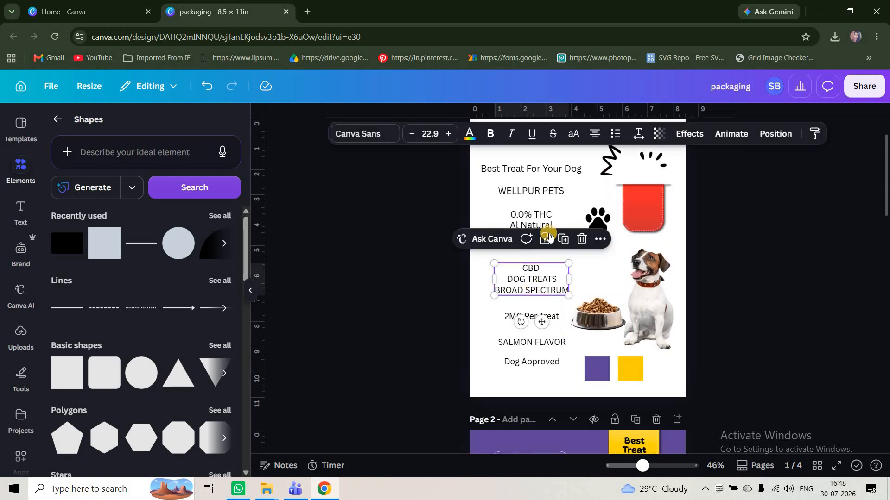
{"action": "double_click", "coordinate": [541, 212]}
{"action": "left_click", "coordinate": [754, 306]}
{"action": "scroll", "coordinate": [755, 306], "scroll_direction": "down", "scroll_amount": 6}
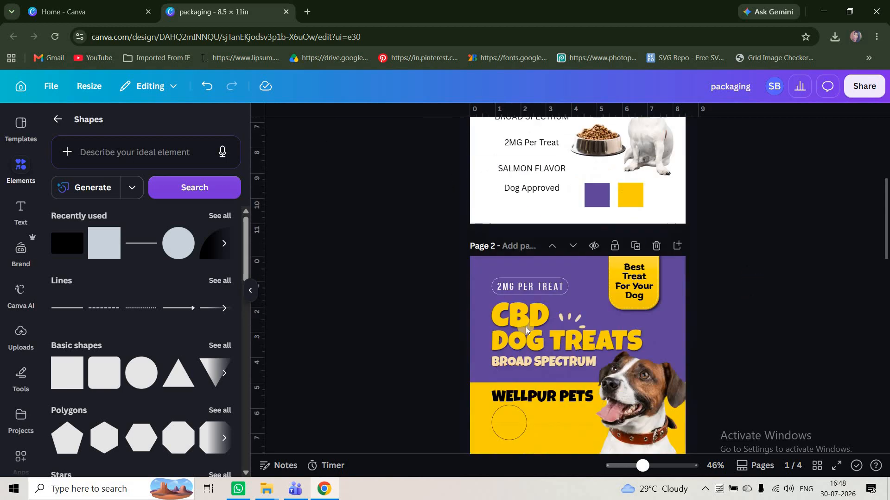
{"action": "scroll", "coordinate": [499, 318], "scroll_direction": "up", "scroll_amount": 5}
{"action": "type", "text": "0.0% THC"}
{"action": "left_click_drag", "start_coordinate": [484, 154], "coordinate": [475, 286]}
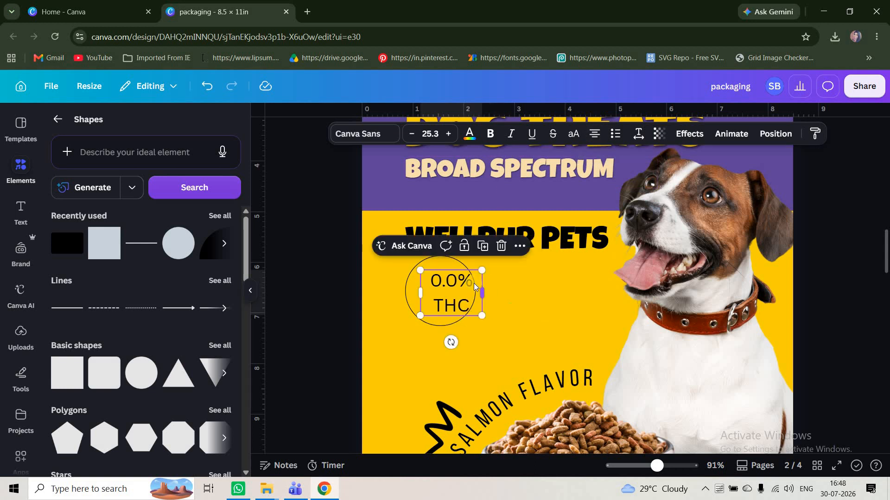
Set the "0.0% THC" text in black Biski, trying bold and returning it to regular weight.
{"action": "left_click", "coordinate": [473, 283]}
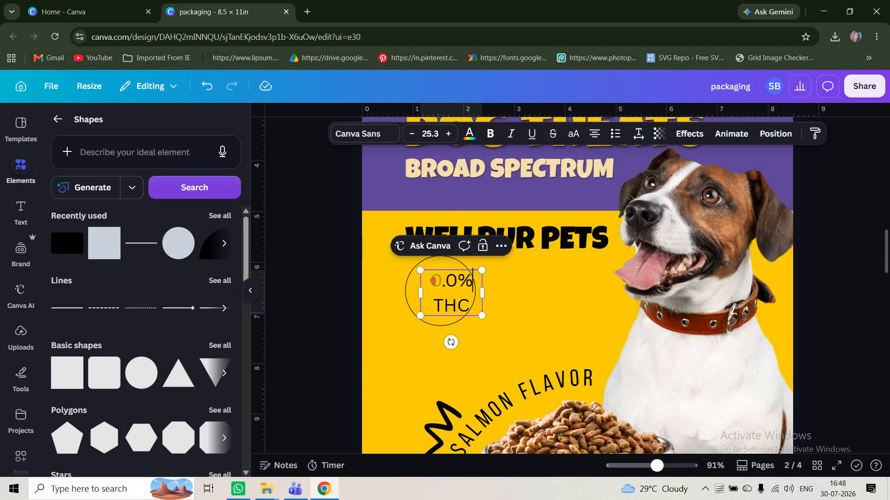
{"action": "key", "text": "ctrl+a"}
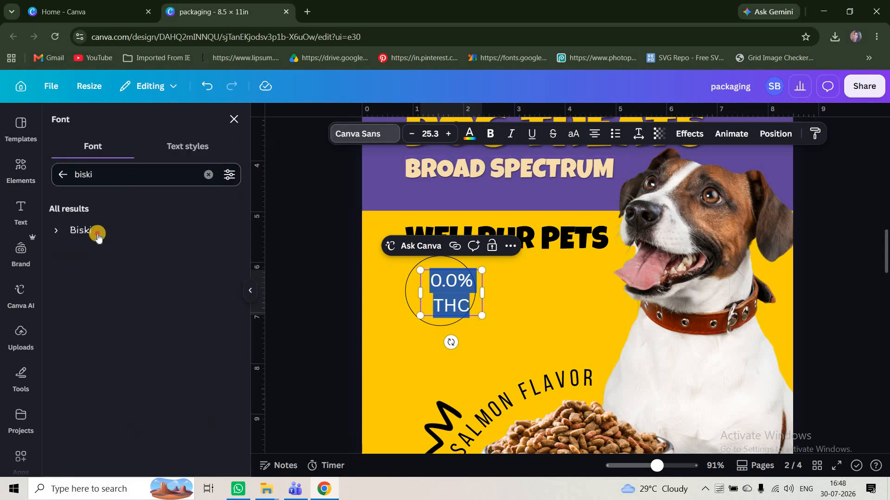
{"action": "left_click", "coordinate": [81, 230]}
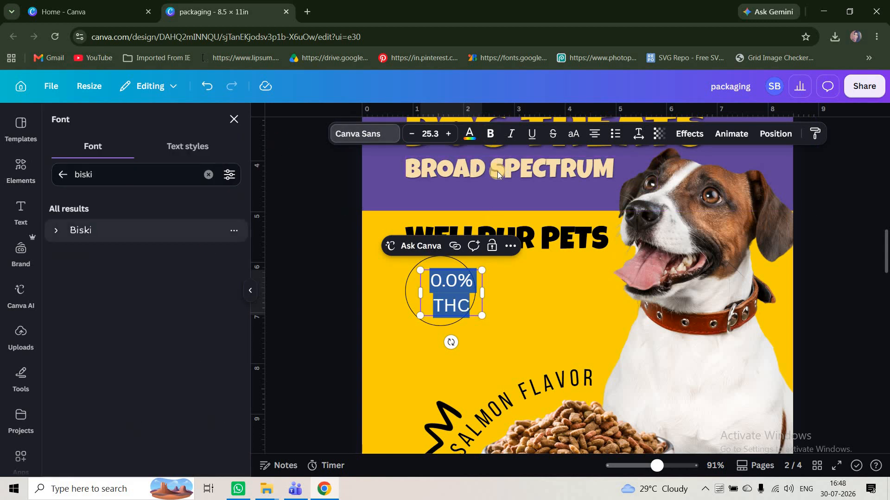
{"action": "left_click", "coordinate": [470, 134]}
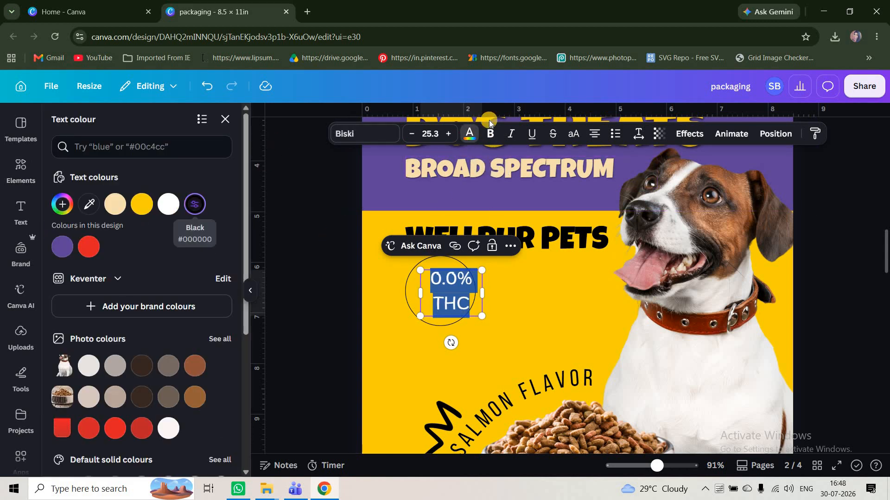
{"action": "left_click", "coordinate": [487, 133]}
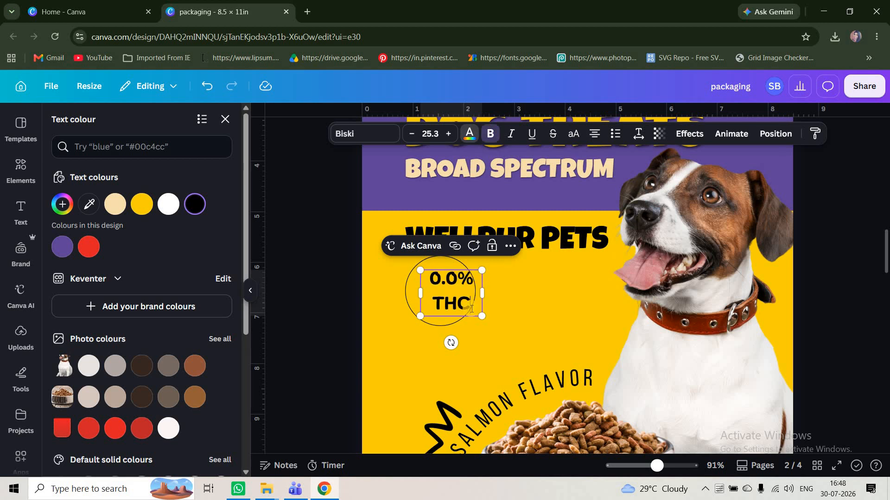
{"action": "key", "text": "ctrl+b"}
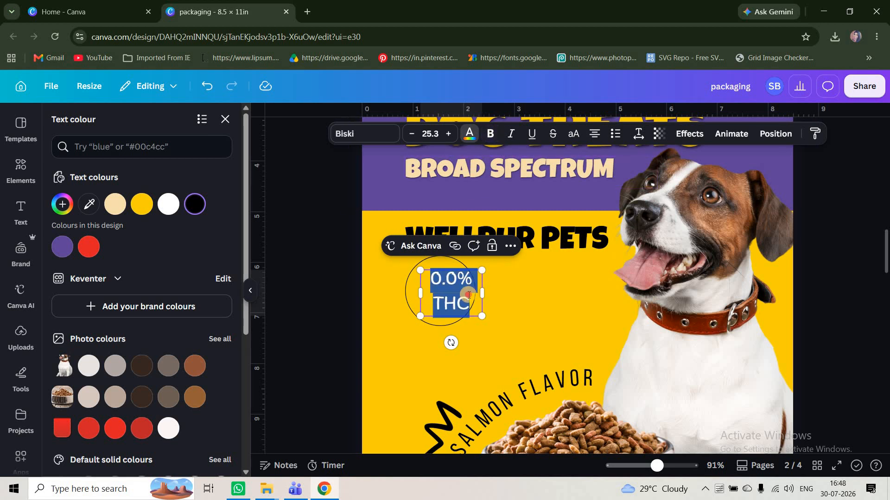
{"action": "left_click", "coordinate": [475, 294]}
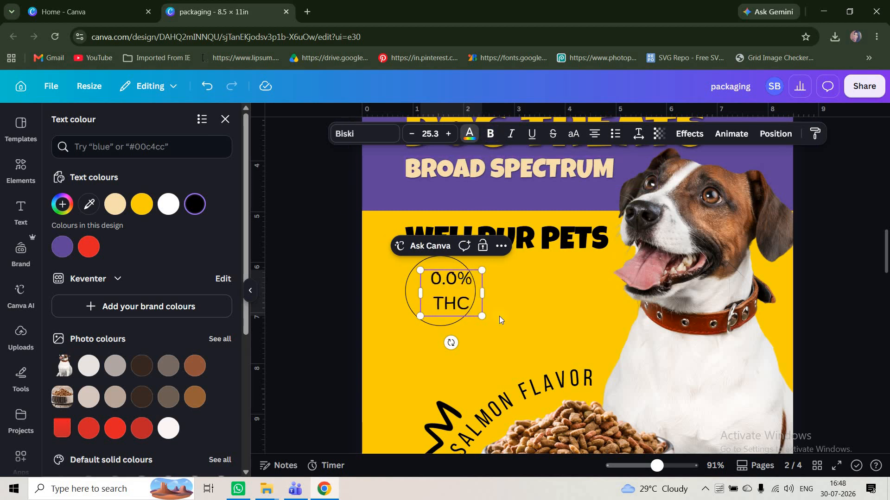
{"action": "left_click", "coordinate": [508, 308]}
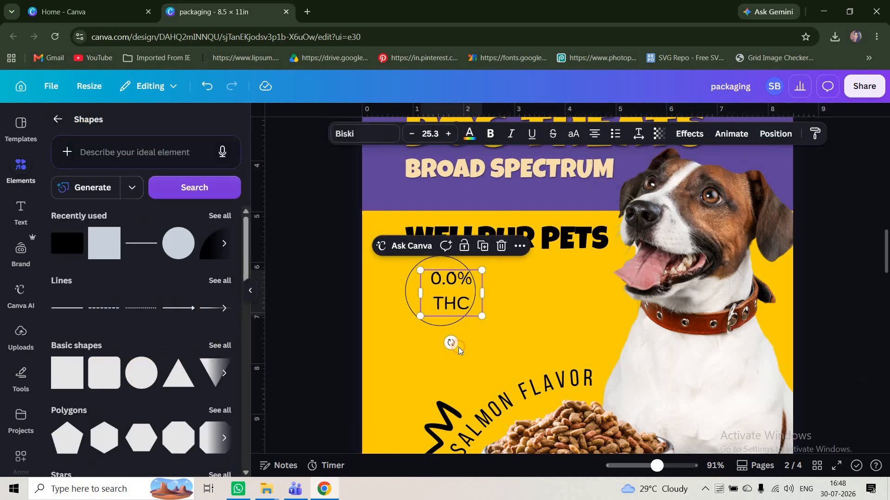